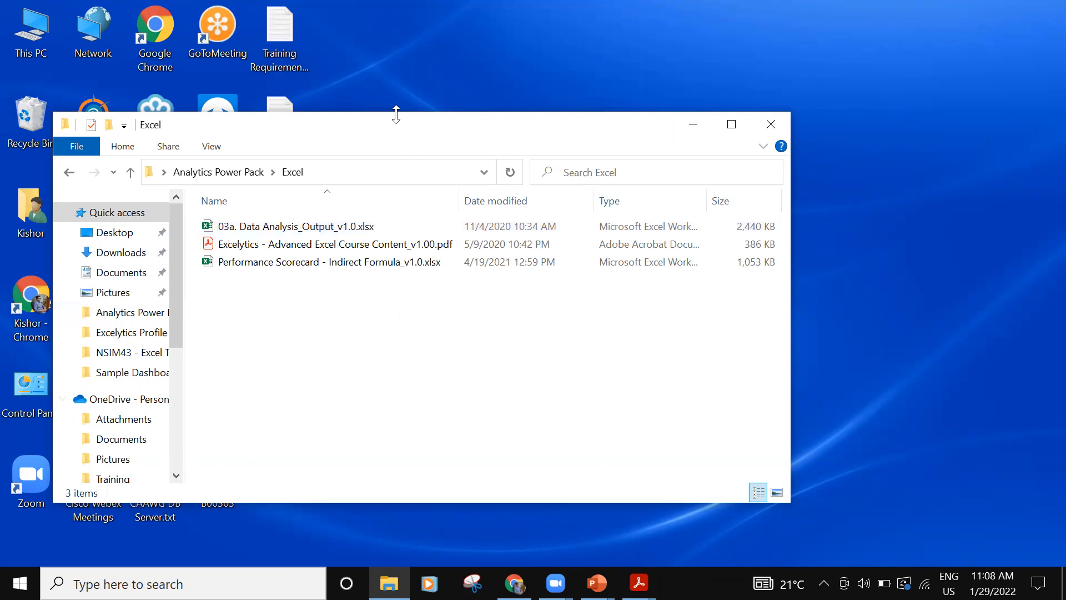
- Open the workbook Performance Scorecard - Indirect Formula_v1.0.xlsx and show its Summary sheet
drag(395, 132, 555, 133)
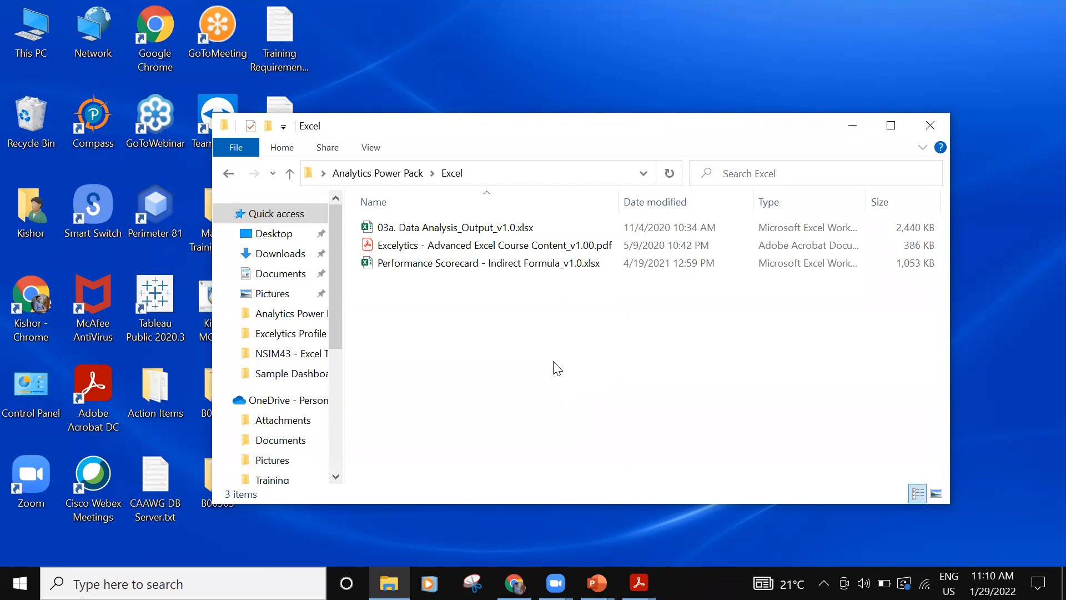
click(166, 333)
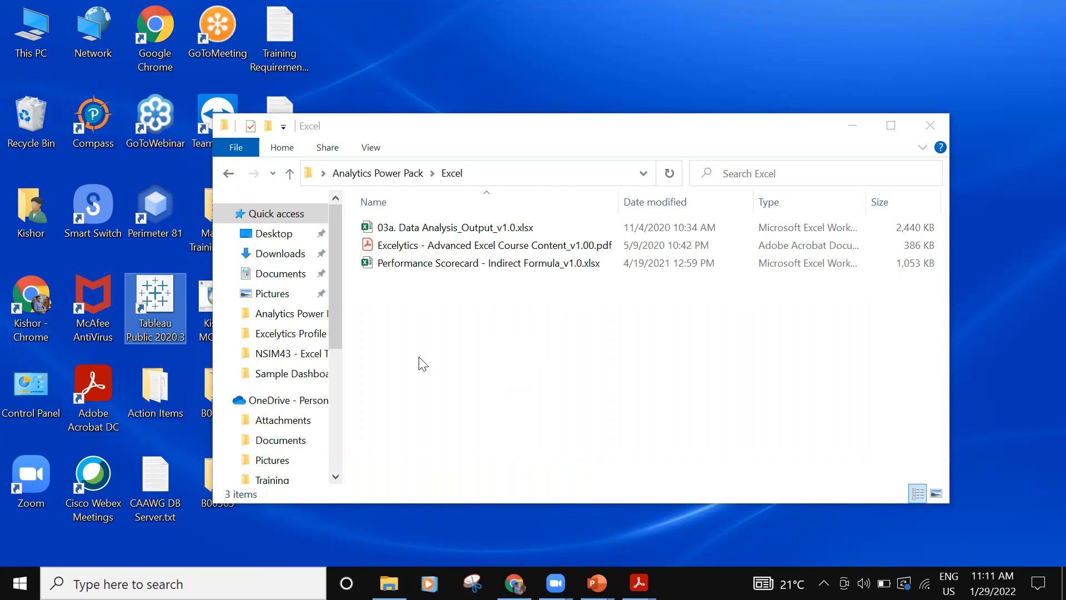
click(469, 344)
double_click(501, 265)
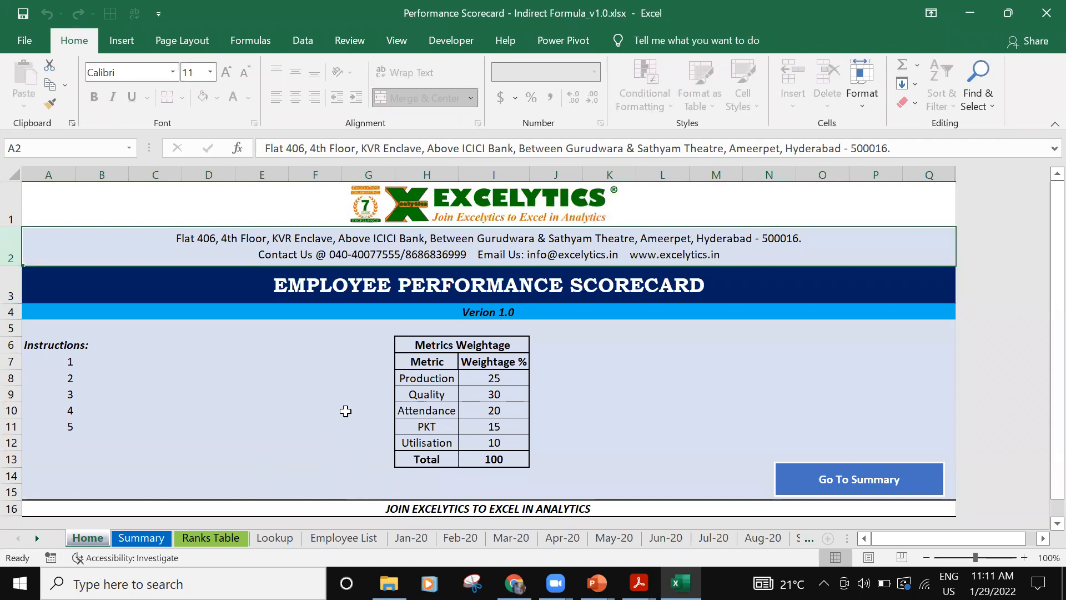
click(130, 541)
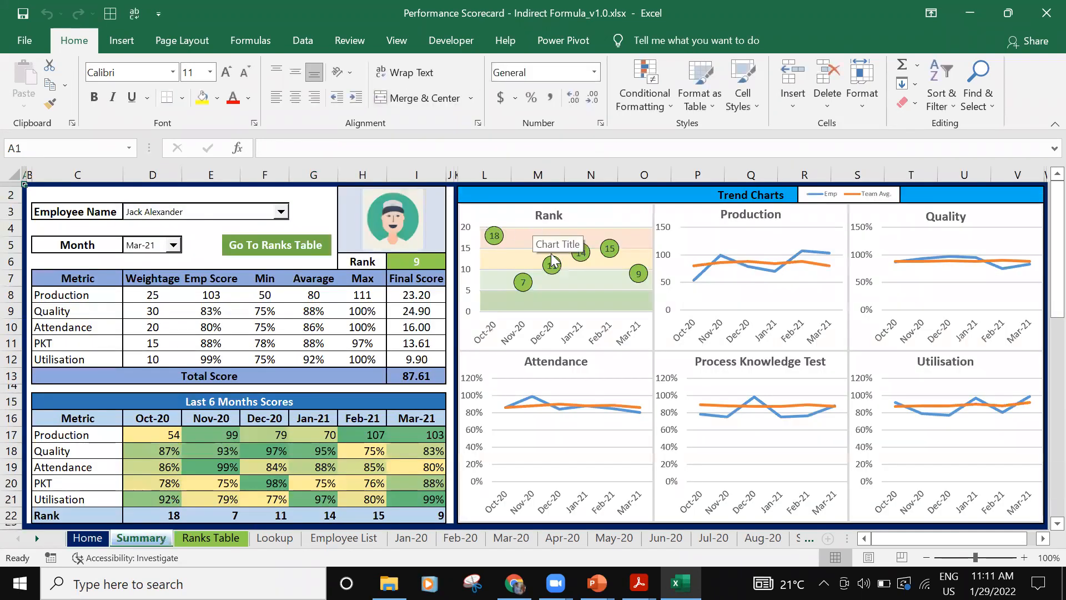
scroll(560, 302, down, 3)
scroll(560, 302, up, 3)
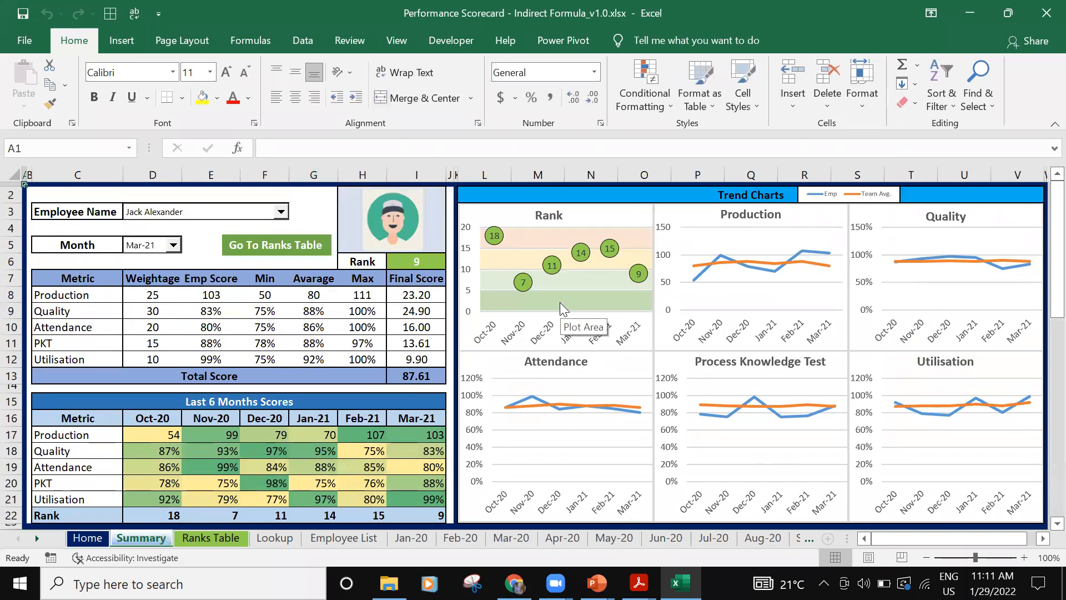
- Show the Summary scorecard of the fourth employee in the name list for the month Dec-20
click(280, 212)
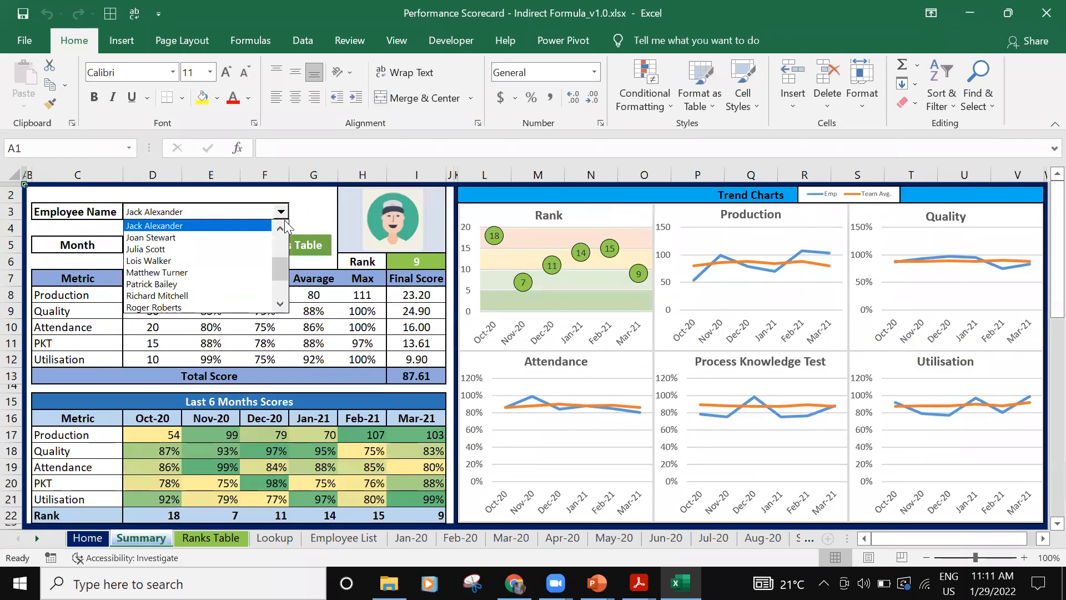
drag(274, 273, 275, 252)
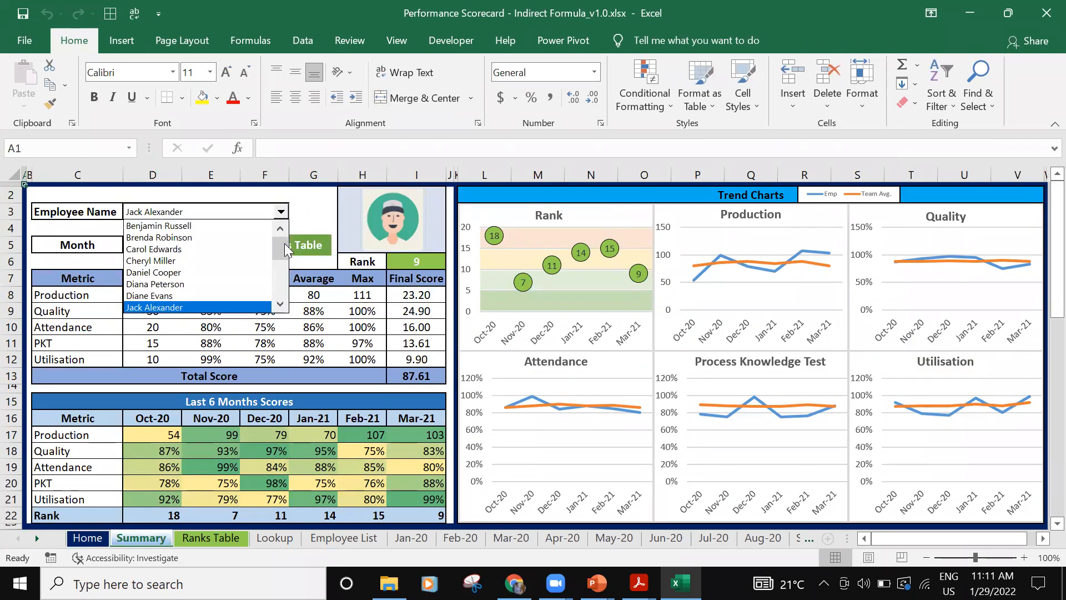
click(230, 266)
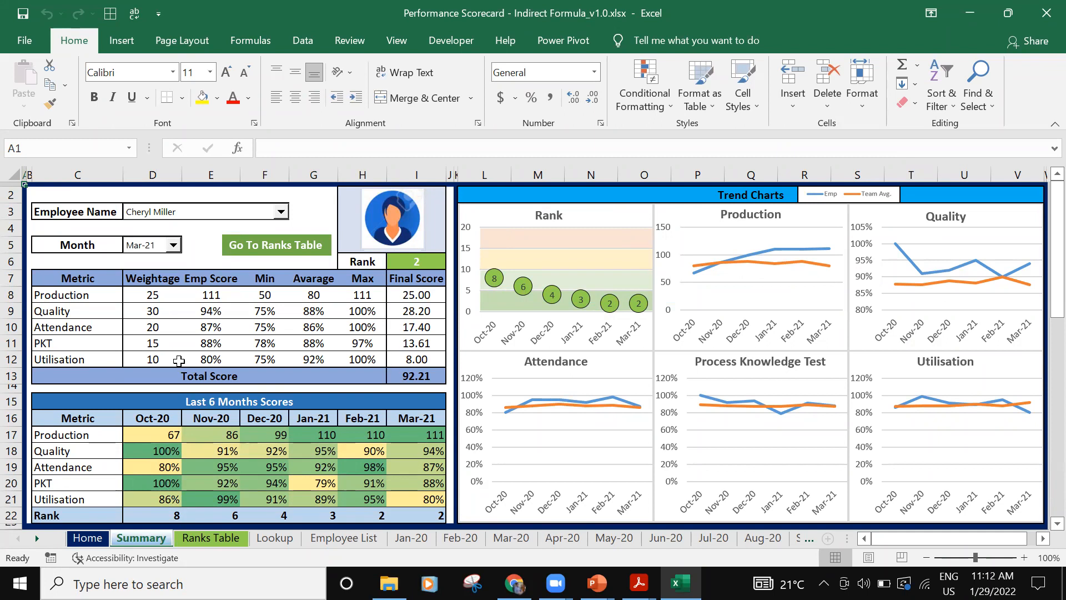
click(173, 245)
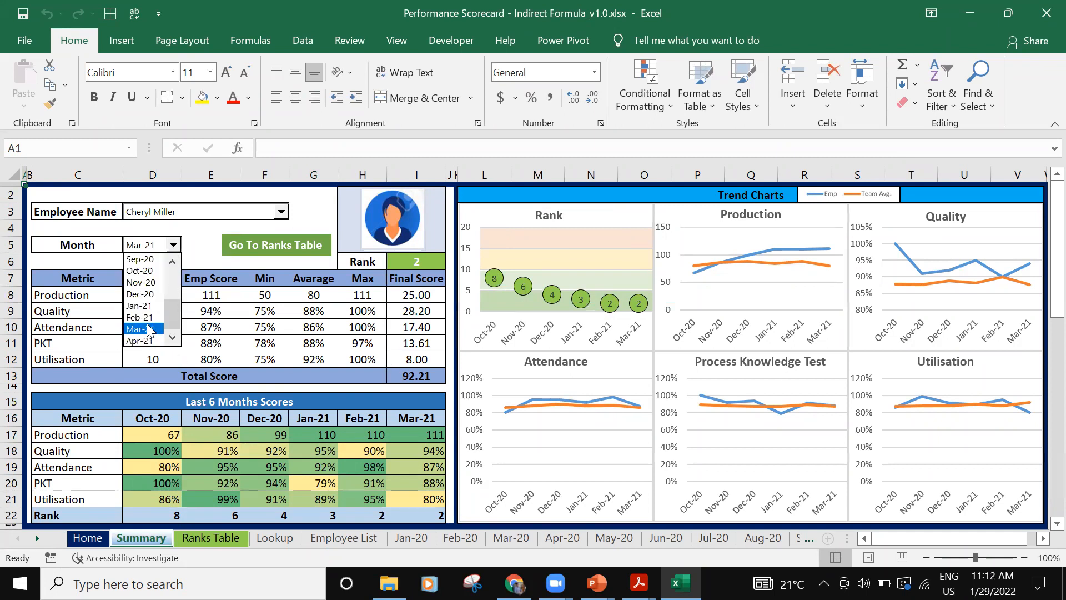
click(144, 293)
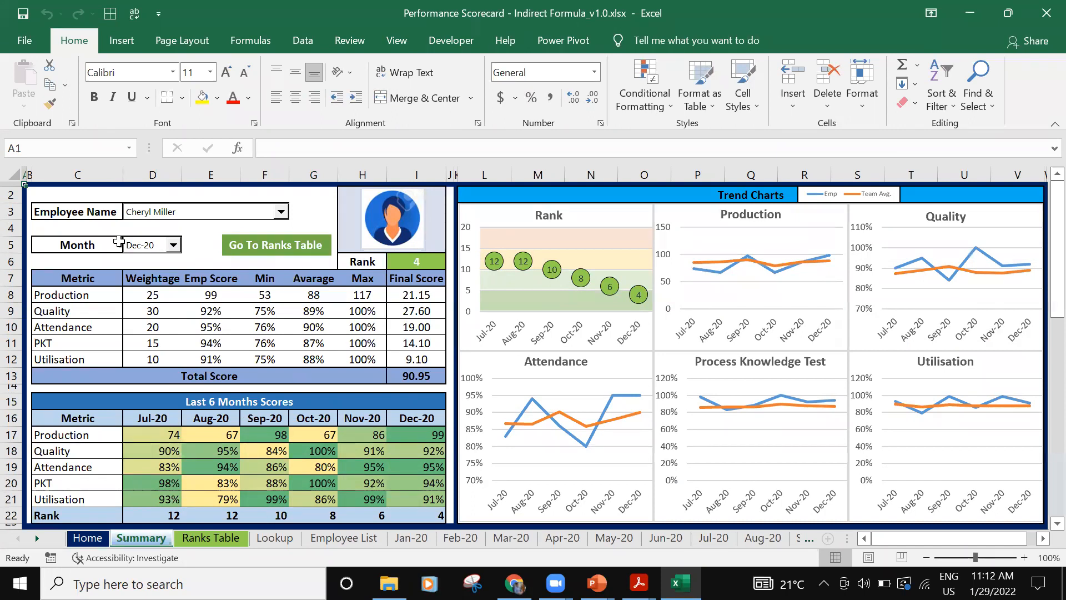
- Set the scorecard month to Mar-21 and select the thirteenth employee in the name list
click(173, 245)
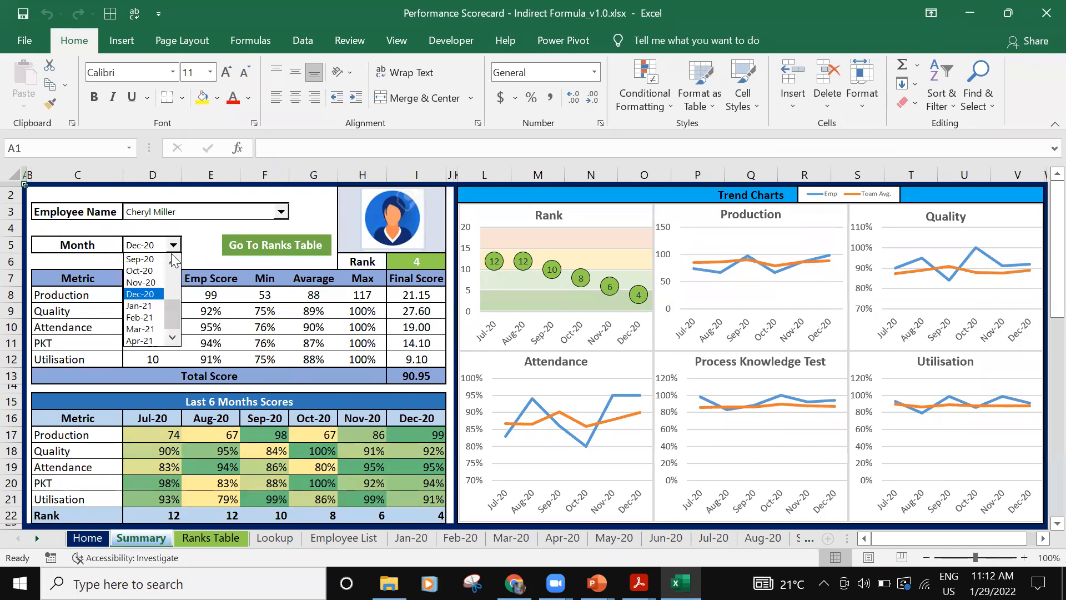
click(152, 330)
click(281, 211)
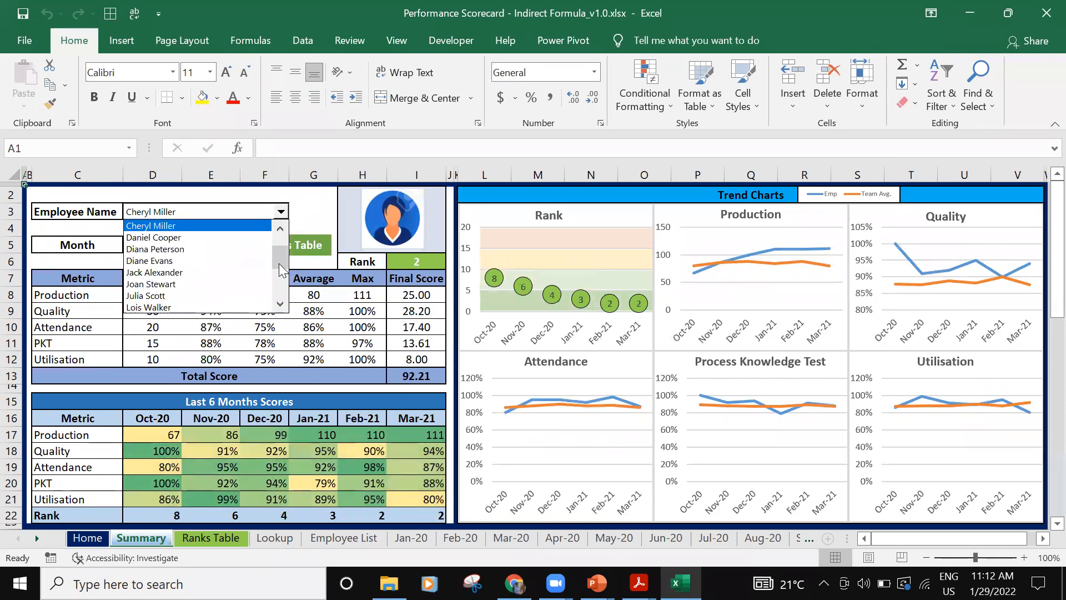
drag(278, 267, 280, 288)
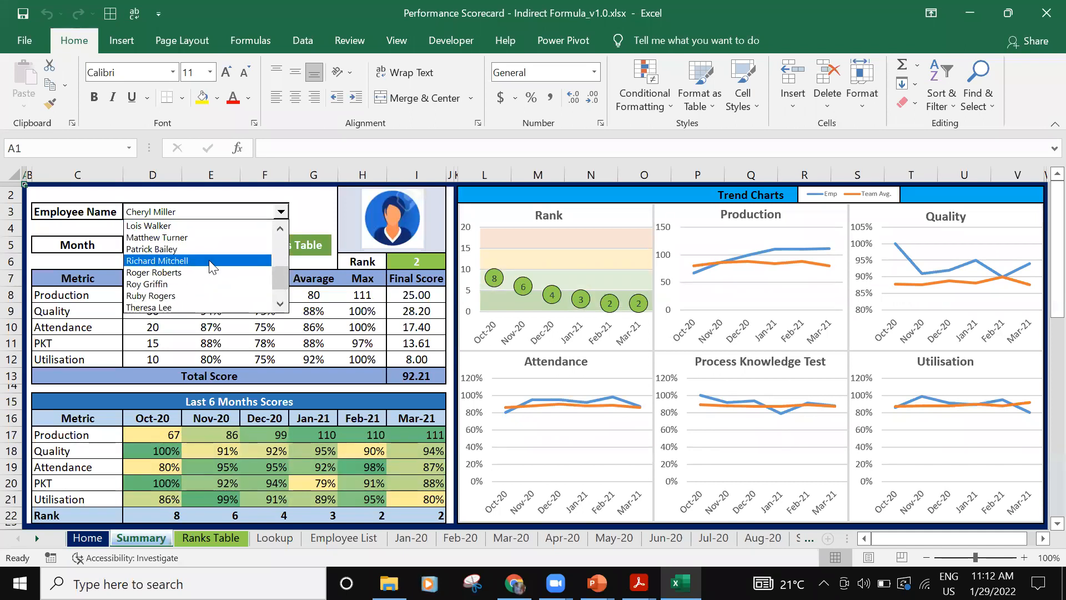
click(212, 249)
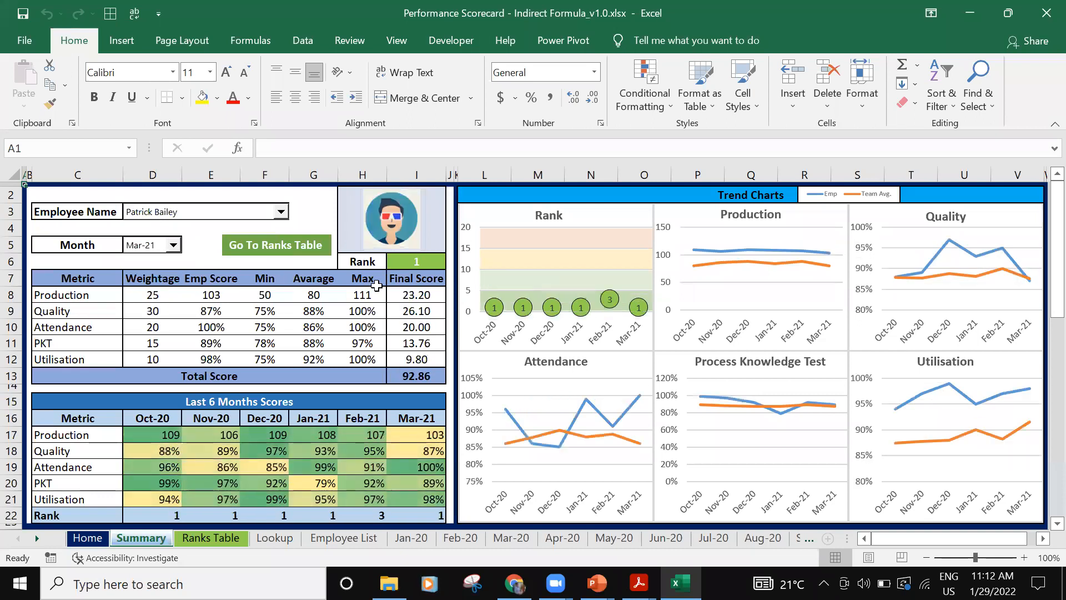
- Examine the rest of the Summary sheet, including the Team's Average table and the Scores Trend table with its Trend and Stdev columns
scroll(481, 345, down, 3)
scroll(481, 346, up, 3)
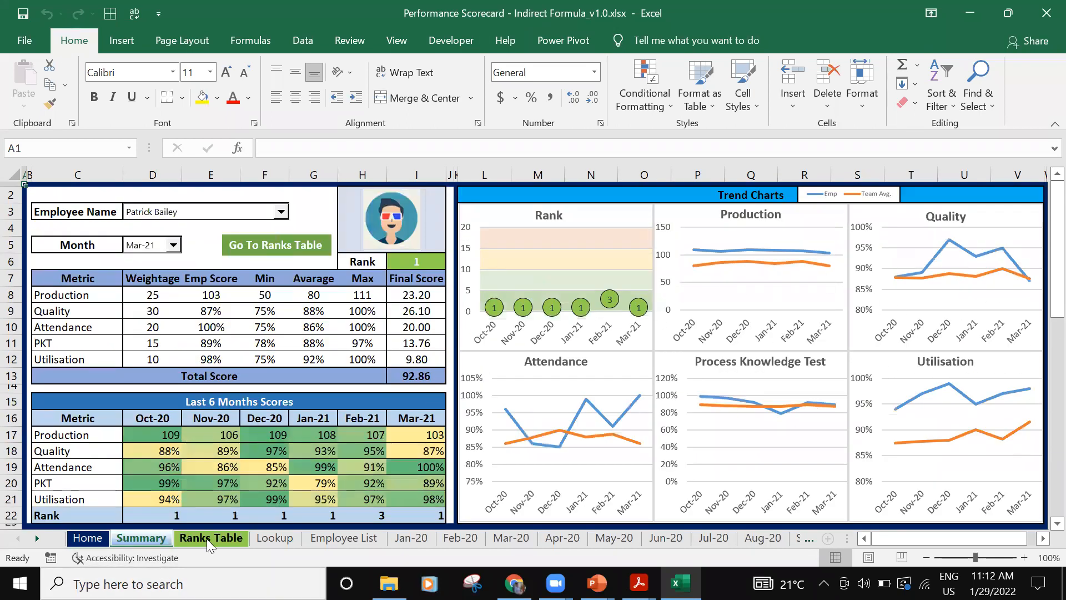
scroll(251, 385, down, 4)
scroll(250, 384, down, 4)
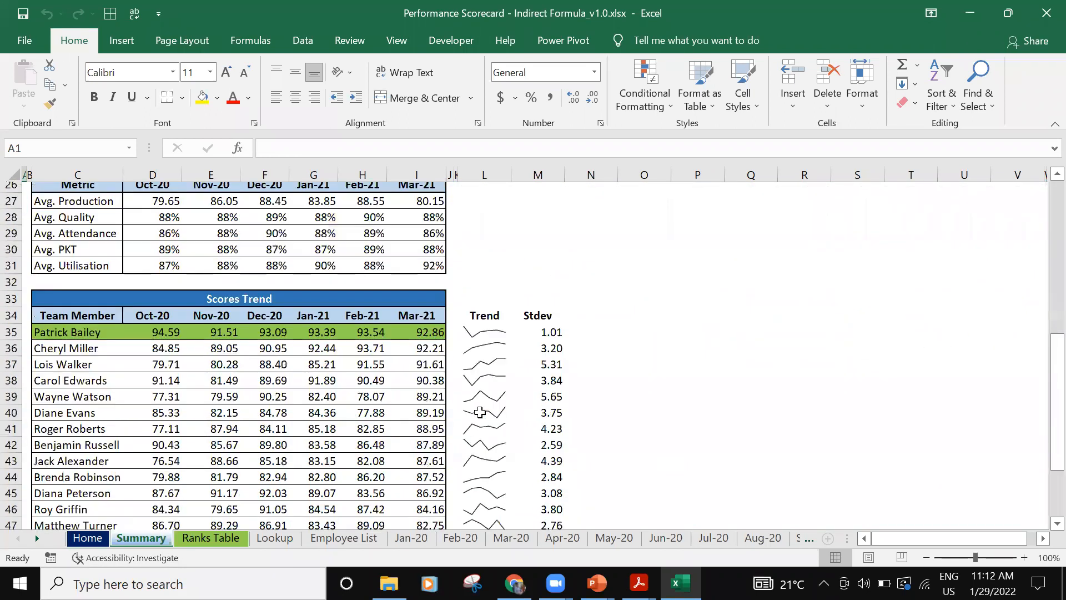
scroll(537, 341, down, 5)
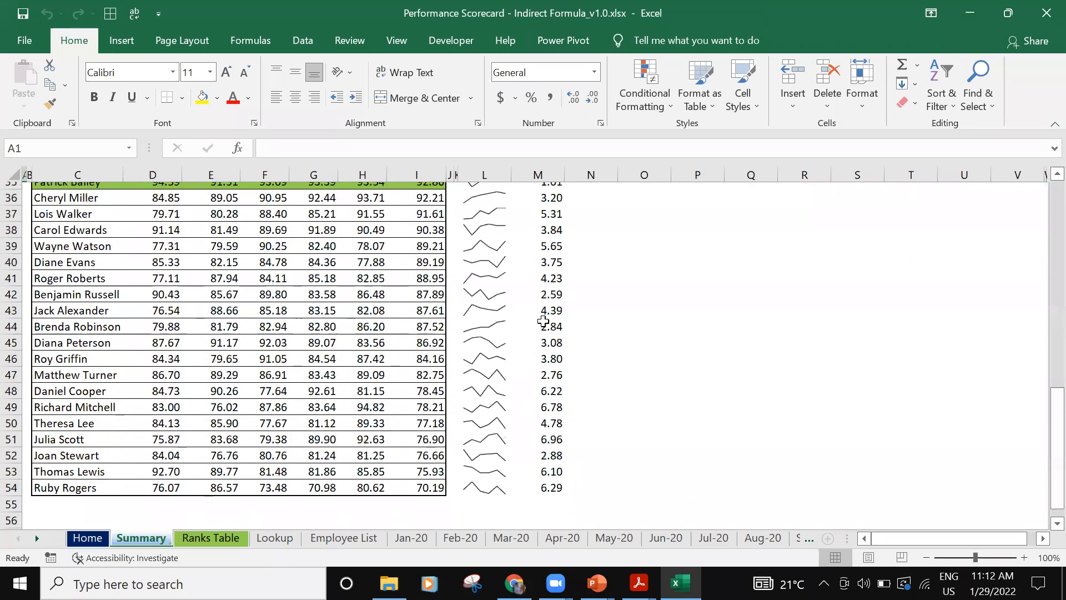
scroll(390, 420, up, 5)
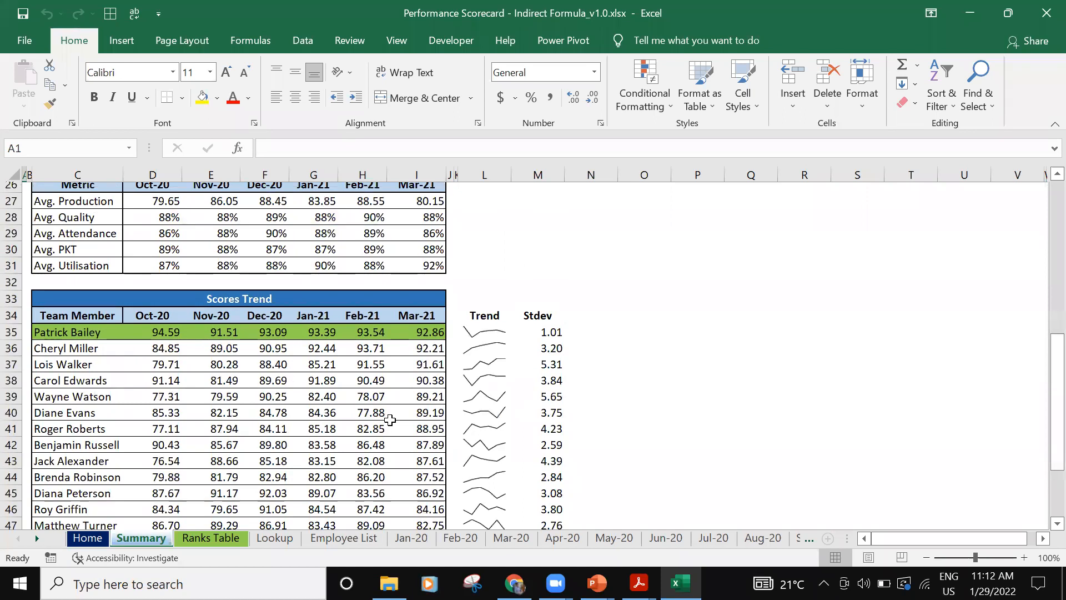
scroll(390, 420, down, 2)
scroll(408, 435, down, 2)
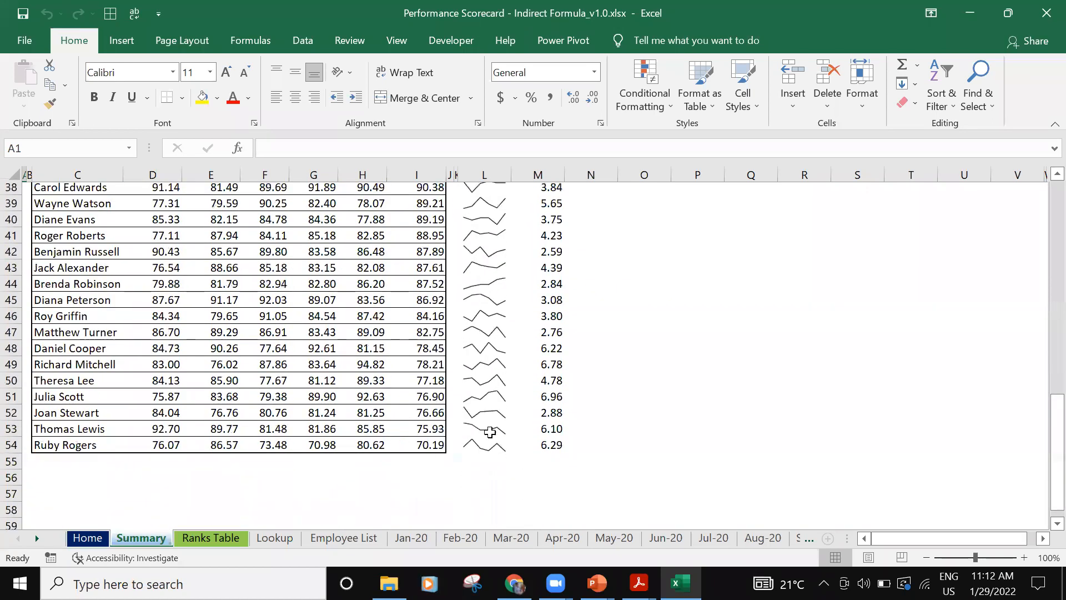
scroll(505, 265, up, 12)
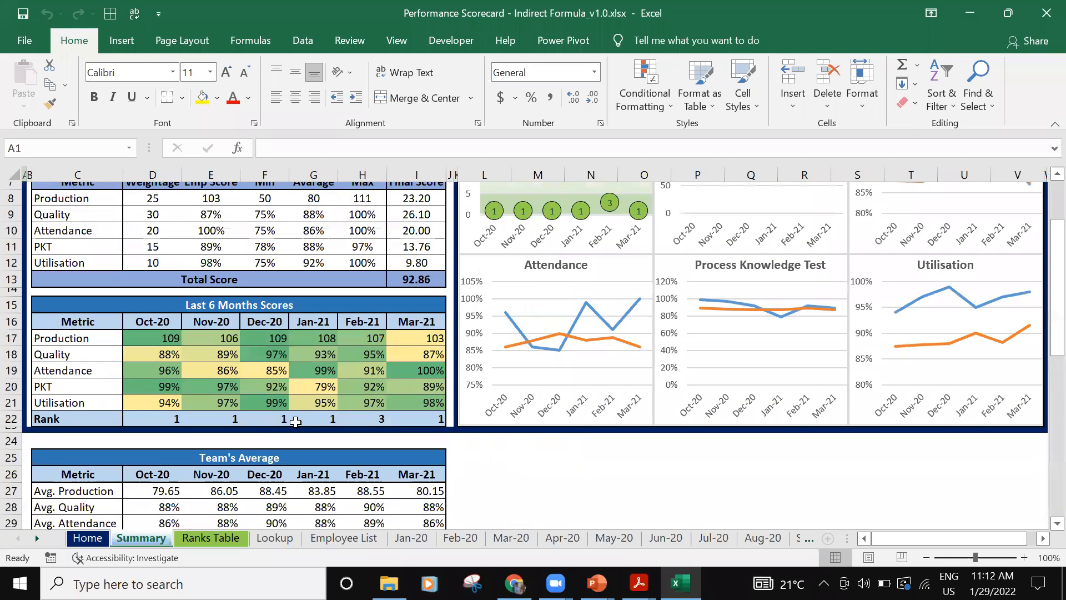
- Review the Ranks Table sheet and try the navigation links between it and the Summary sheet
click(221, 534)
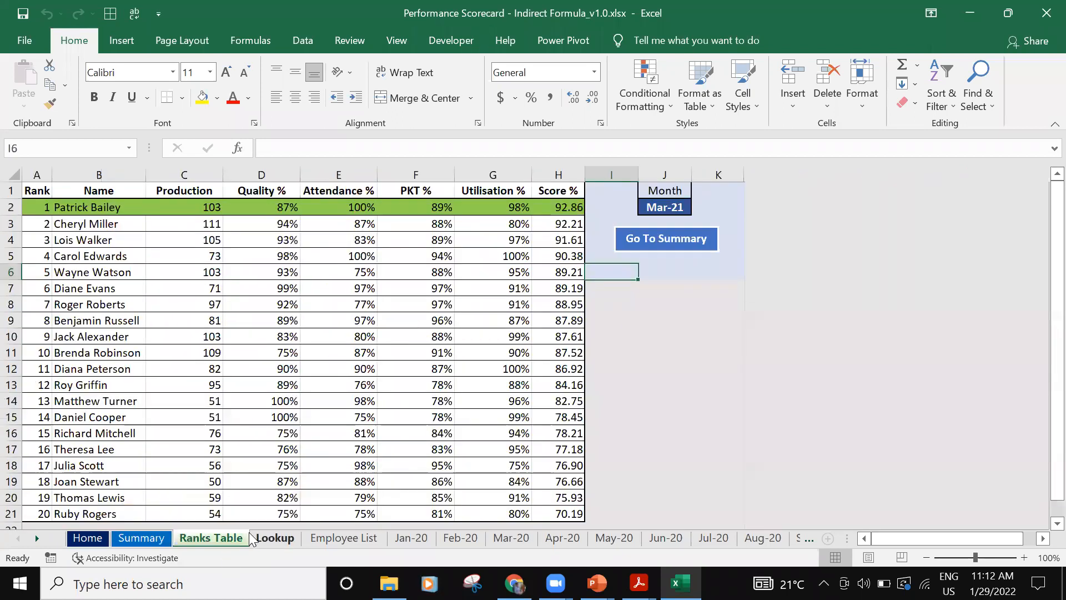
scroll(327, 314, down, 1)
scroll(326, 315, up, 1)
click(638, 239)
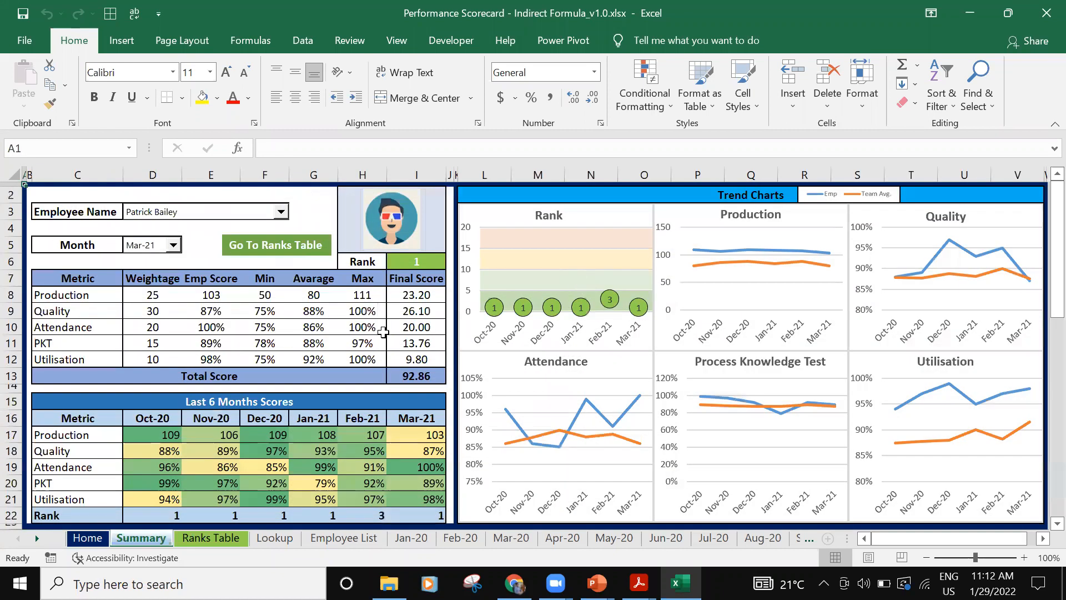
click(273, 247)
click(660, 252)
- Look through the Employee List sheet and the monthly data sheets from Jan-20 to May-20
click(345, 547)
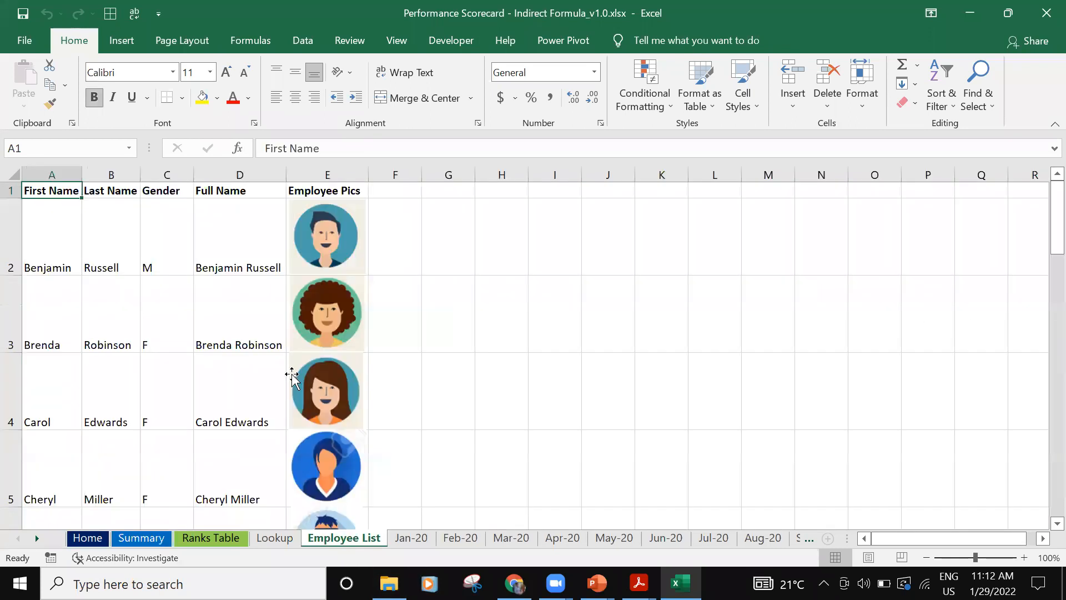
click(416, 541)
click(458, 537)
click(510, 537)
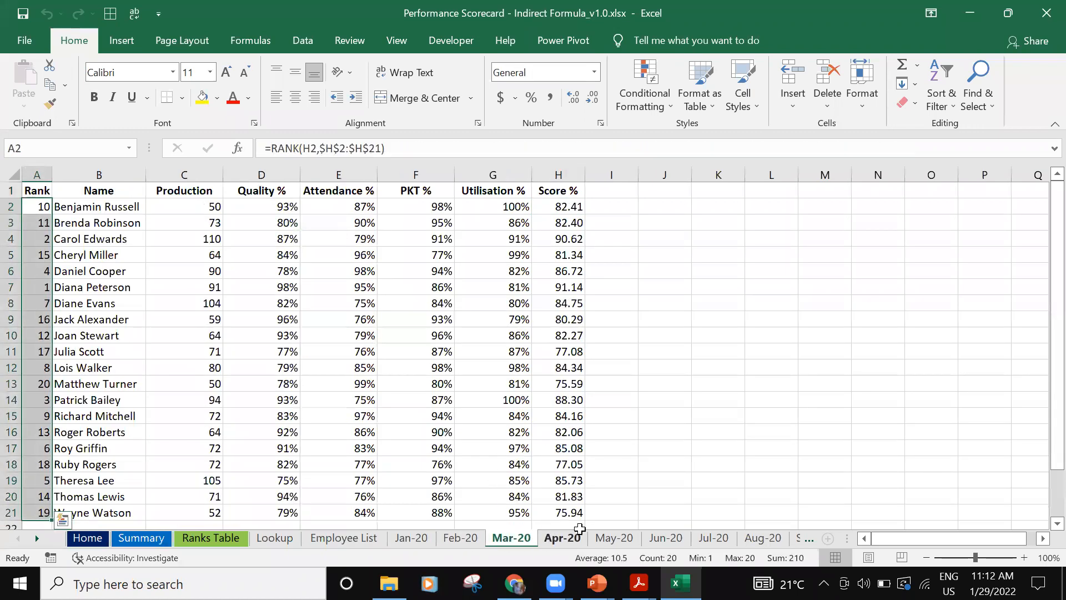
click(575, 536)
click(614, 538)
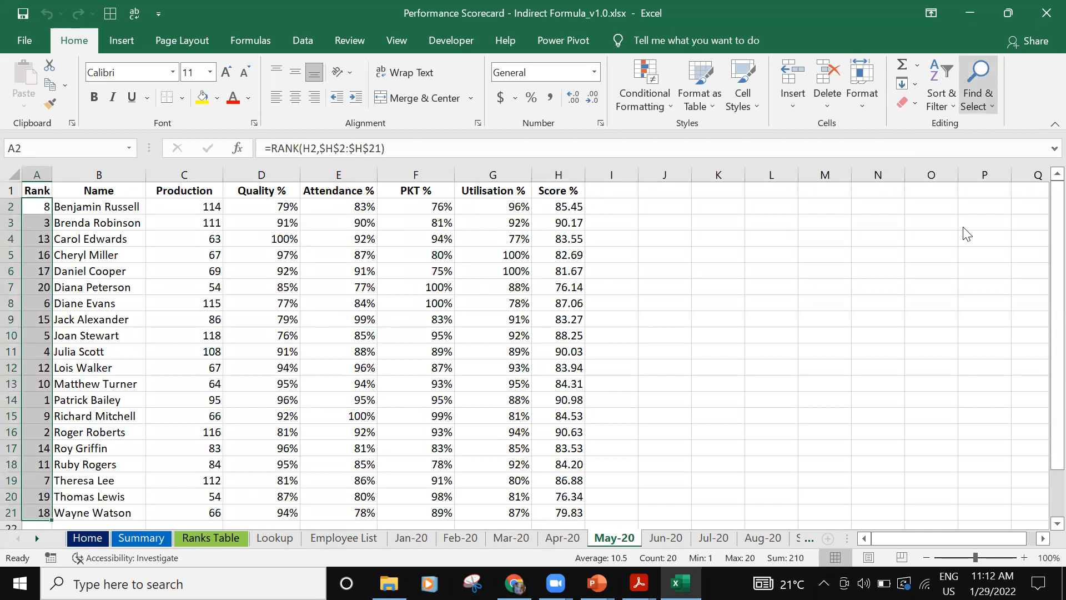
- Close the Performance Scorecard workbook without saving and open 03a. Data Analysis_Output_v1.0.xlsx from the Excel folder
key(ctrl+w)
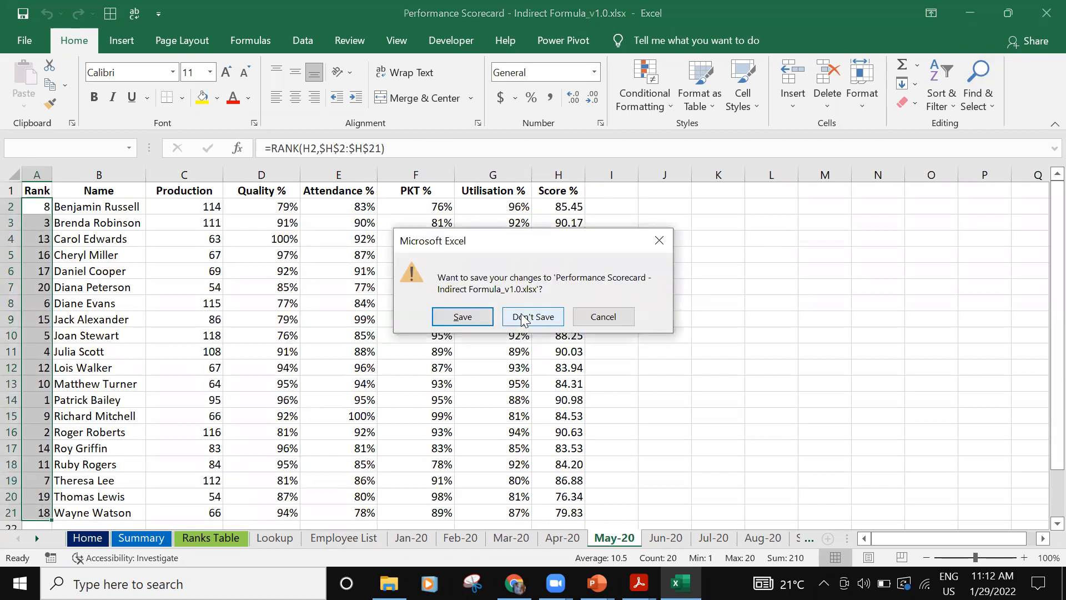
click(522, 318)
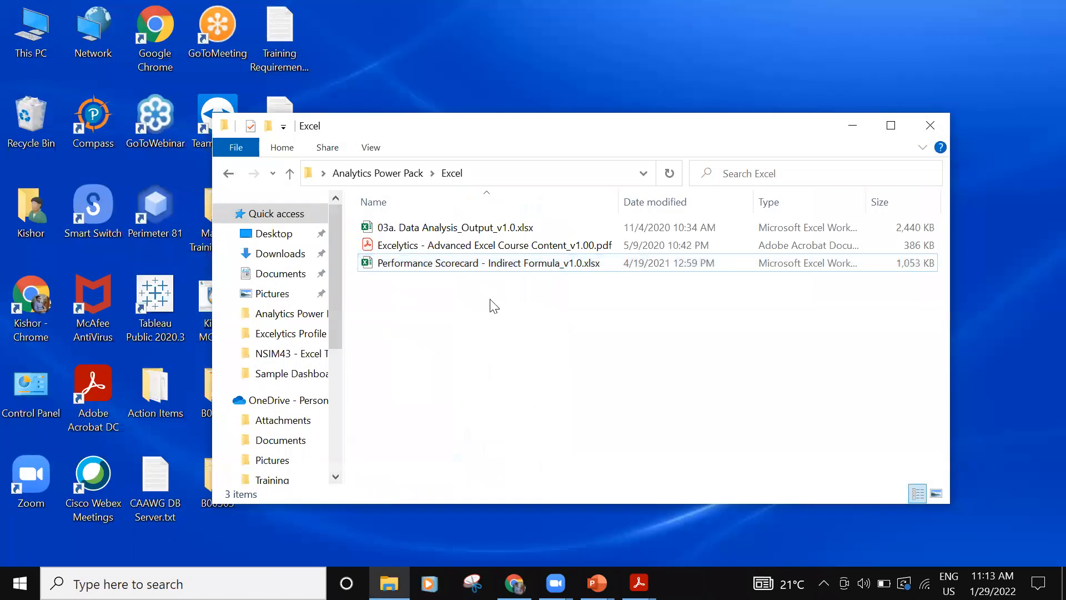
click(477, 228)
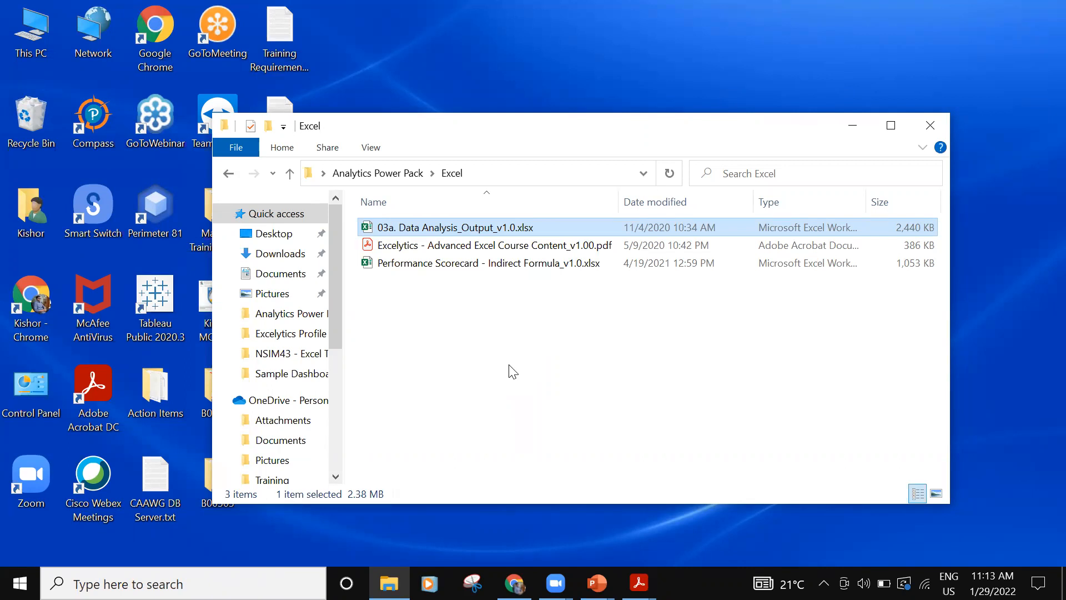
click(474, 267)
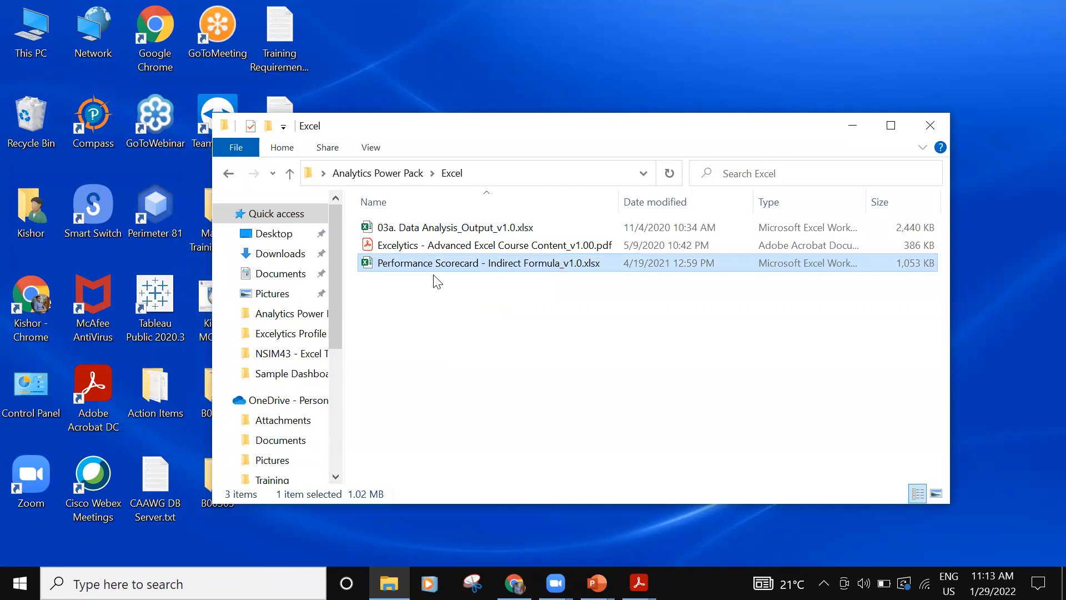
double_click(443, 228)
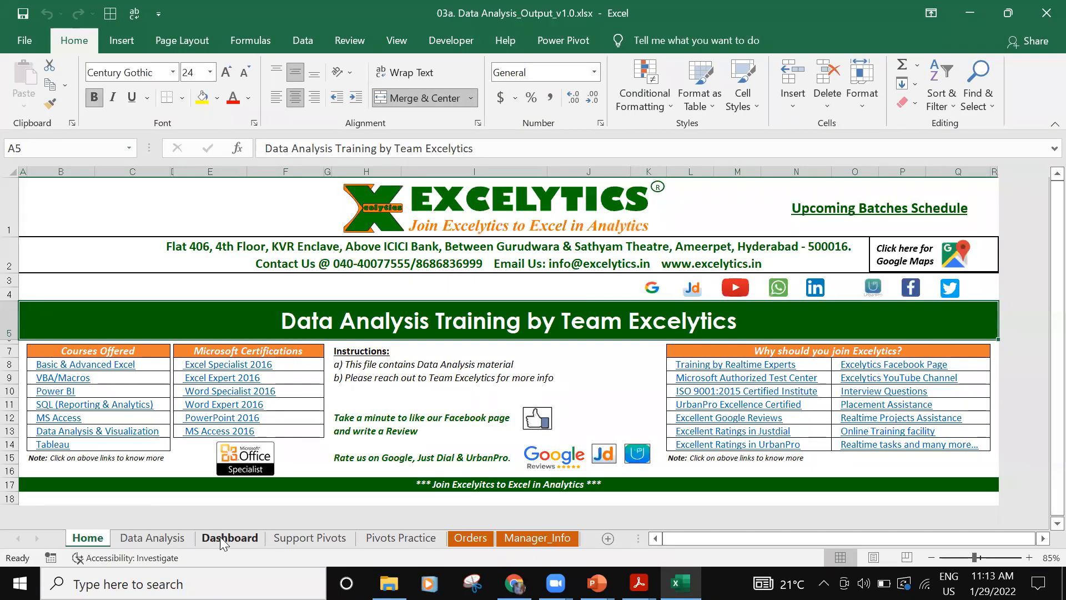
- Examine the slicers and profit charts on the Dashboard sheet, down to the Profit by Product Name chart
click(220, 536)
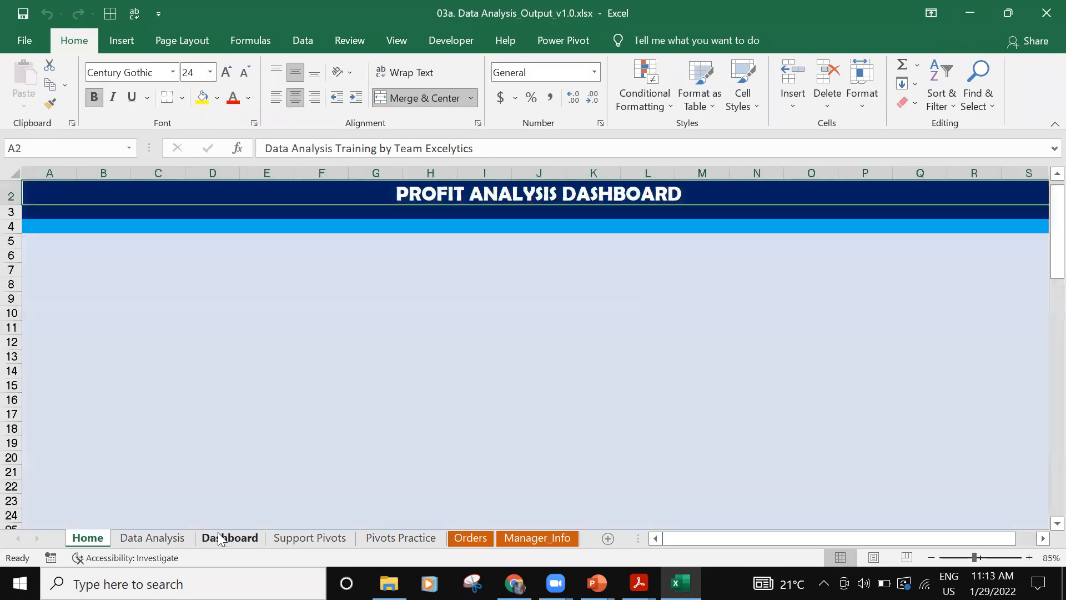
scroll(291, 510, down, 5)
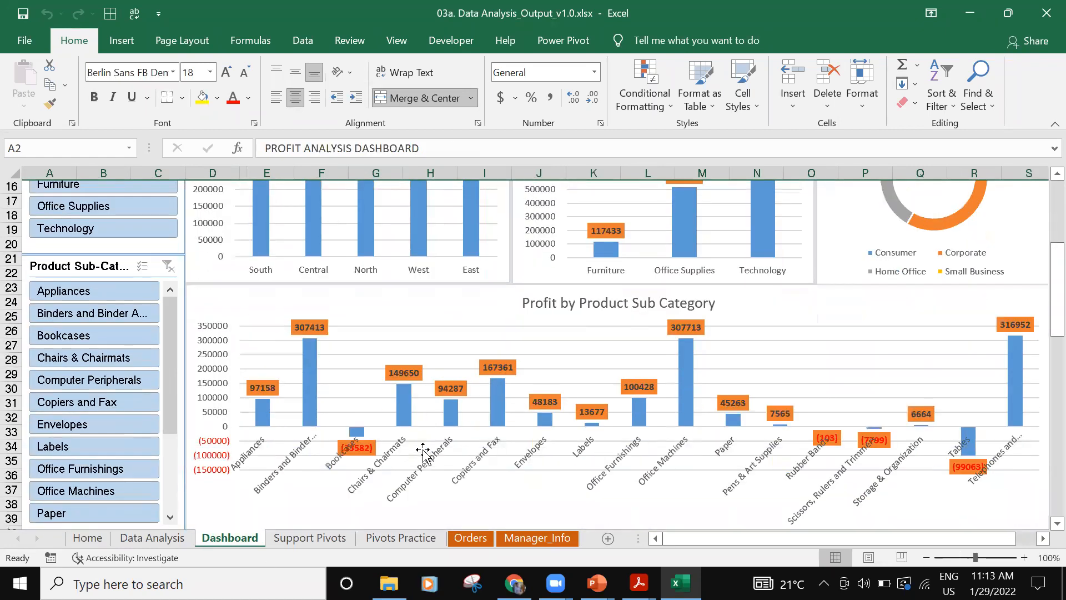
scroll(423, 447, up, 5)
scroll(423, 443, down, 4)
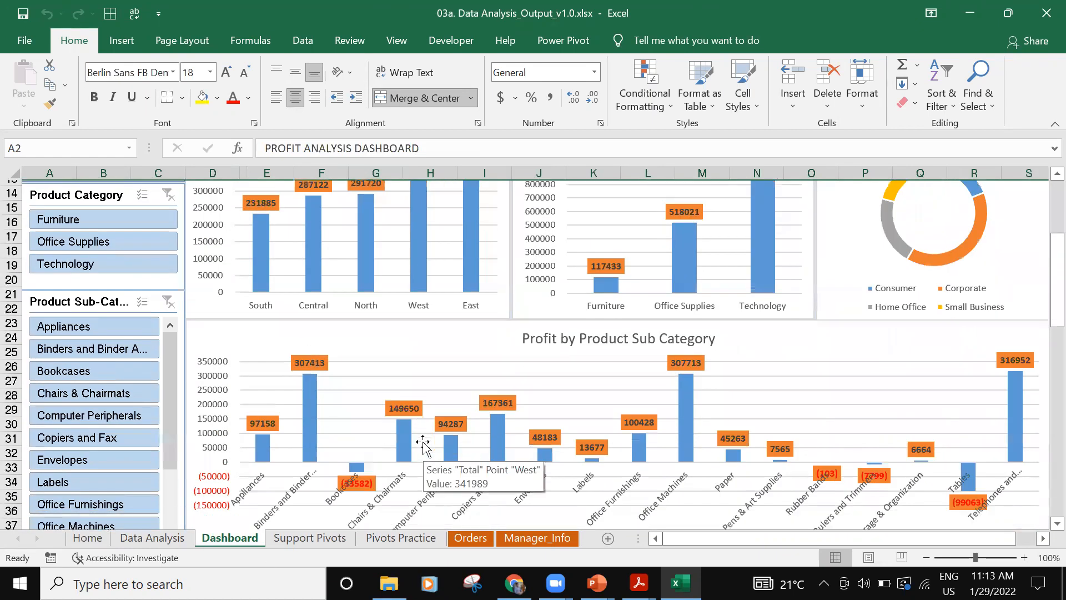
scroll(423, 441, down, 10)
scroll(423, 442, up, 7)
scroll(423, 442, down, 7)
scroll(423, 447, down, 2)
scroll(428, 409, up, 5)
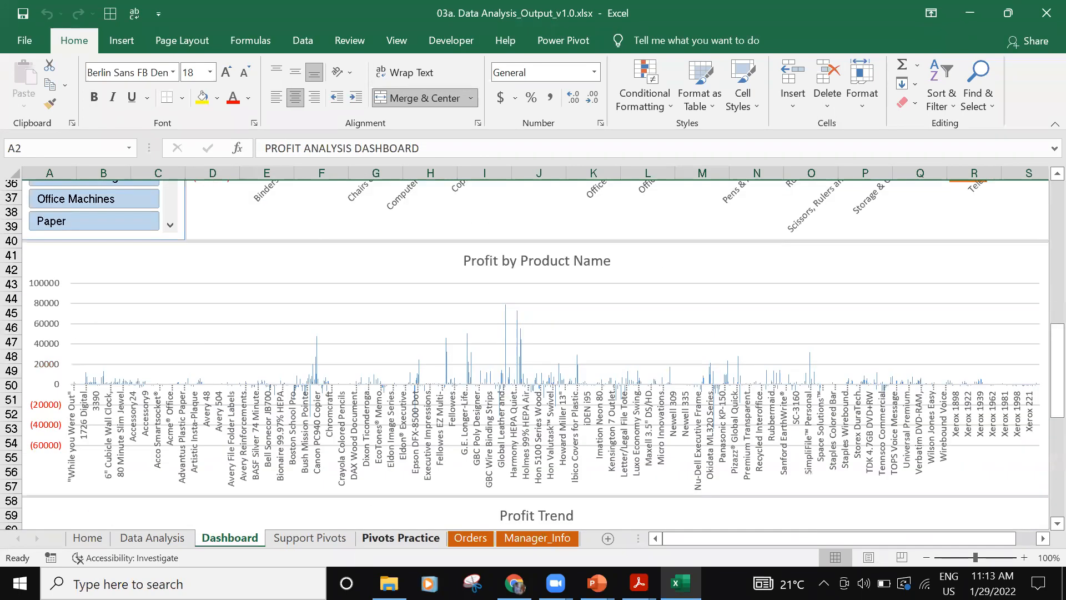
- View the order records on the Orders sheet and close the Data Analysis workbook
click(451, 537)
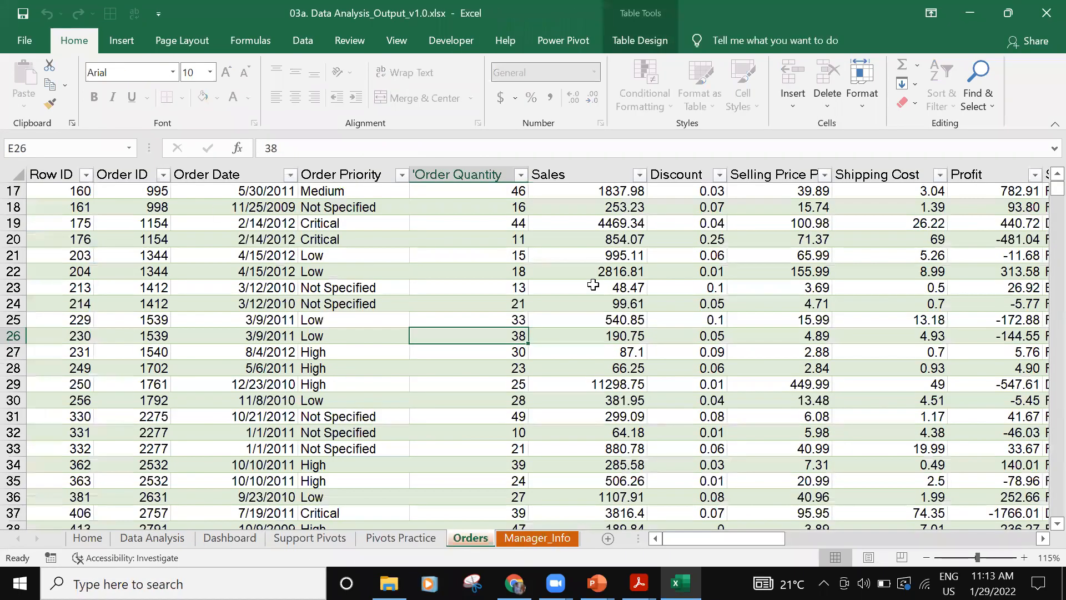
click(1039, 22)
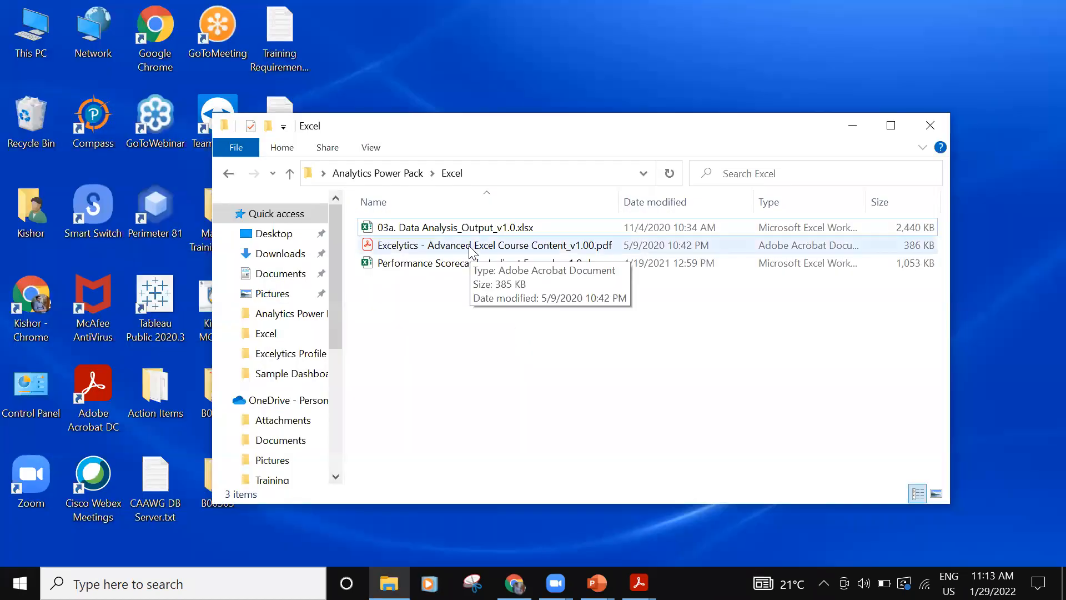
- Open Excelytics - Advanced Excel Course Content_v1.00.pdf, skim its topic list back to the start, and minimize it
double_click(470, 246)
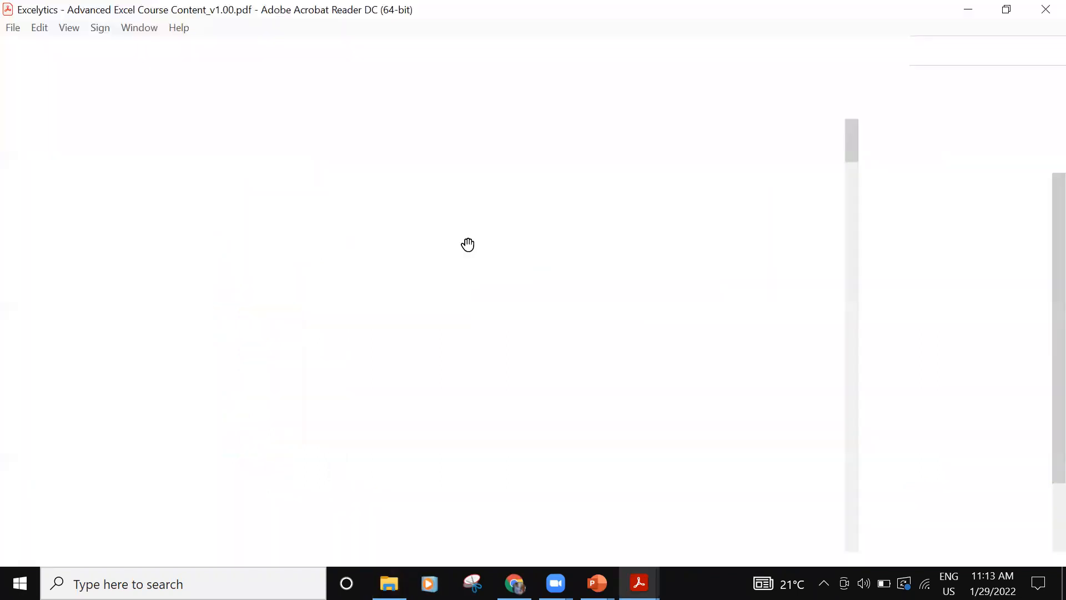
scroll(474, 408, down, 6)
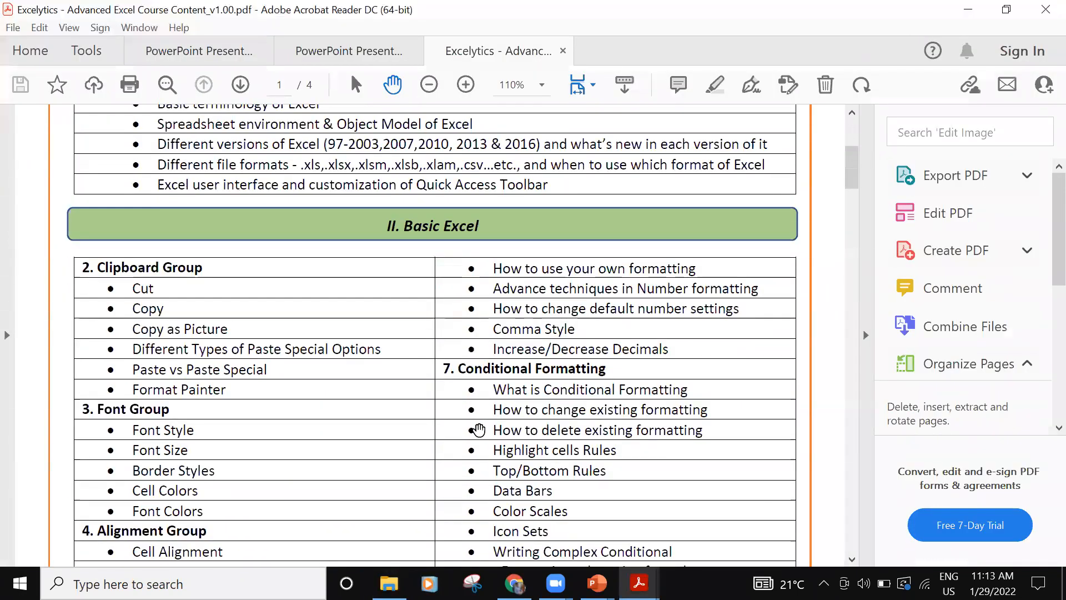
scroll(479, 430, down, 8)
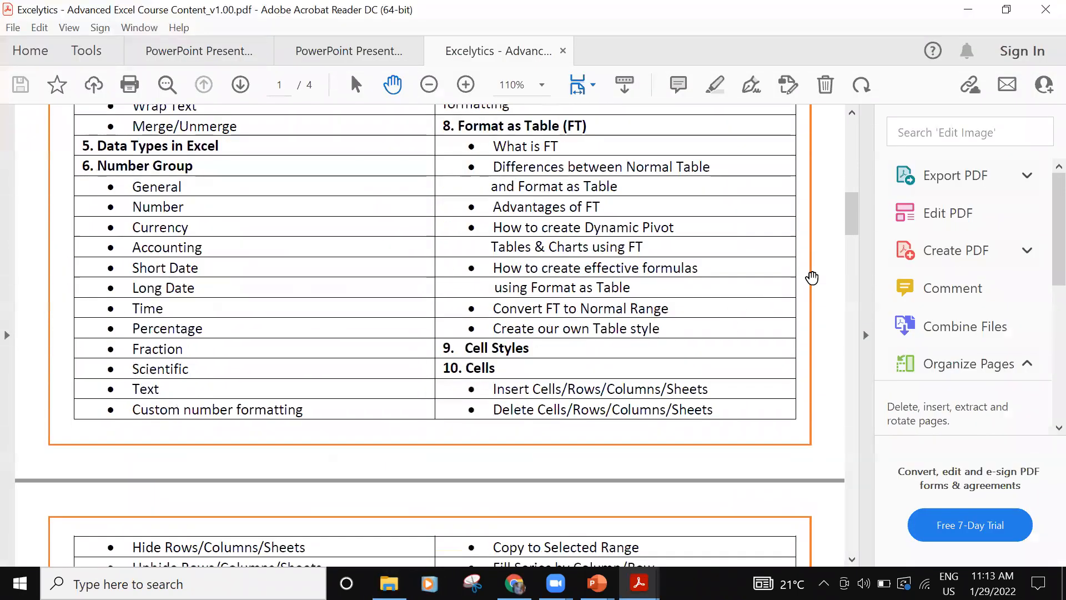
drag(855, 220, 756, 133)
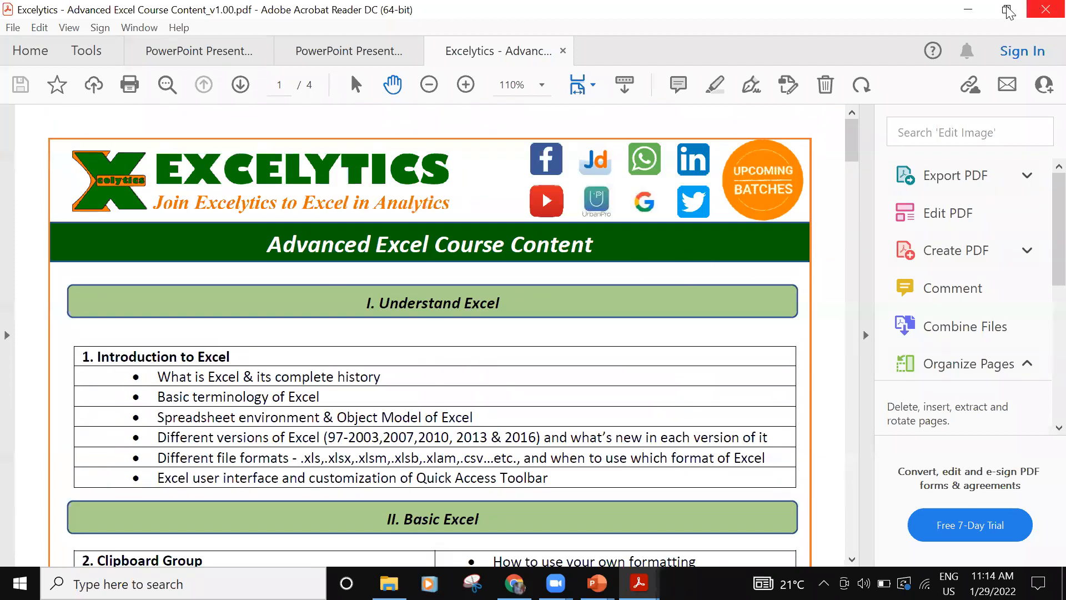
click(962, 11)
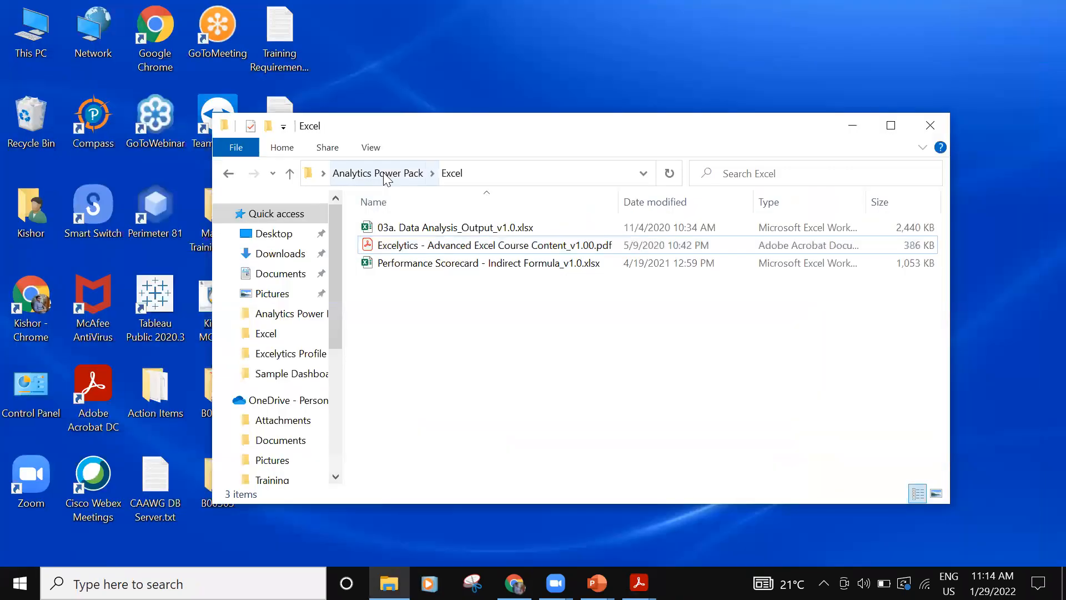
- Open Covid Cases Dashboard_v1.2.pbix from the Power BI folder in Analytics Power Pack
click(366, 174)
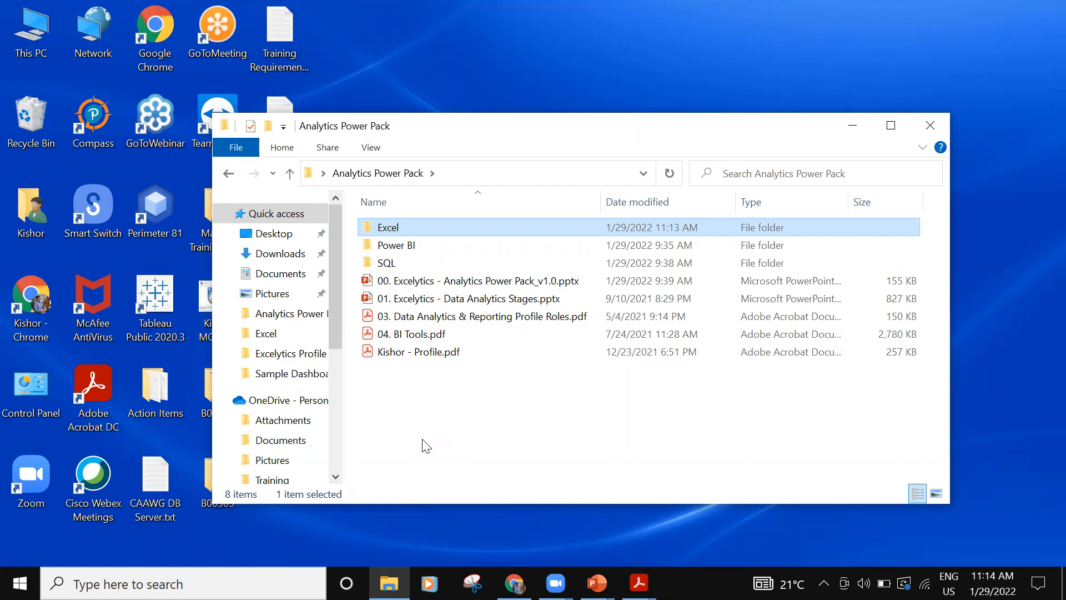
double_click(428, 245)
click(456, 228)
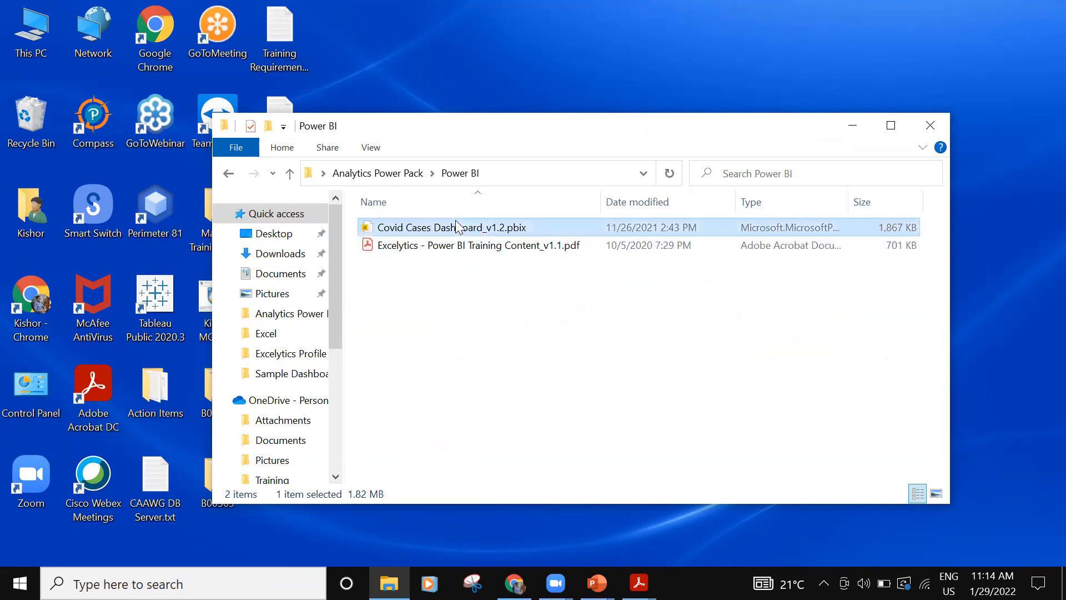
click(852, 123)
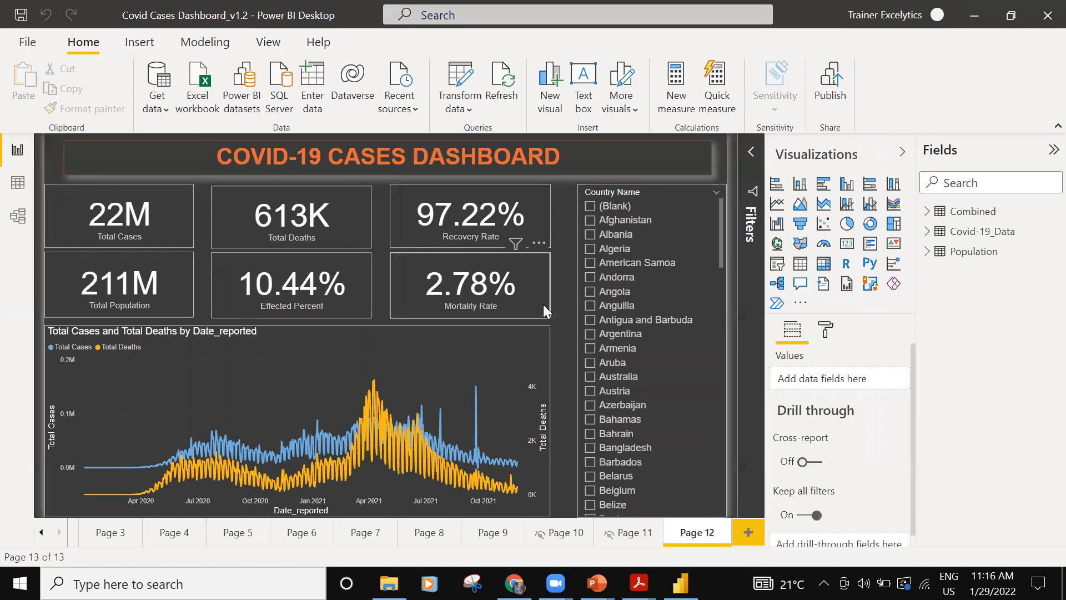
- Filter the COVID-19 Cases Dashboard by Country Name to India
scroll(633, 364, down, 3)
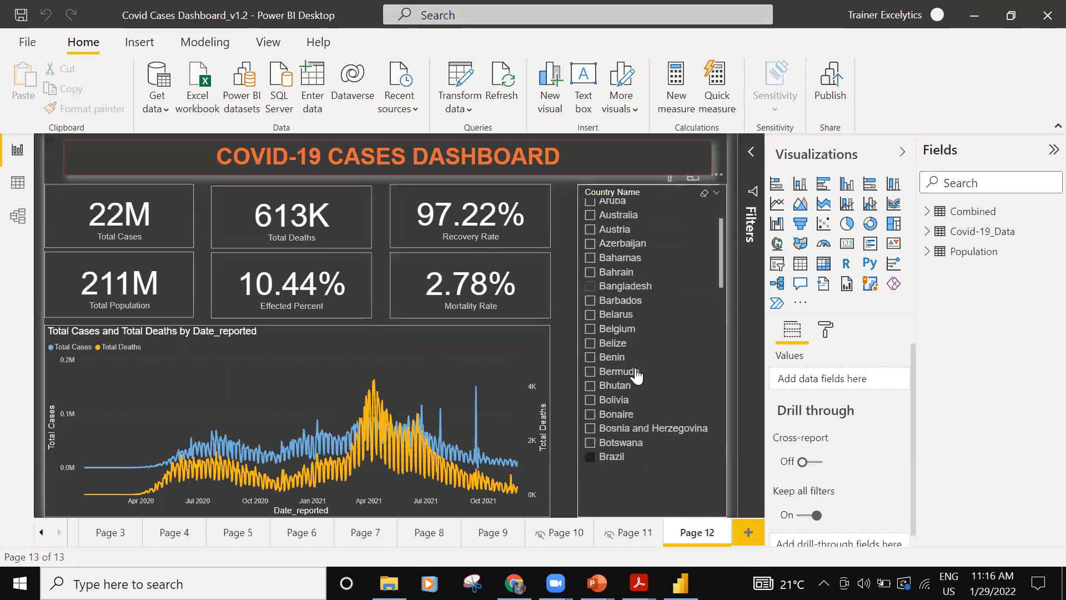
scroll(636, 376, down, 20)
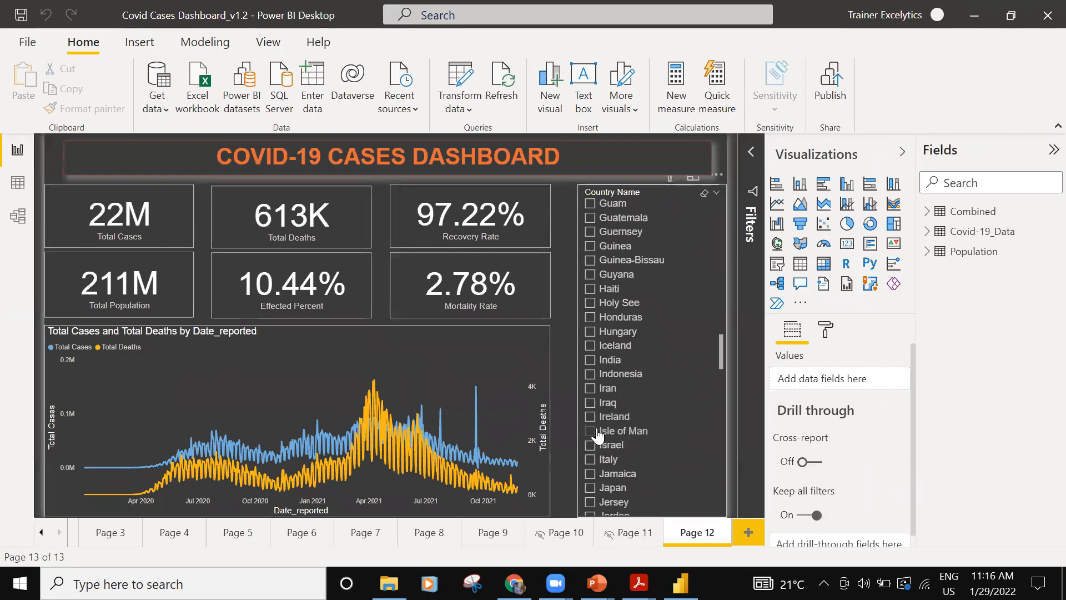
scroll(605, 444, down, 1)
click(591, 307)
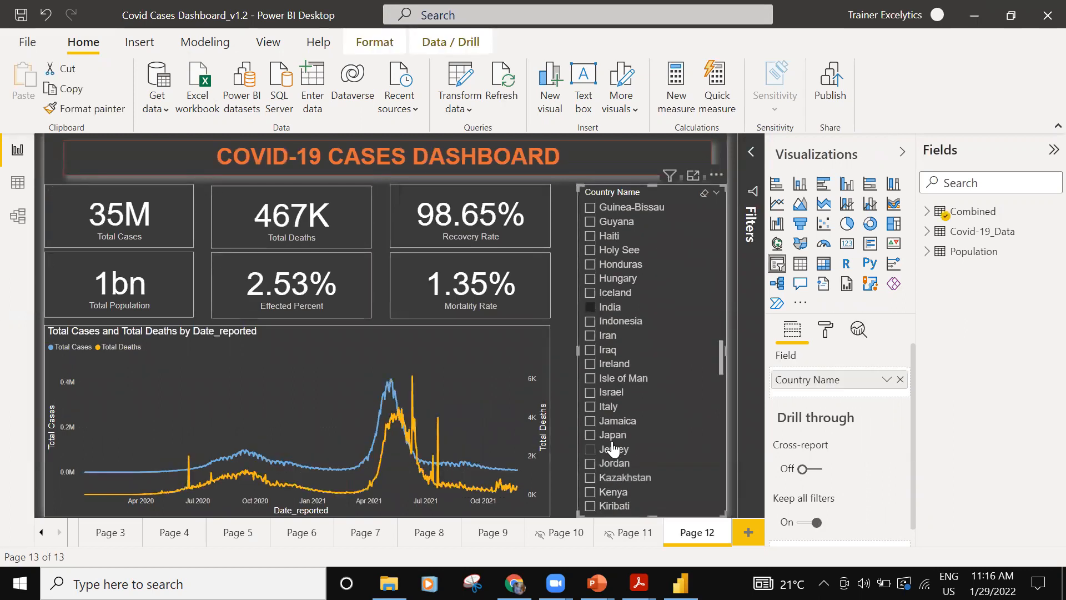
- Refresh the report data and inspect the January 21, 2022 point on the cases and deaths chart
click(505, 85)
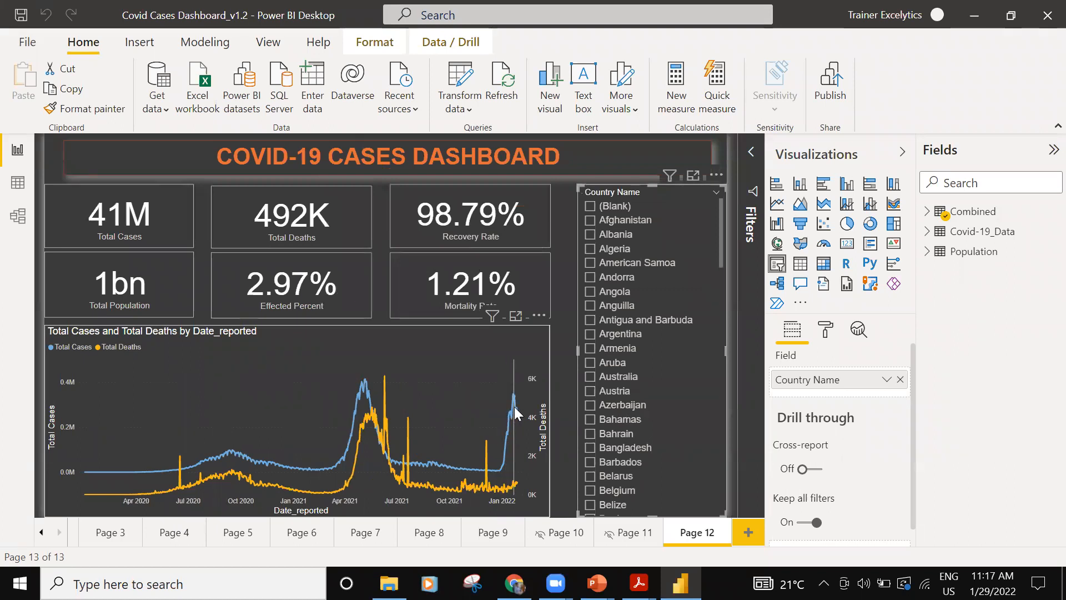
mouse_move(516, 398)
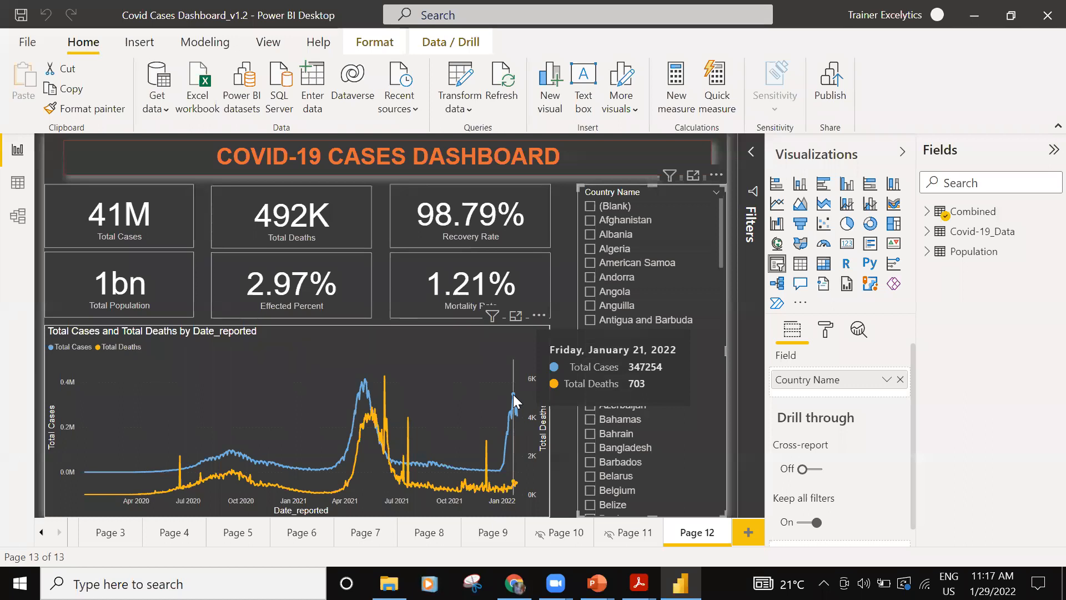
- Review the data sources of the current file, including the country names and population workbooks, and close the settings
click(461, 105)
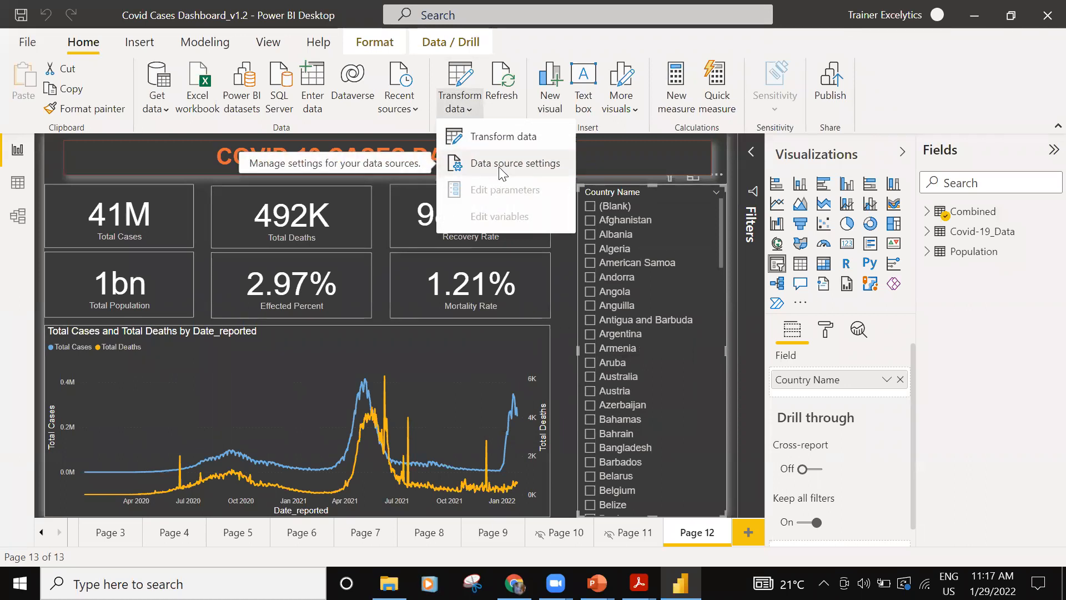
click(501, 169)
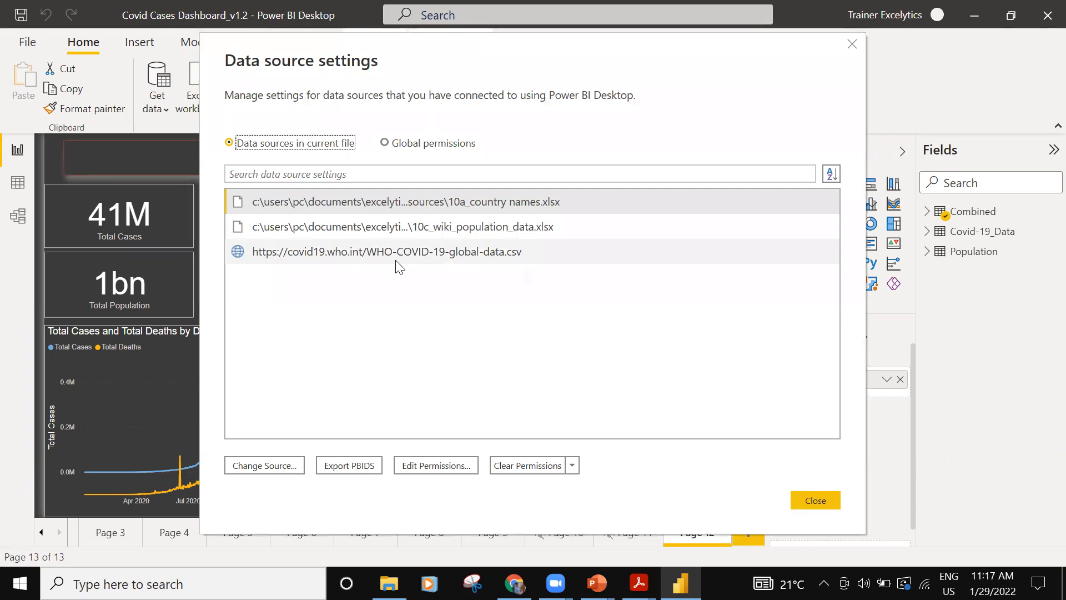
click(453, 232)
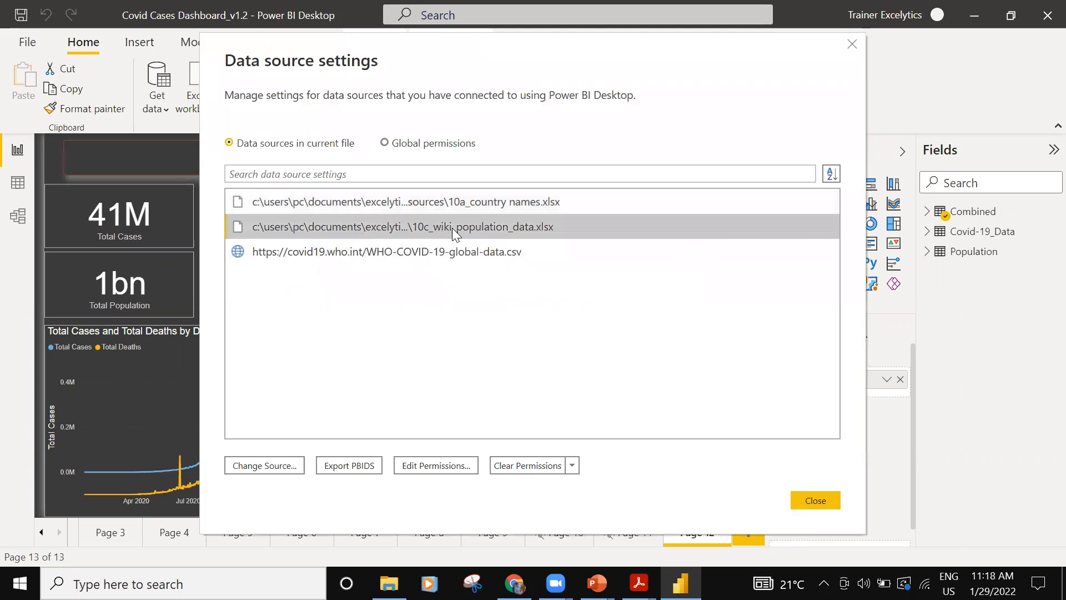
click(482, 205)
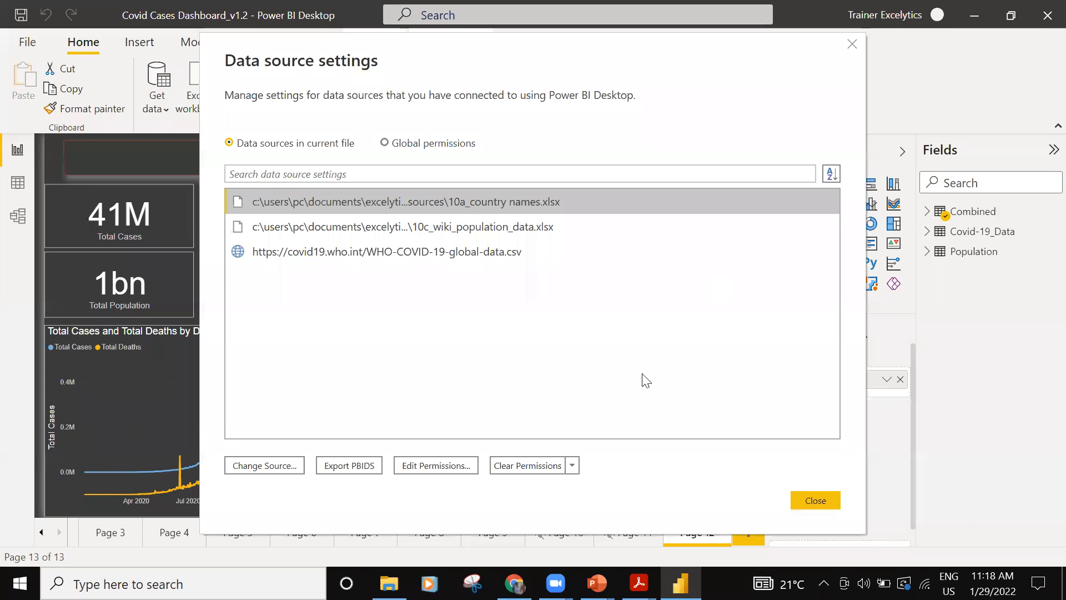
click(816, 500)
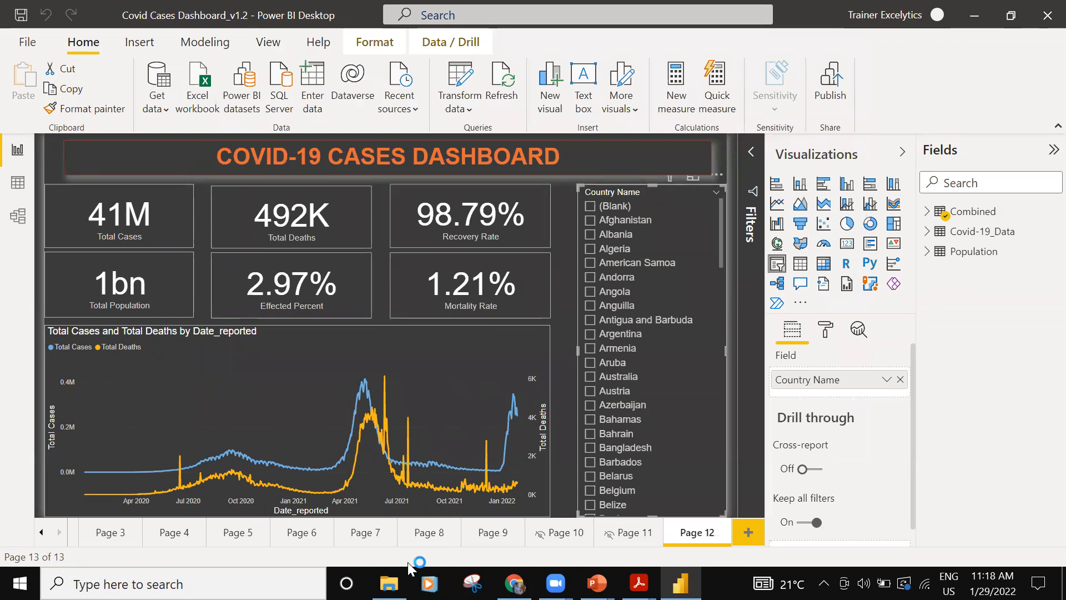
- Inspect the country bubbles on the New_cases map on Page 7 and return to Page 12
mouse_move(597, 583)
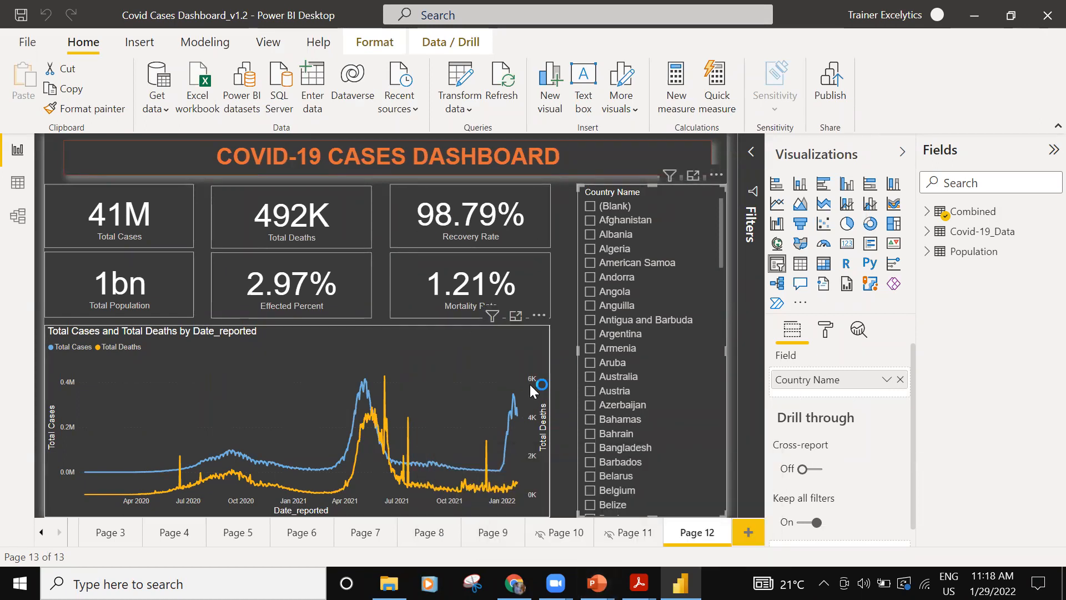
click(370, 533)
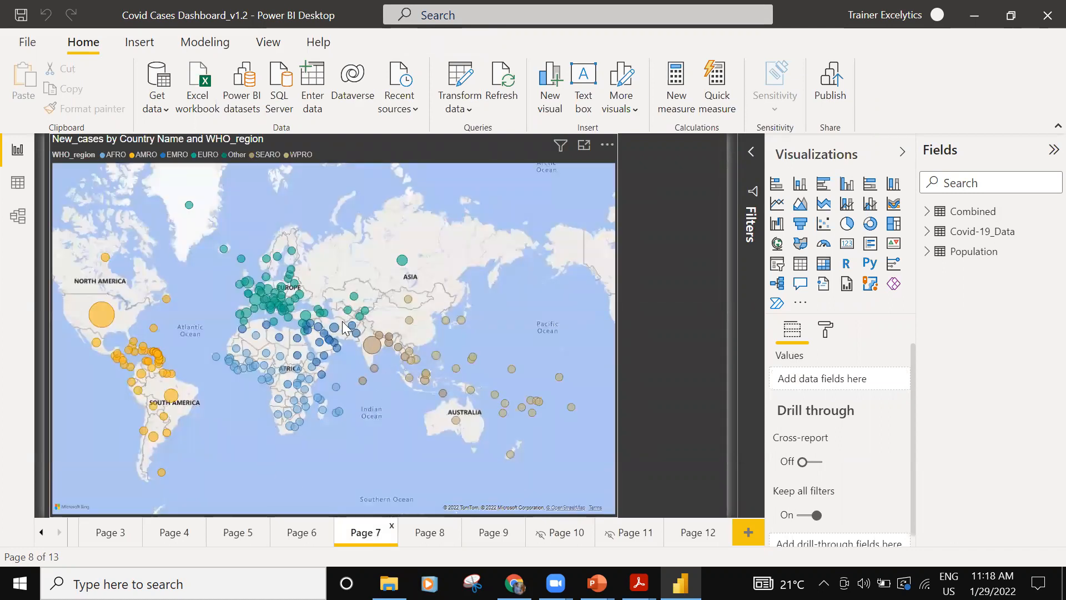
mouse_move(373, 342)
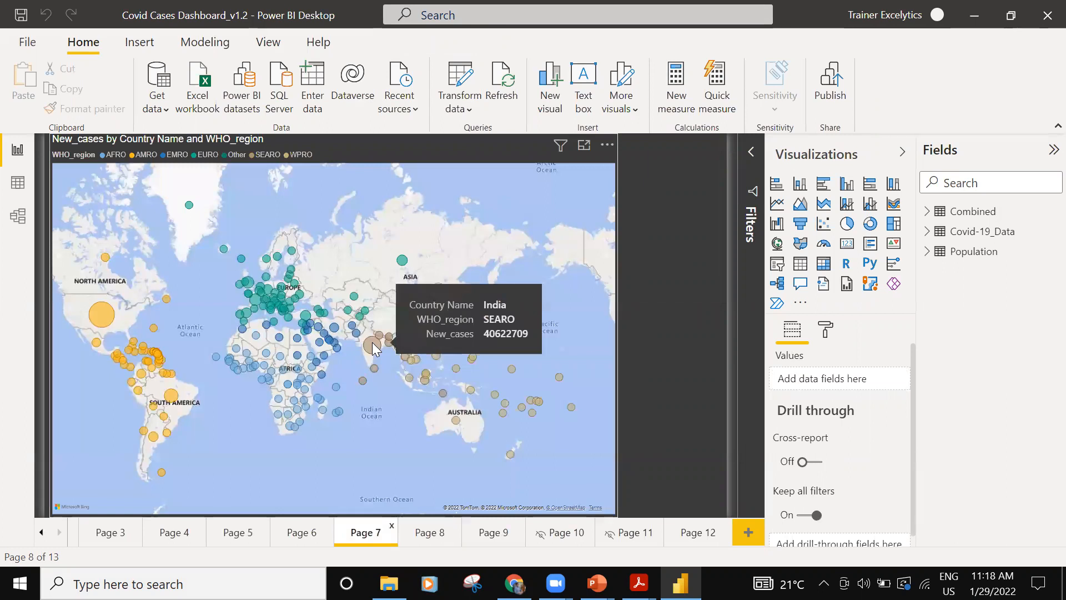
mouse_move(111, 320)
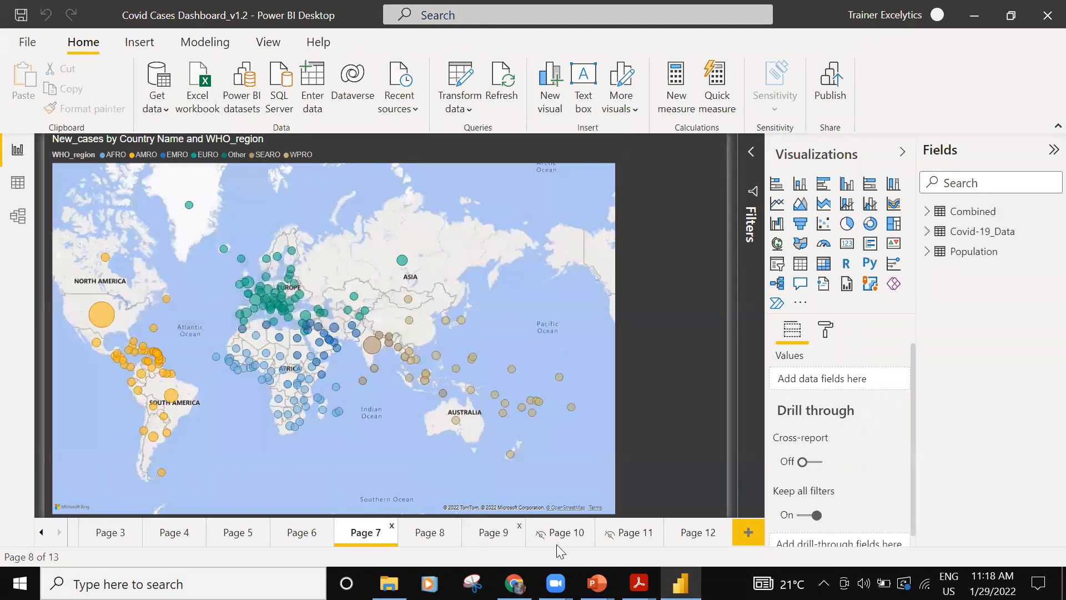
click(682, 532)
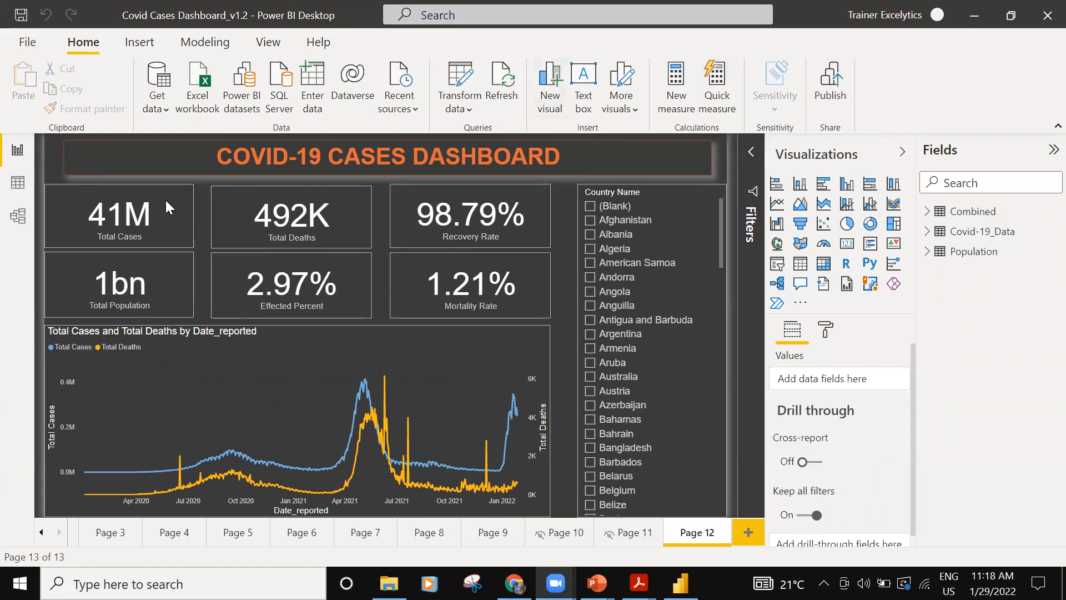
- Look over the Combined table's data and the relationships between the model's tables, and return to the report
click(20, 188)
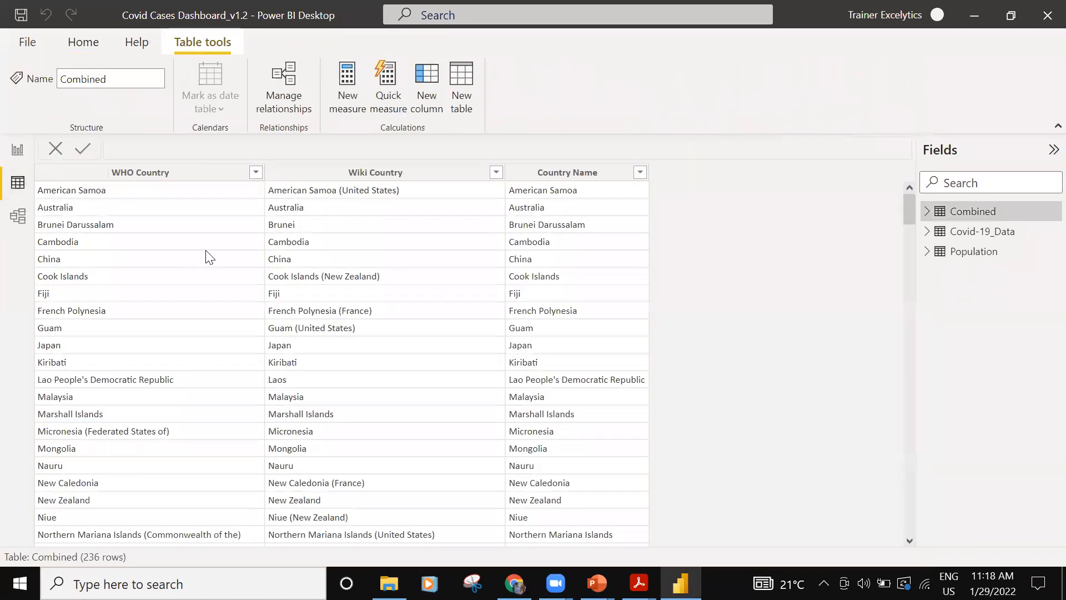
click(17, 221)
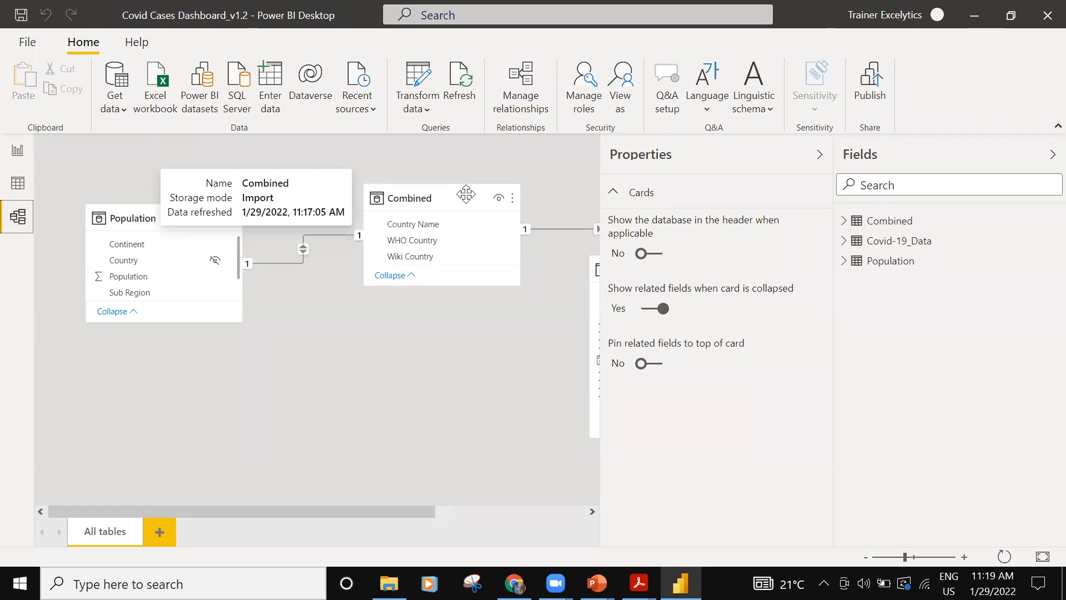
click(16, 155)
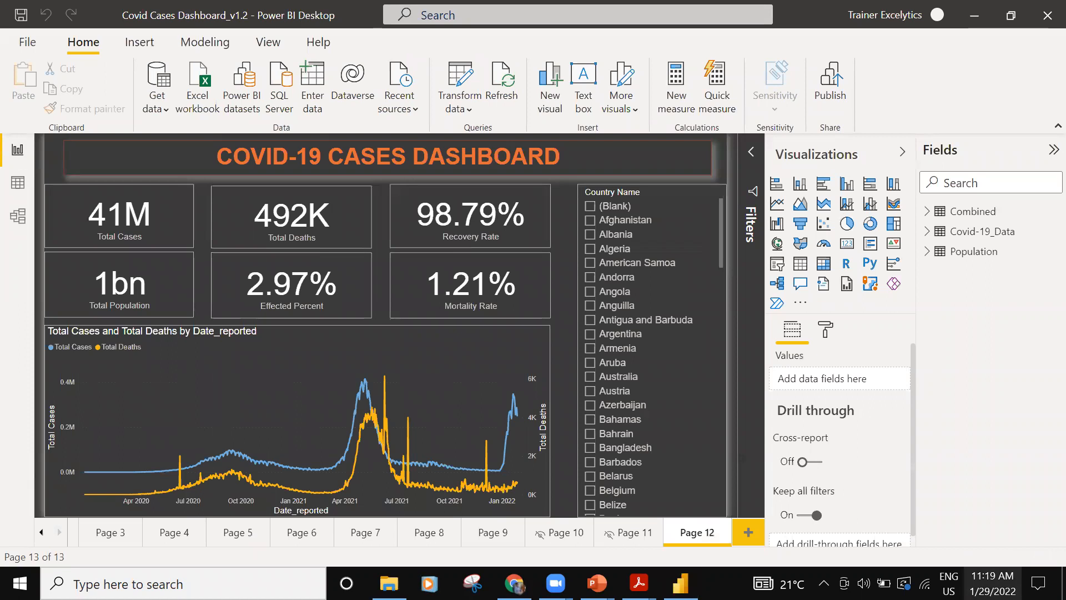
- Check the system calendar for Saturday, February 5 and Wednesday, February 2, and close it
click(993, 583)
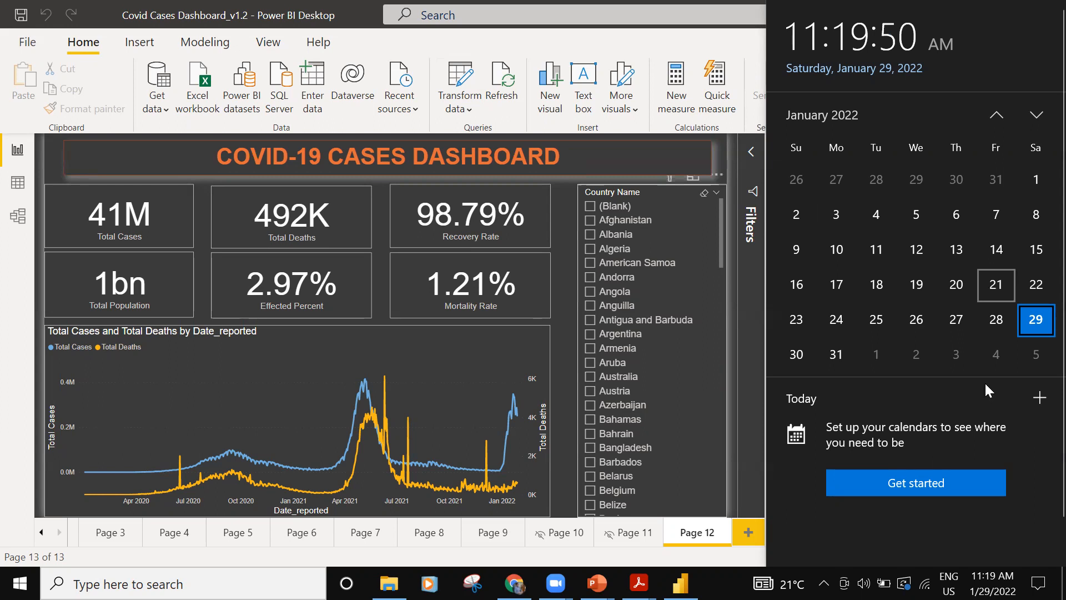
click(1036, 358)
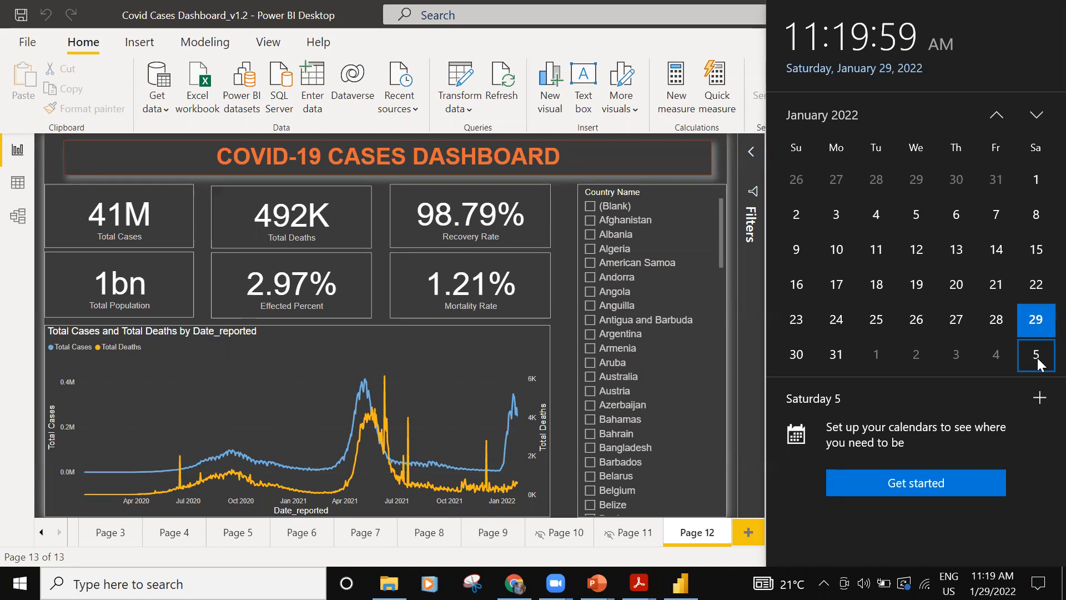
click(913, 362)
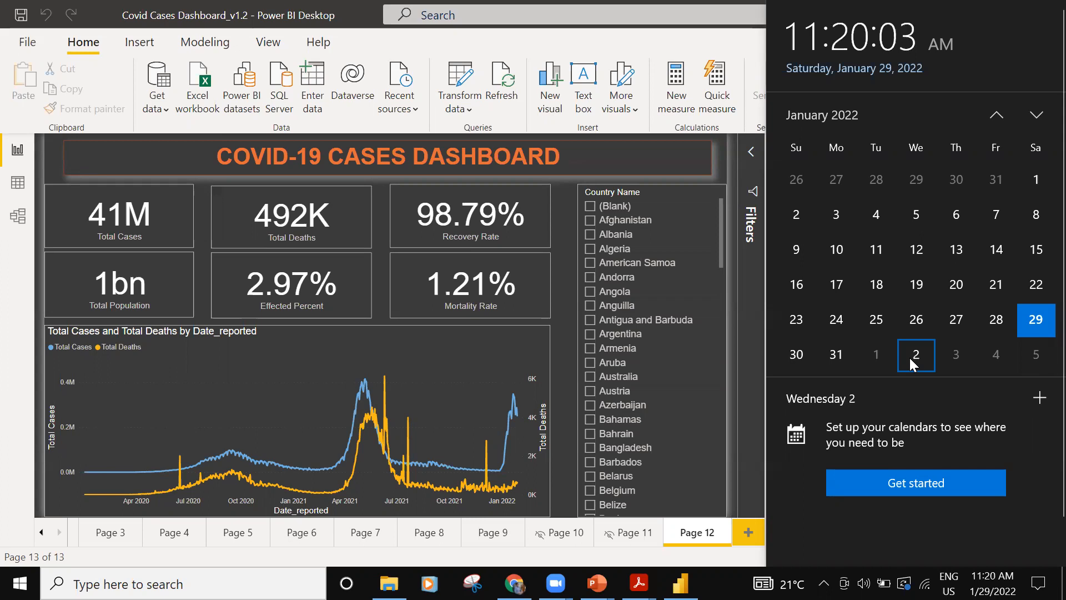
click(1034, 362)
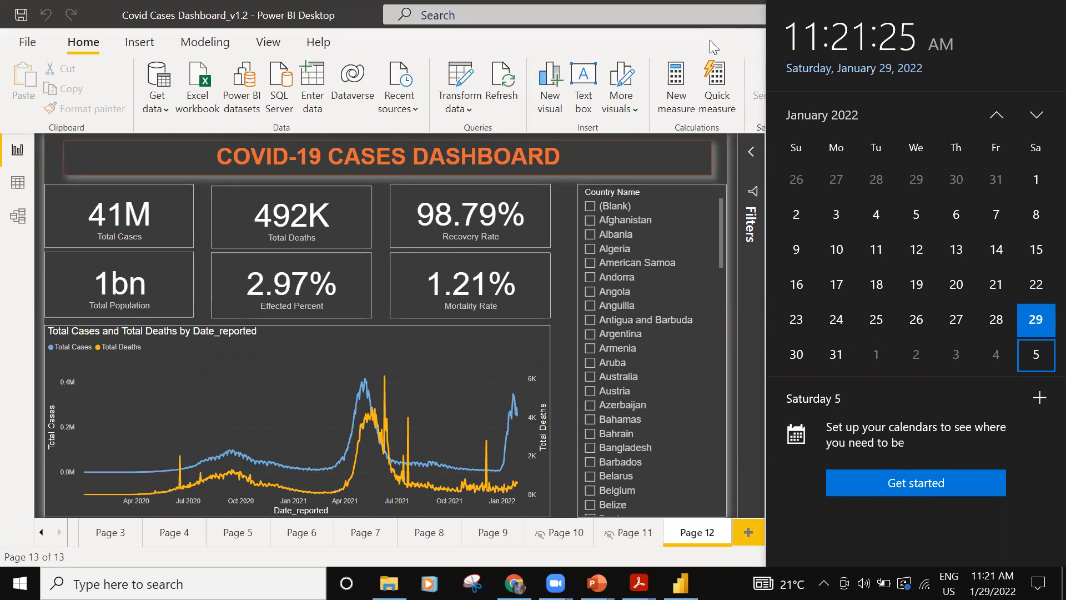
click(709, 40)
- Open Excelytics - Power BI Training Content_v1.1.pdf from the Power BI folder and bring the folder window back in front
click(389, 583)
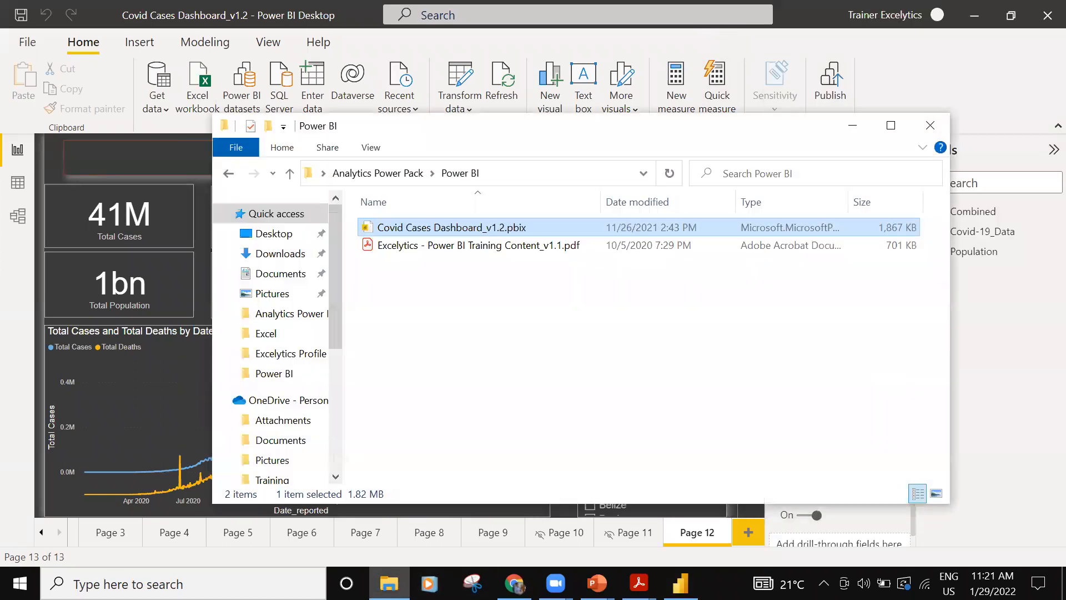
double_click(468, 248)
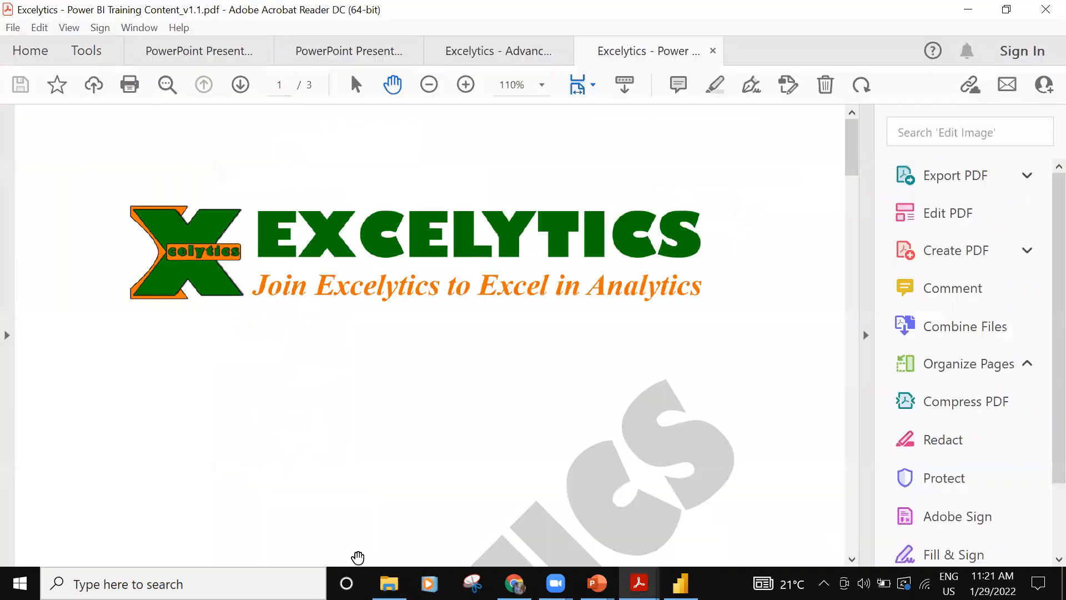
click(389, 583)
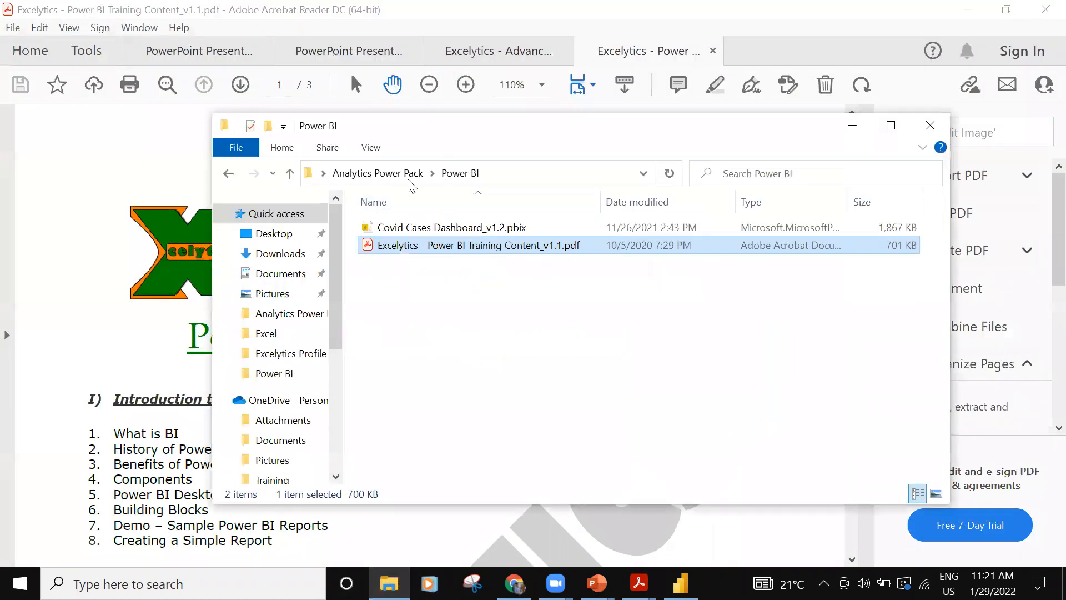
- Open the Excelytics - SQL for Data Analytics & Reporting PDF from the SQL folder of Analytics Power Pack
click(377, 174)
double_click(398, 263)
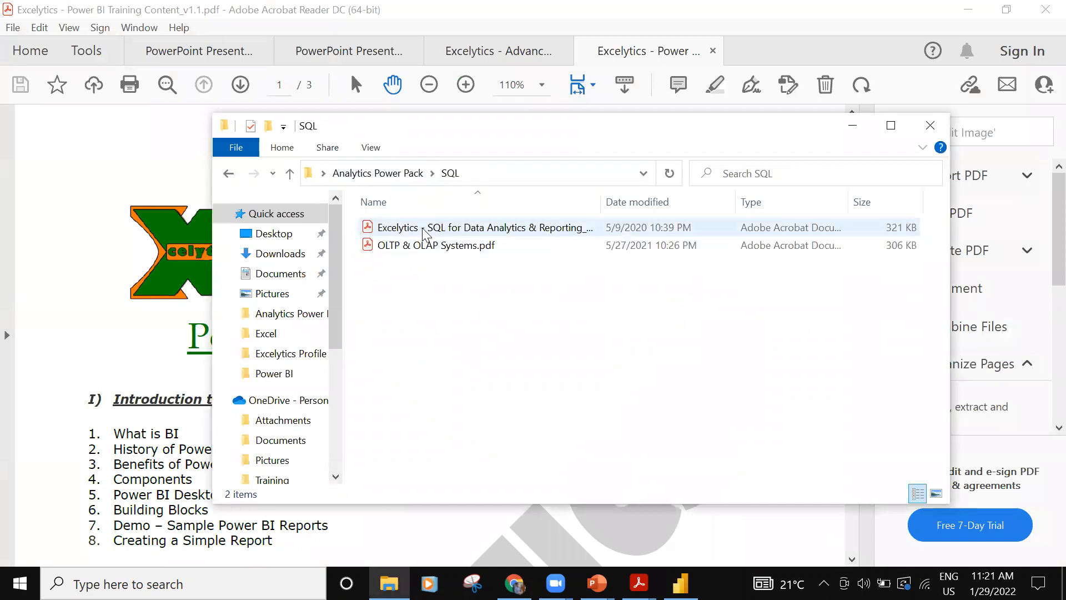
click(424, 234)
double_click(425, 234)
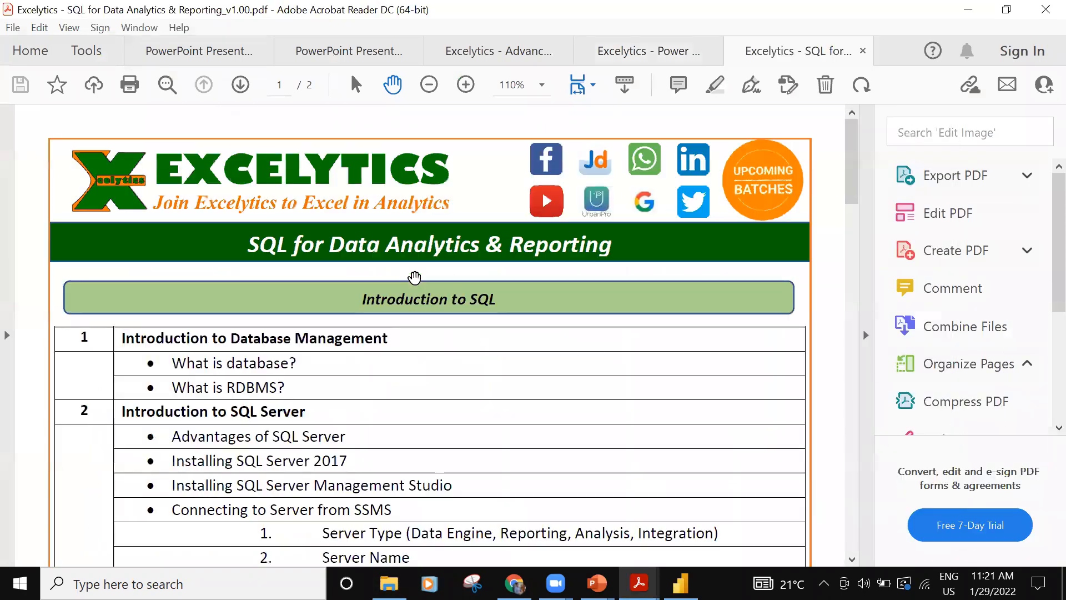
- Read through the SQL course outline from the Introduction to SQL section through Database to the TSQL section
scroll(397, 359, down, 3)
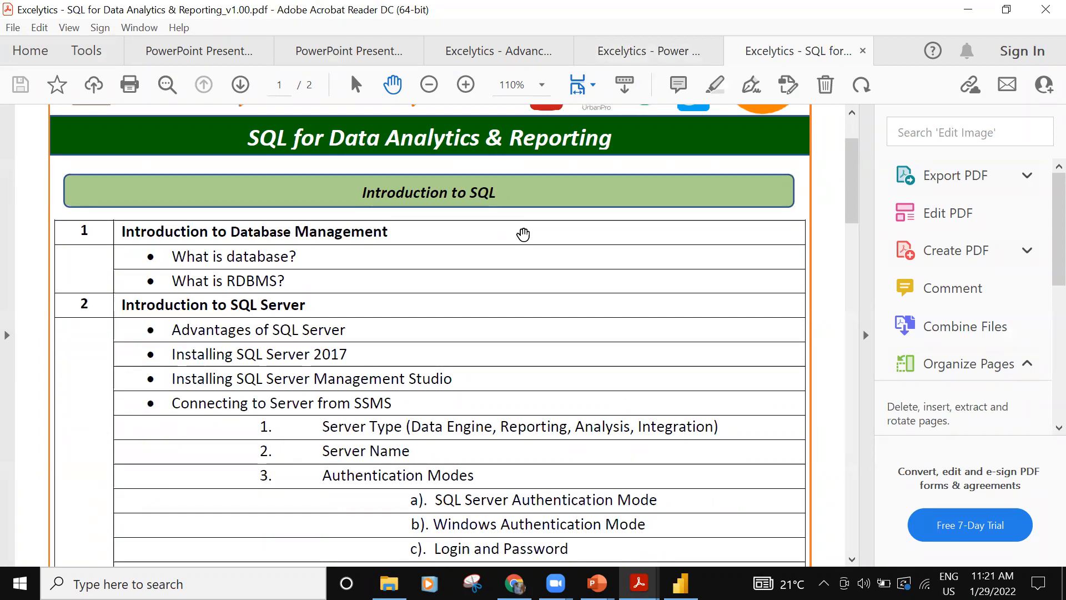
scroll(340, 254, down, 3)
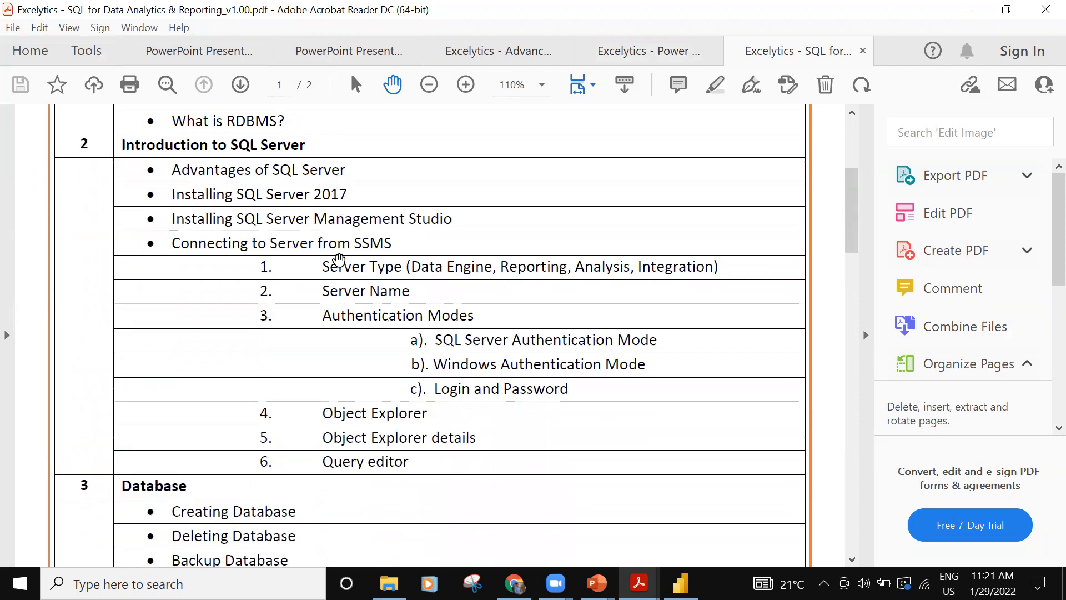
scroll(336, 255, up, 2)
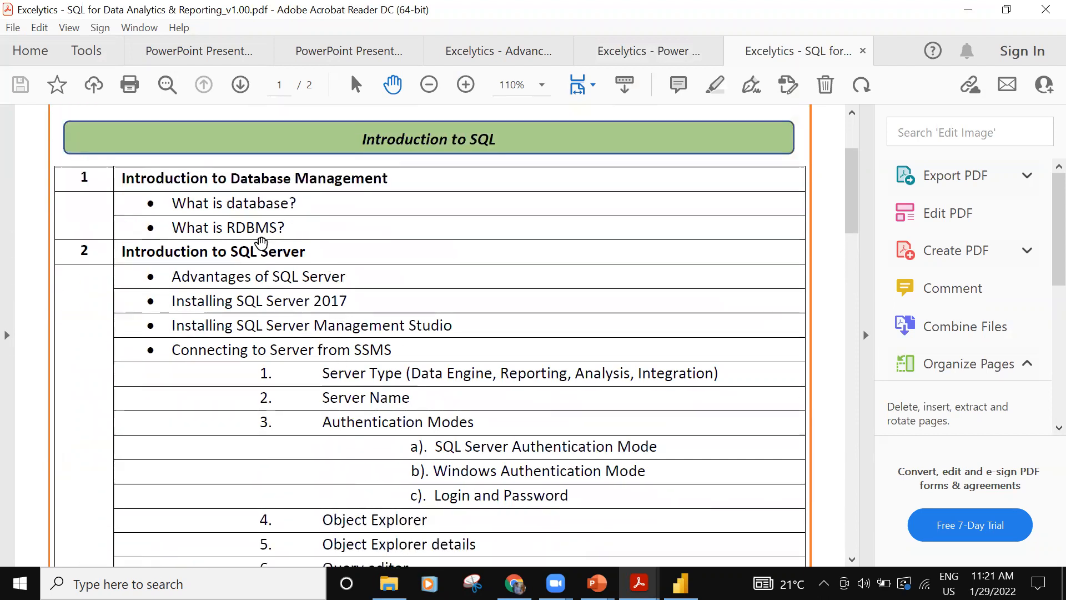
scroll(213, 288, down, 1)
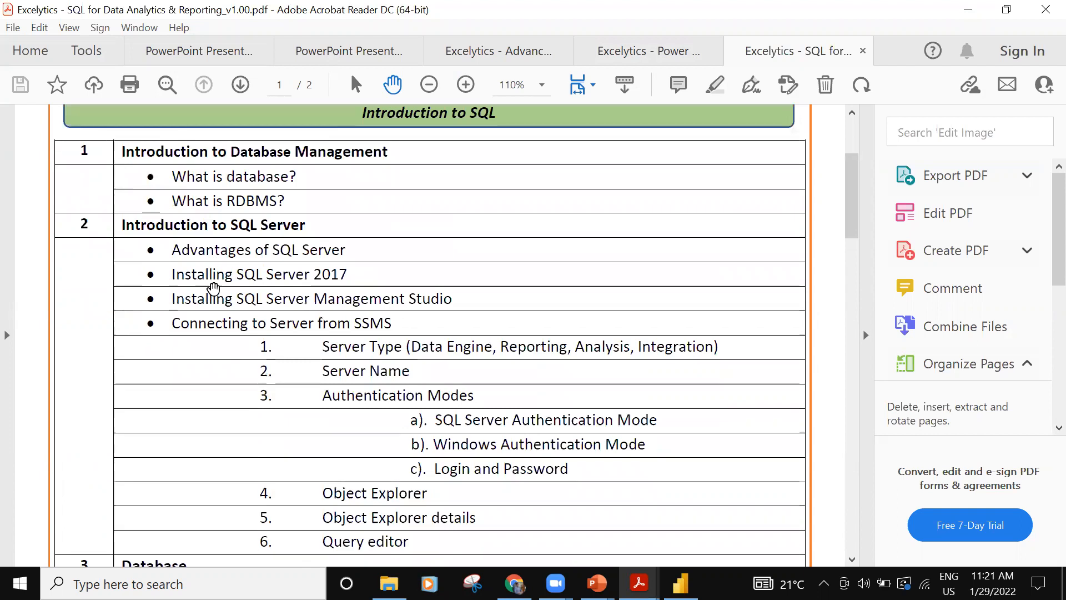
scroll(213, 288, down, 1)
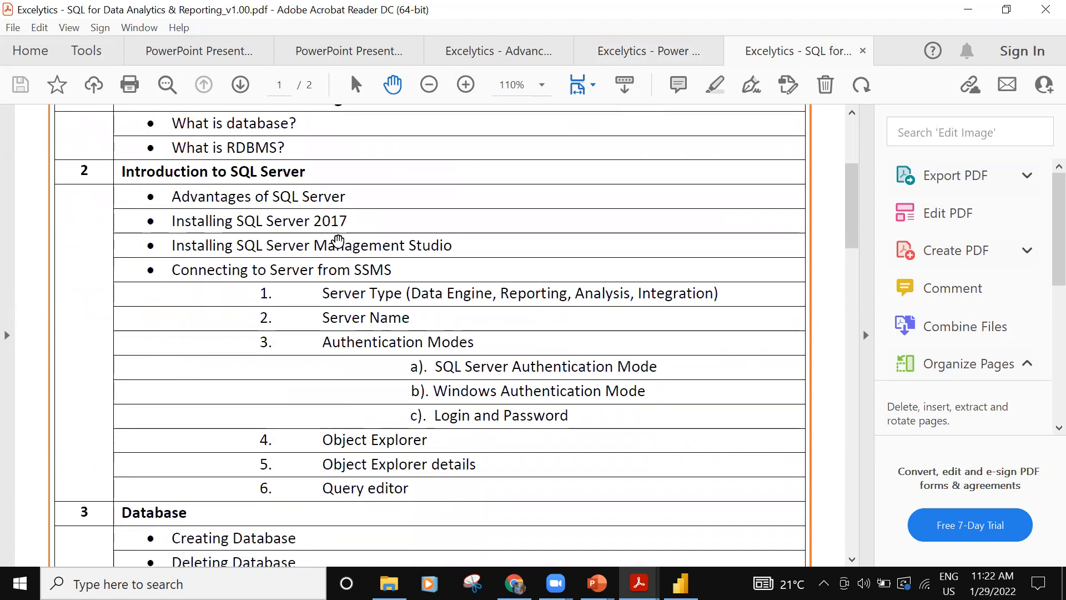
scroll(335, 245, down, 1)
scroll(335, 245, down, 1)
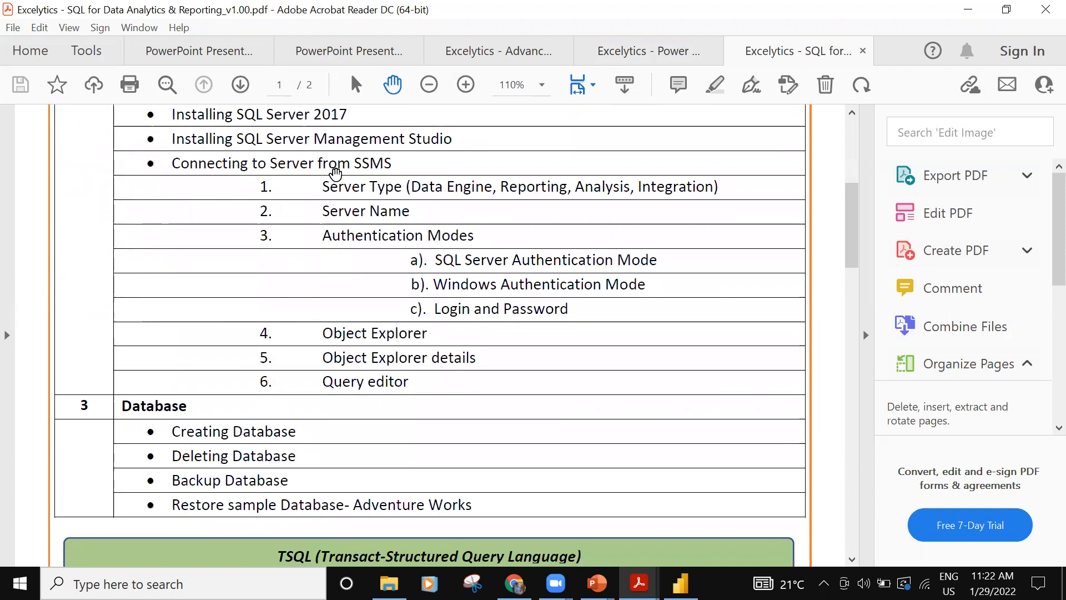
scroll(288, 283, up, 2)
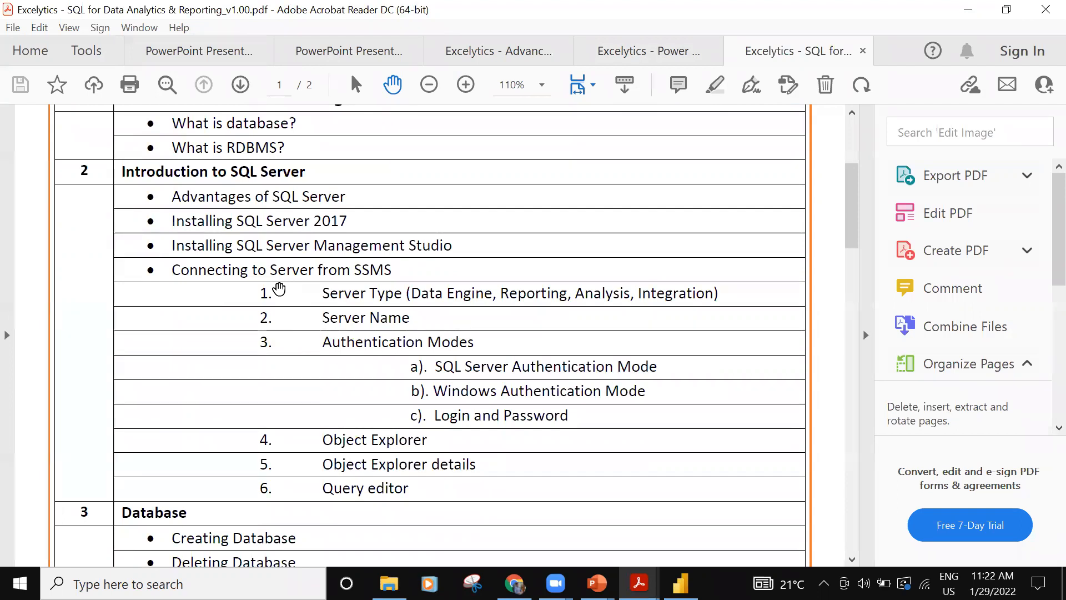
scroll(280, 289, down, 4)
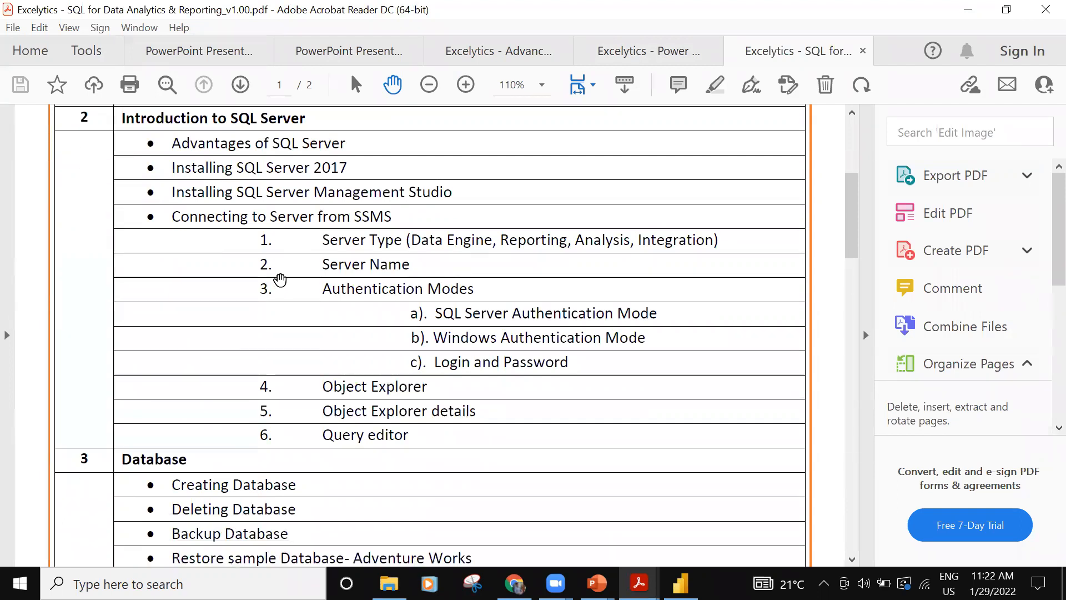
scroll(279, 277, down, 6)
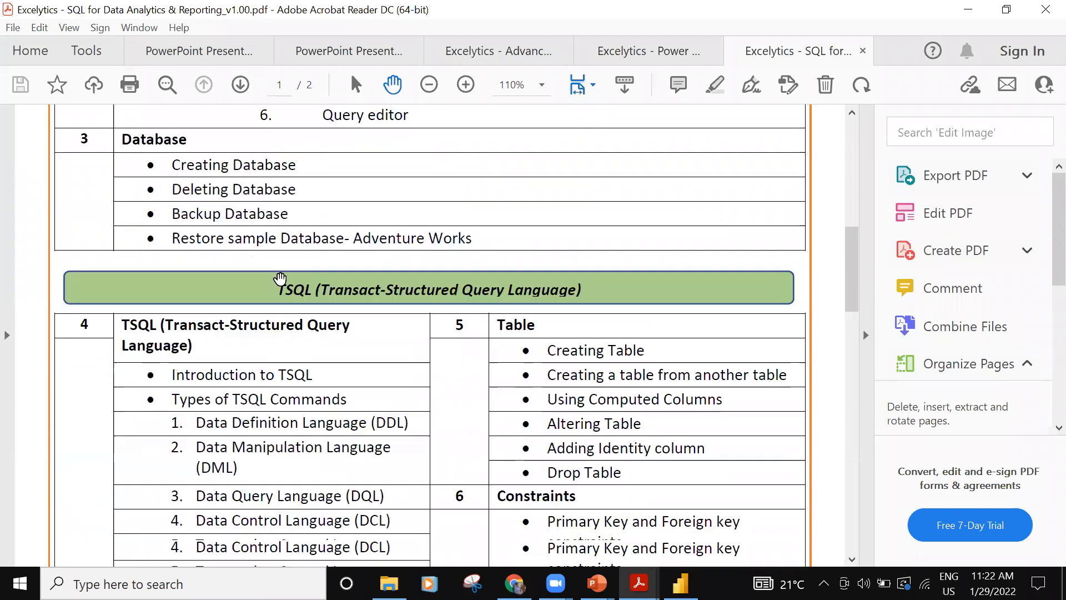
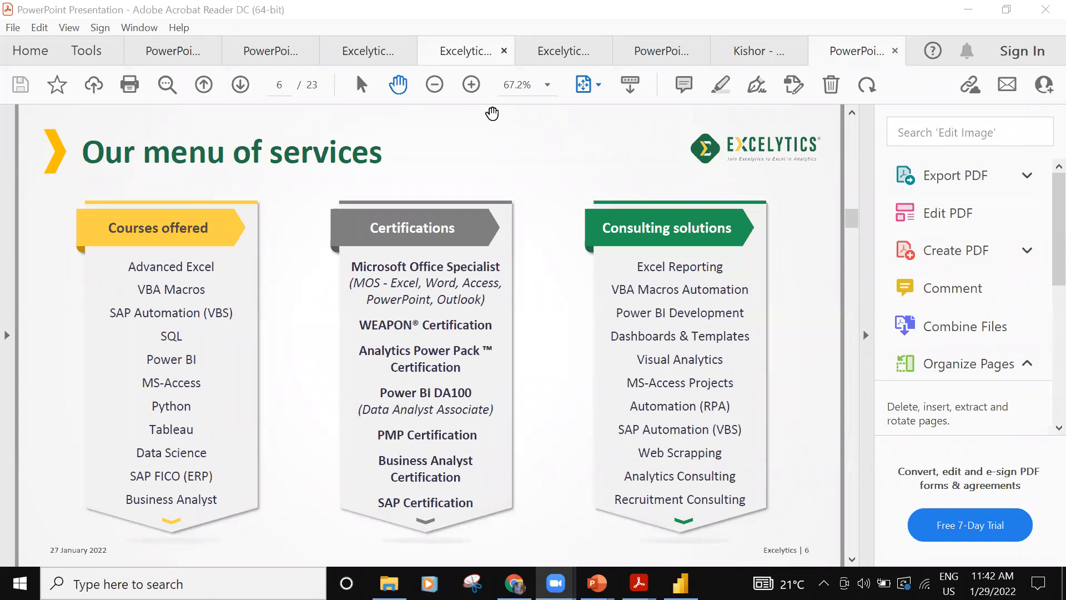
- Switch to the Covid Cases Dashboard in Power BI Desktop and create a new report
click(681, 583)
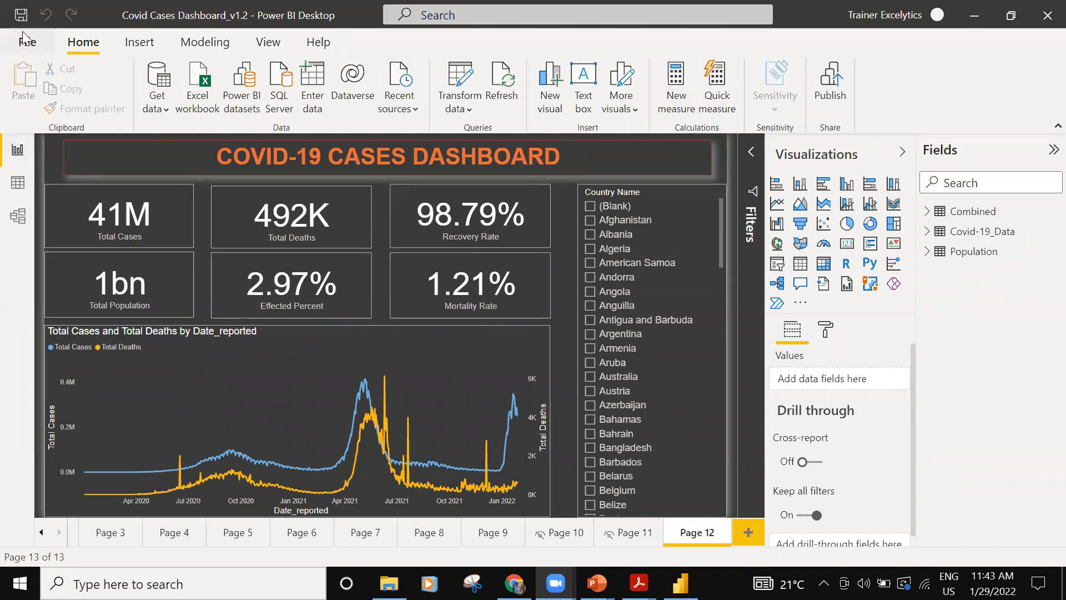
click(29, 49)
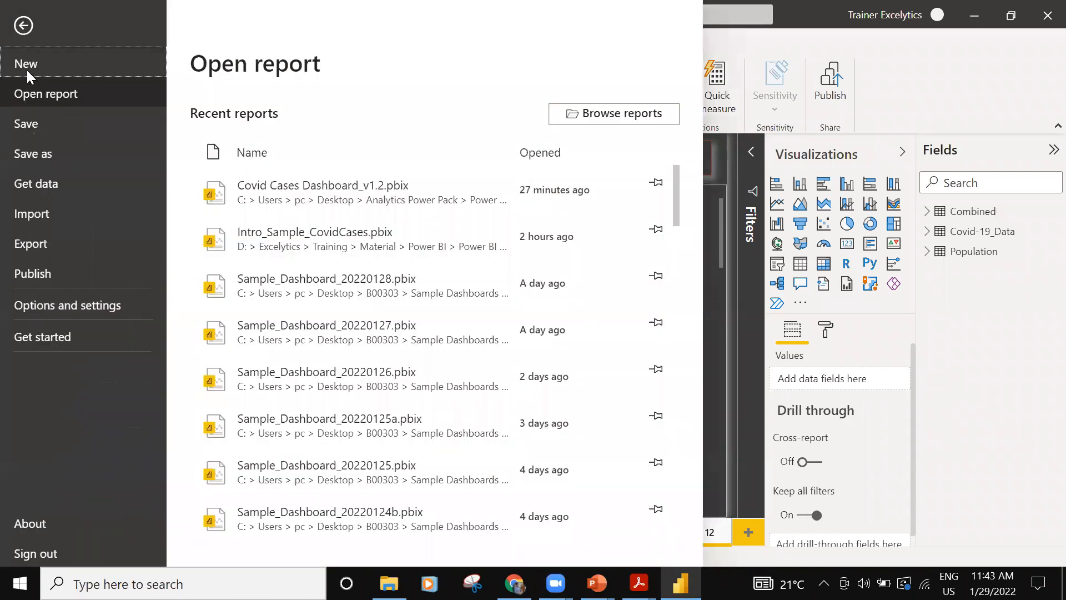
key(Escape)
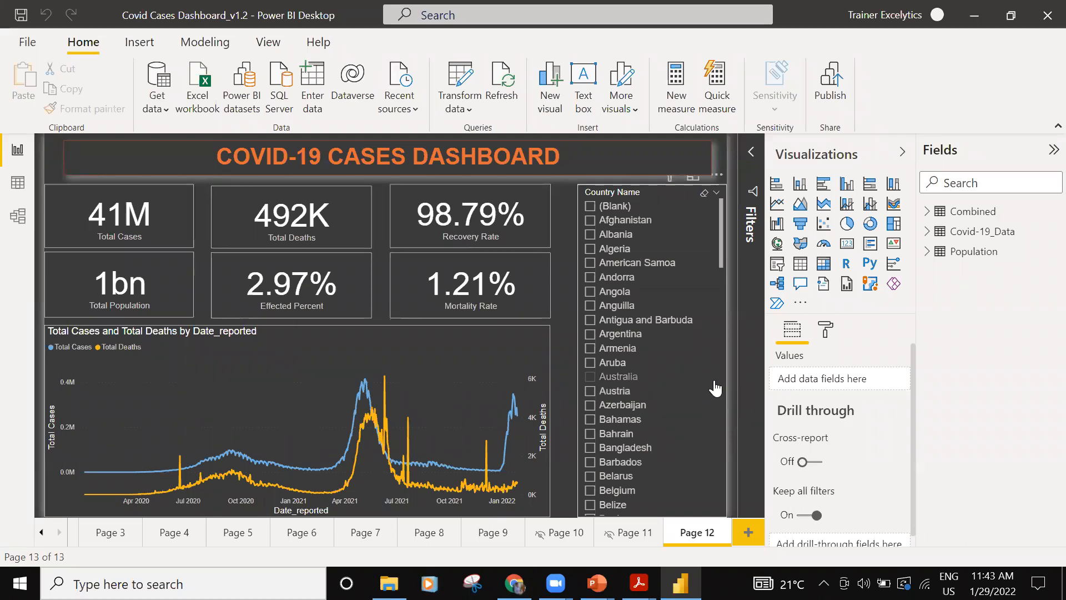
- Open 10_Webpage Data URL.txt from the Data Sources folder inside B00303 on the Desktop
click(389, 583)
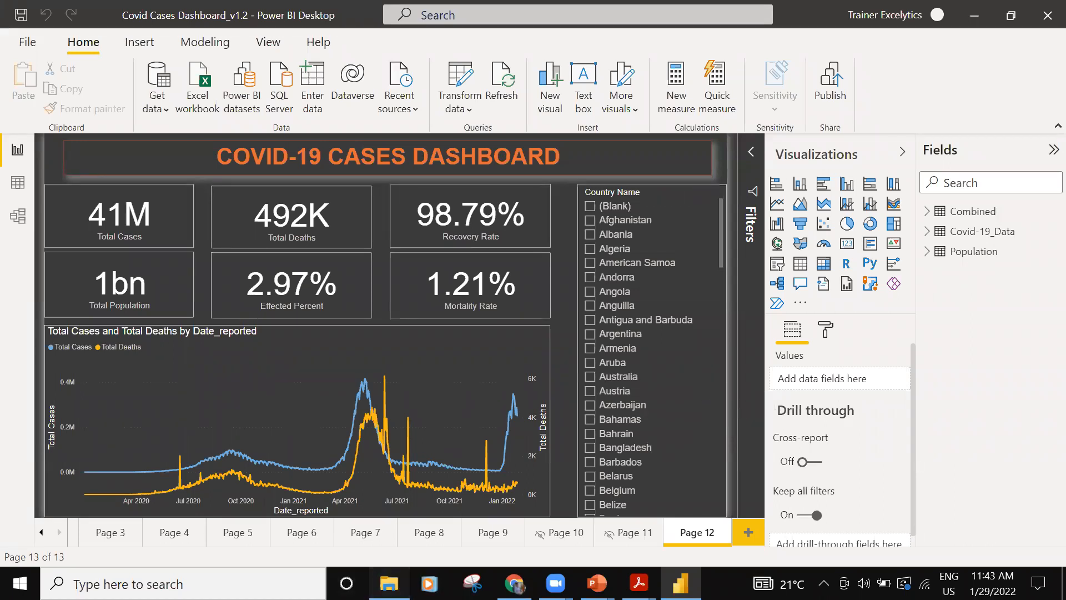
click(451, 466)
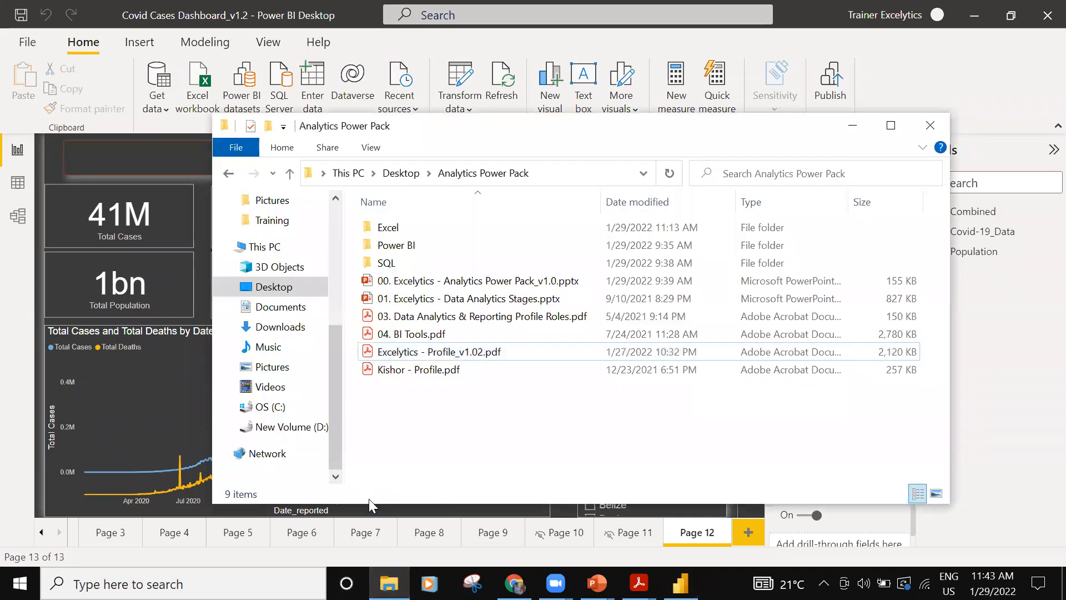
click(267, 290)
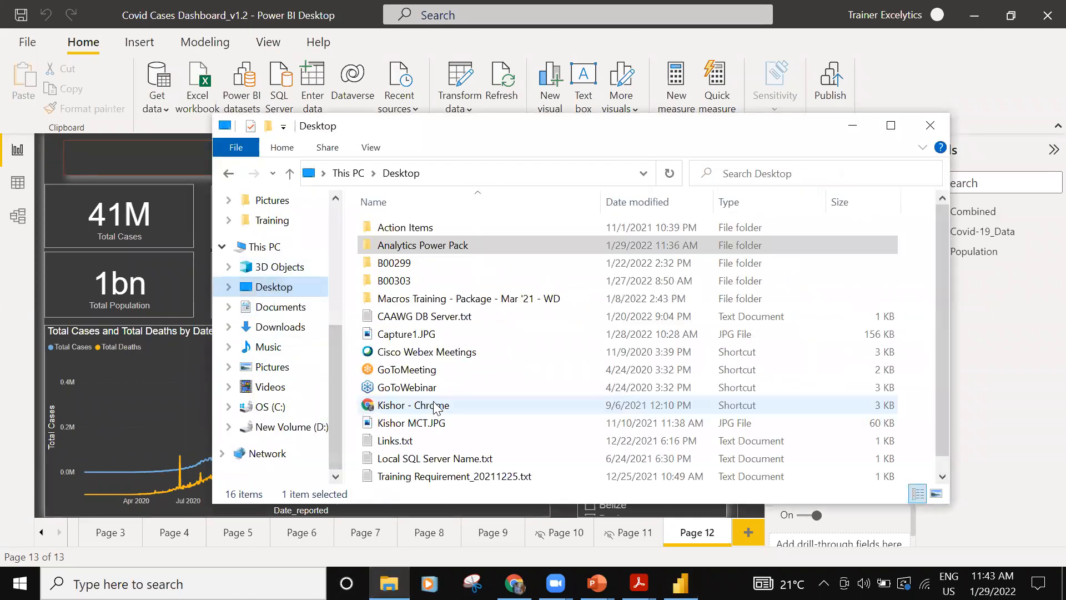
double_click(416, 281)
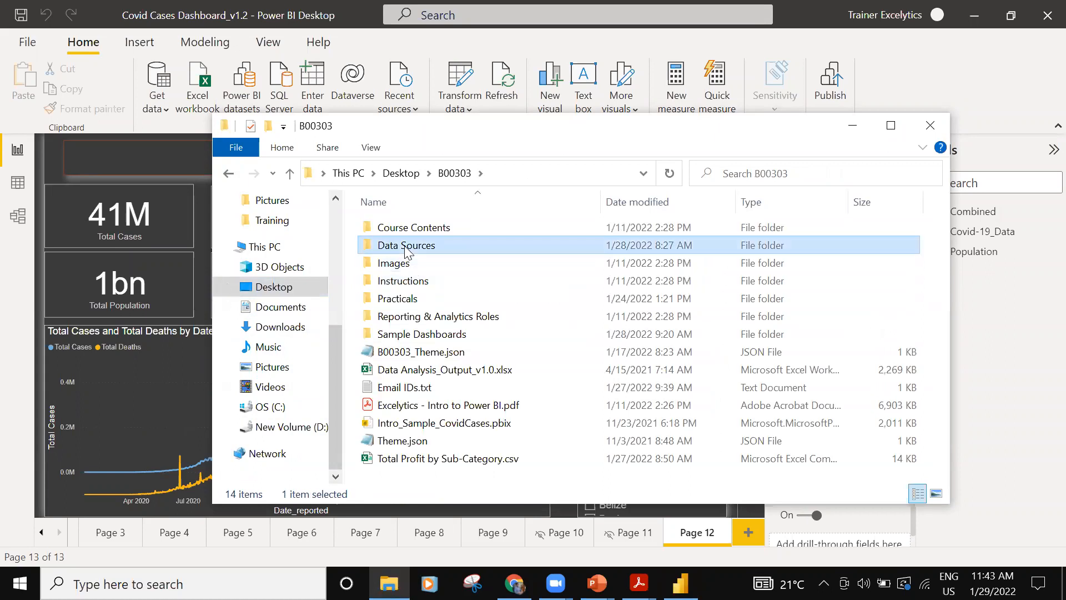
double_click(405, 245)
scroll(437, 483, down, 1)
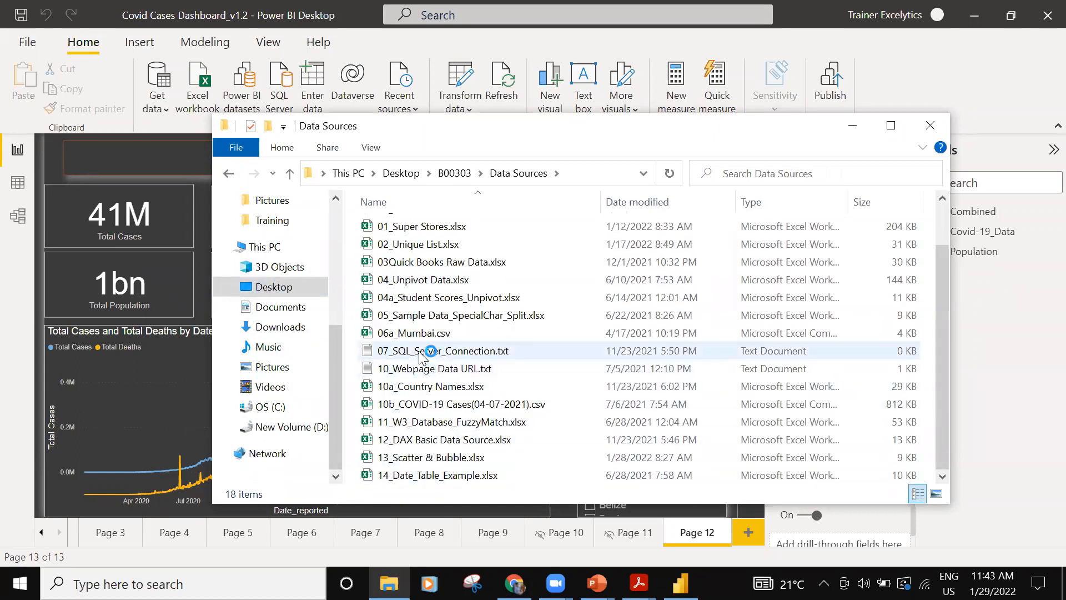
click(425, 369)
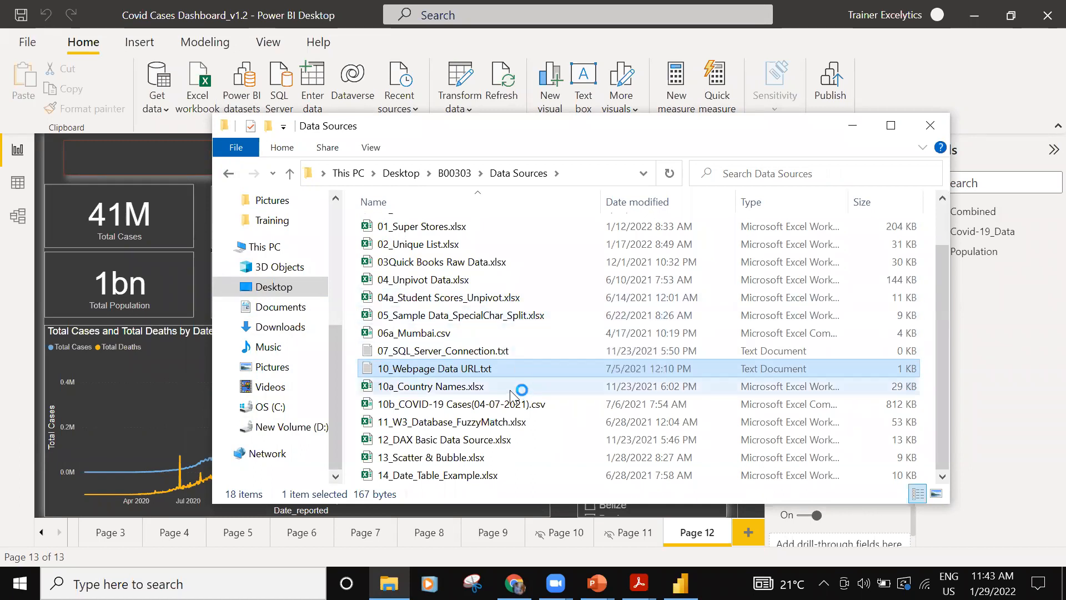
drag(502, 216, 136, 206)
key(ctrl+c)
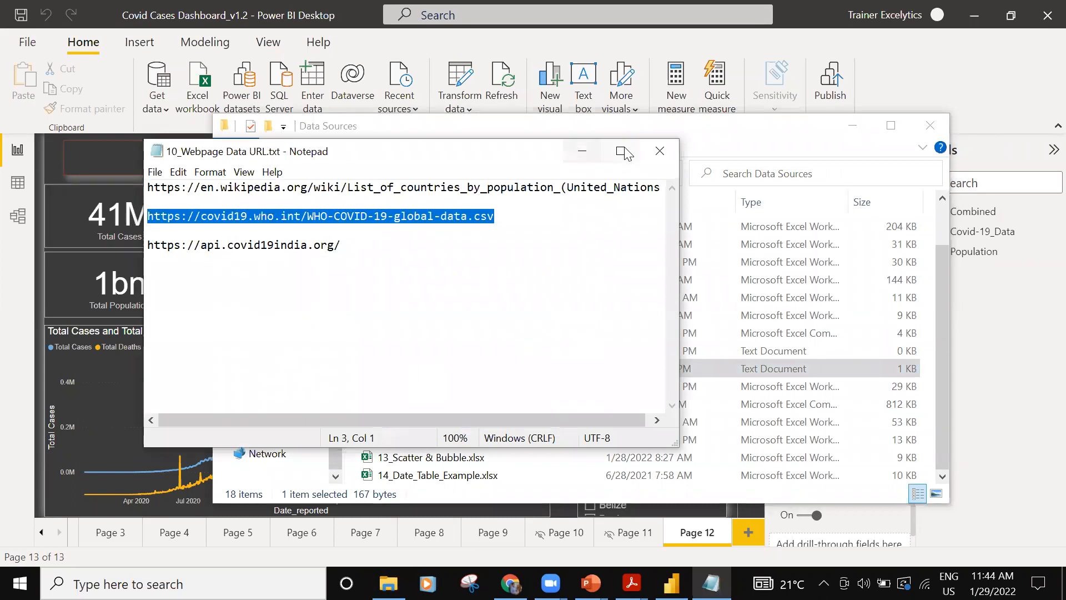
click(582, 151)
click(852, 125)
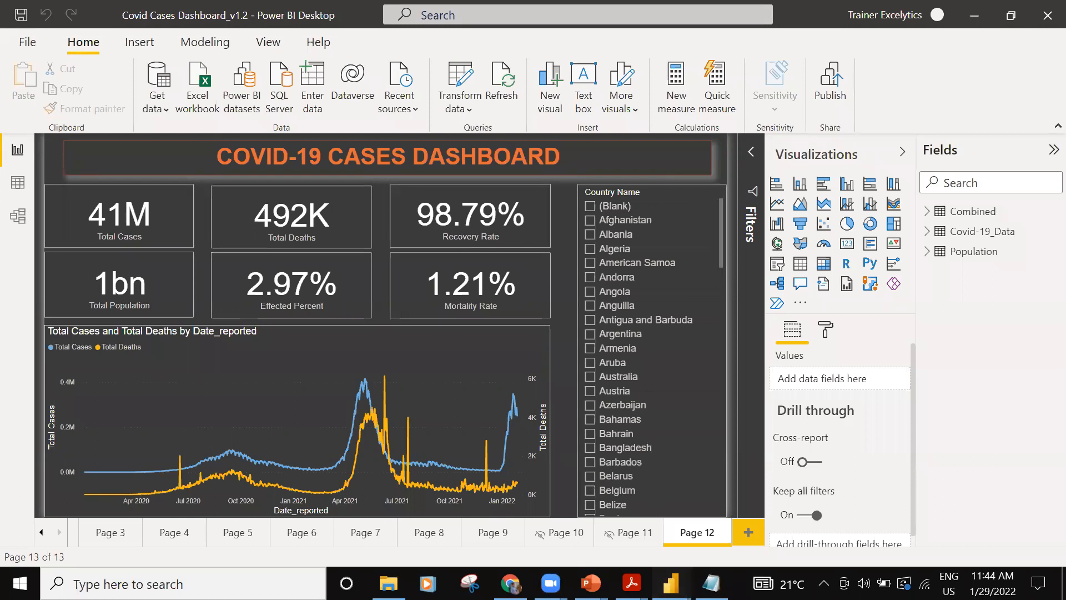
- In the untitled Power BI report, start a data import with the Web connector from the Other category
mouse_move(670, 583)
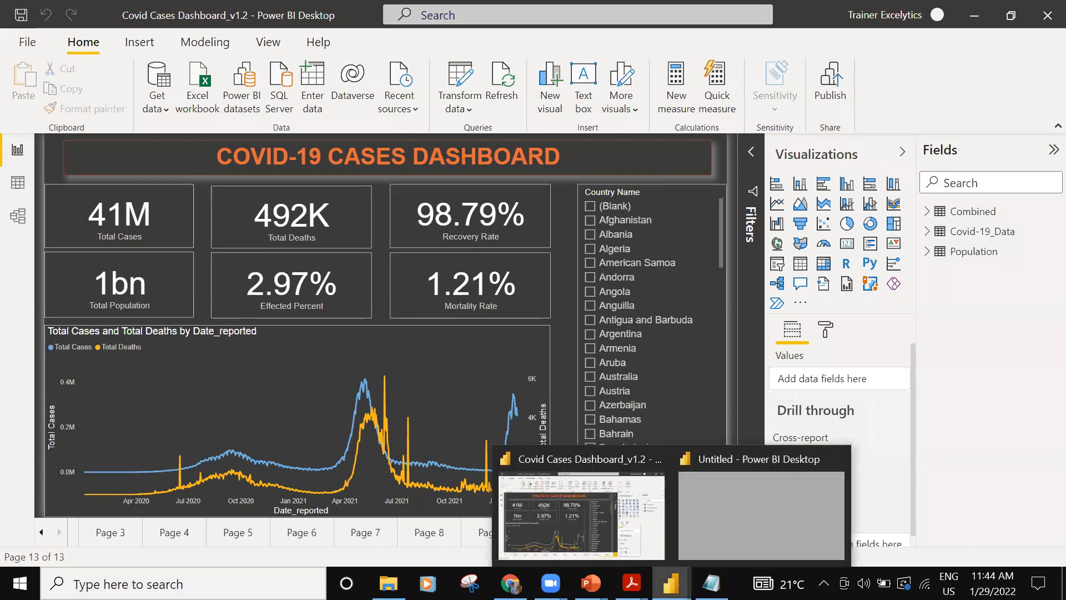
click(714, 517)
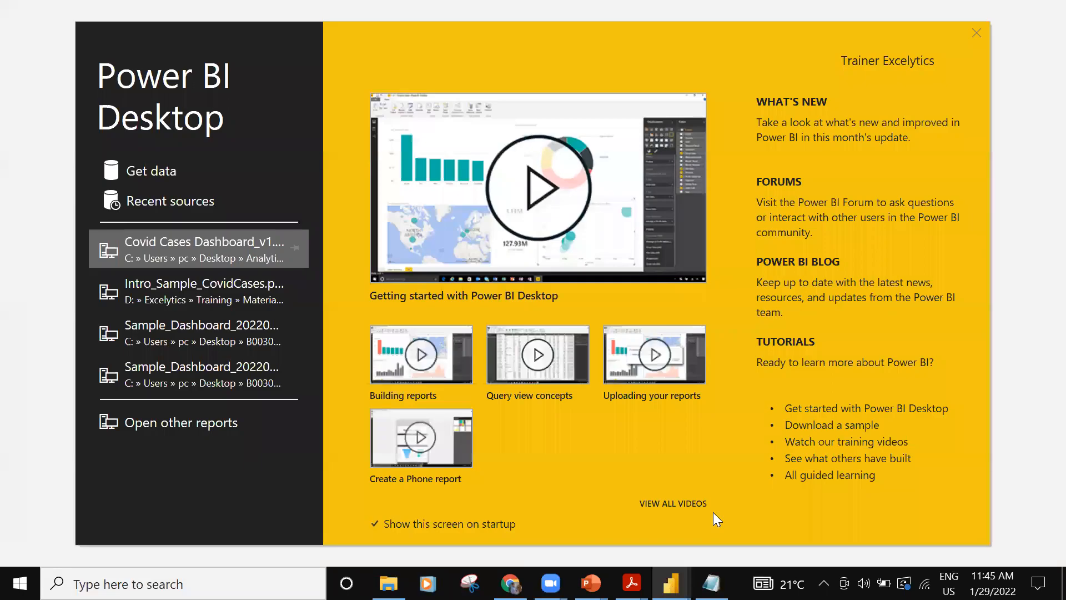
click(149, 172)
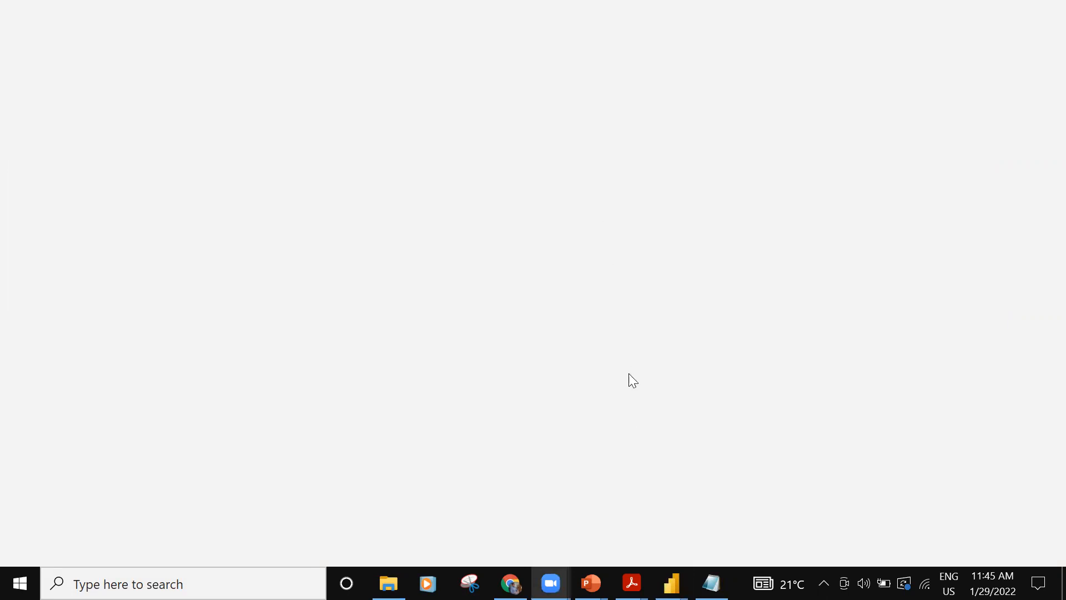
click(711, 583)
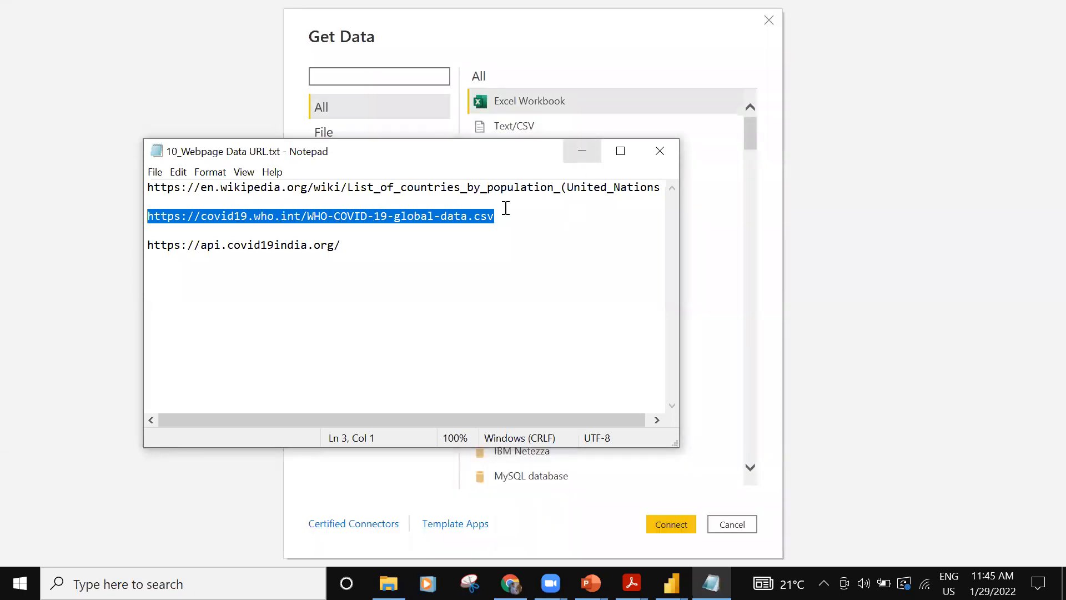
click(575, 149)
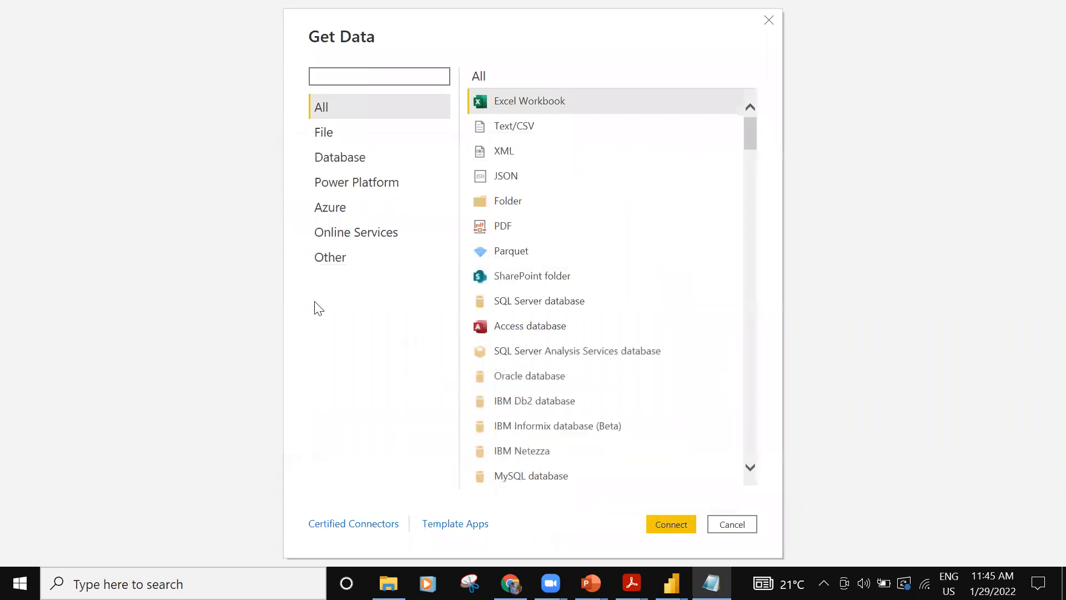
click(325, 261)
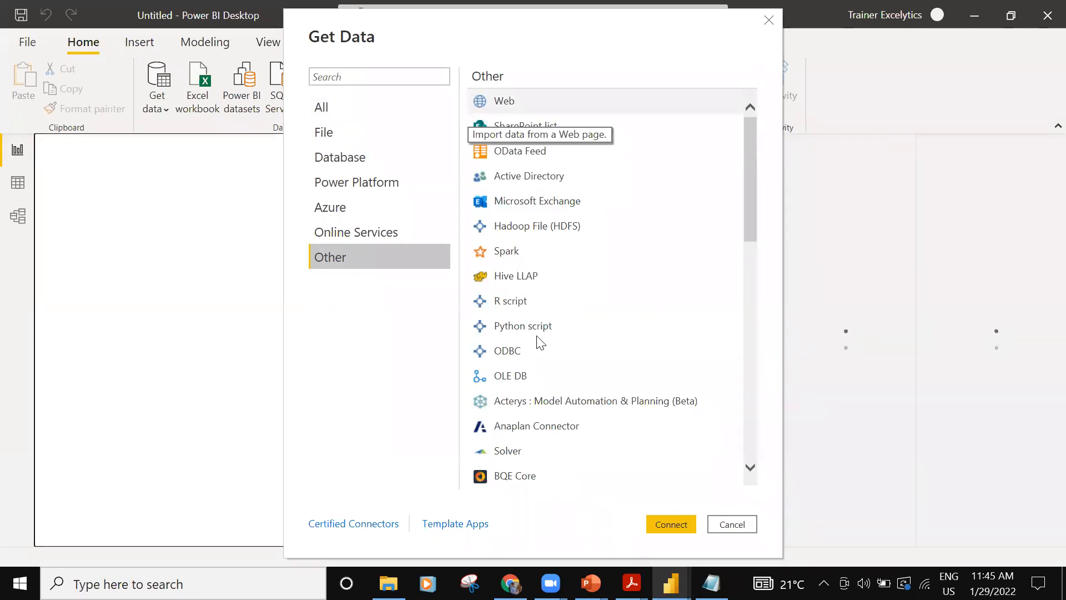
click(503, 104)
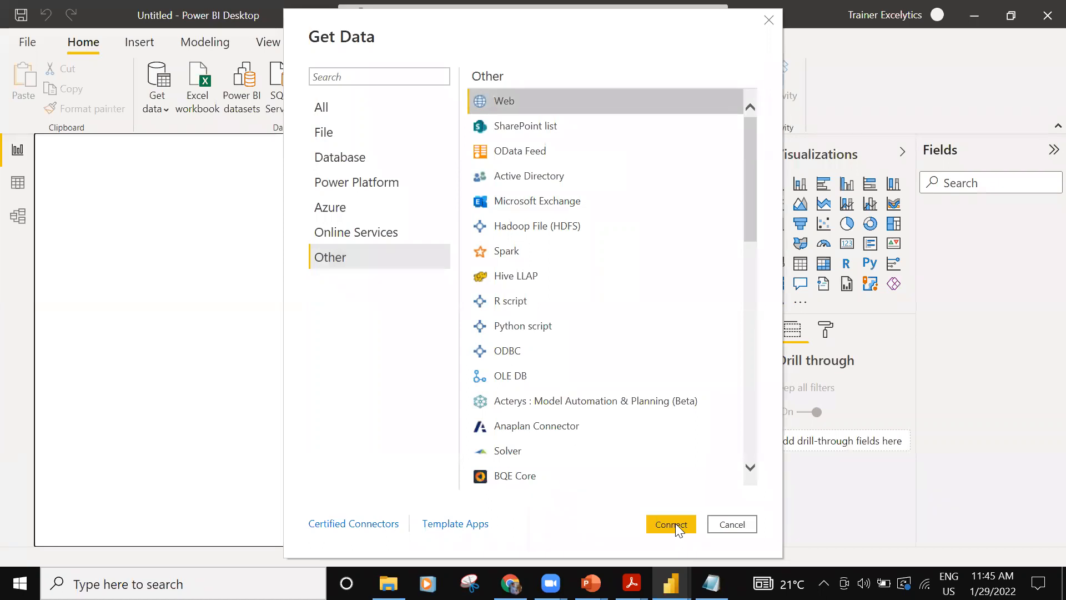
click(673, 524)
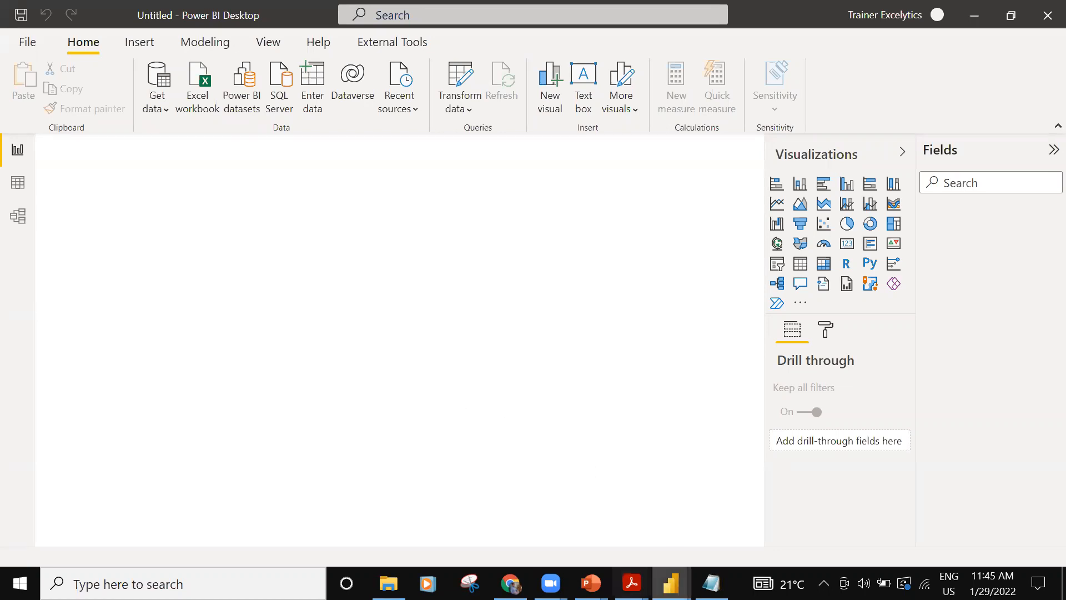
mouse_move(671, 583)
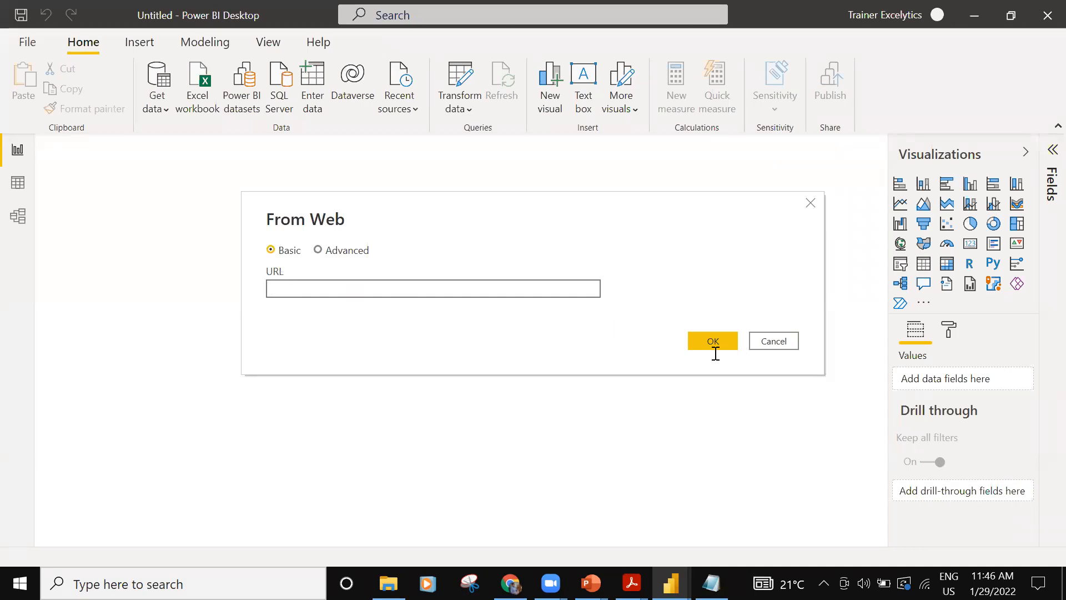
key(ctrl+v)
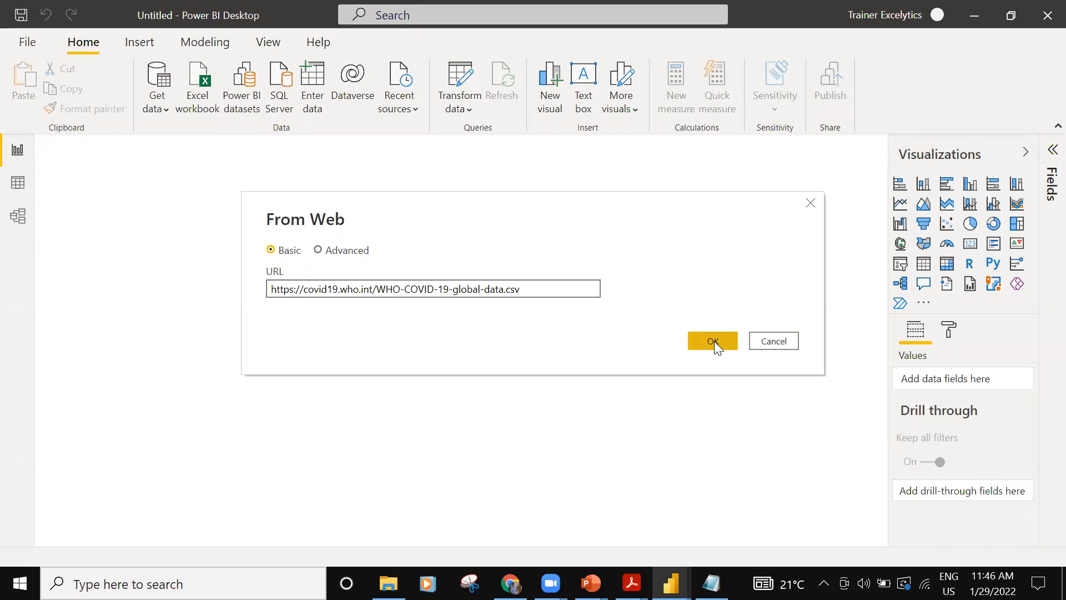
click(710, 339)
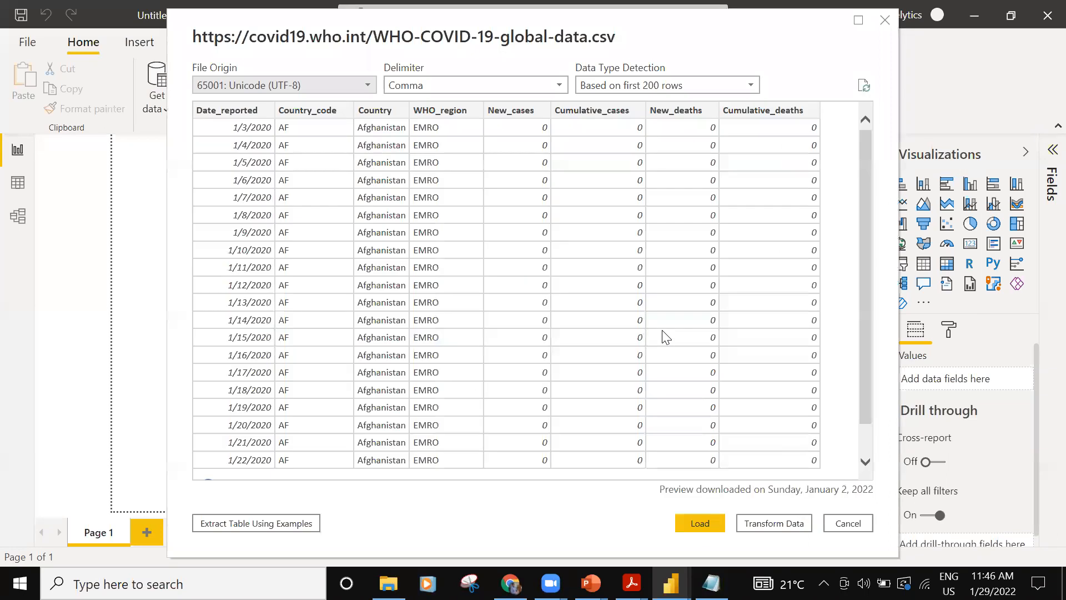
click(701, 523)
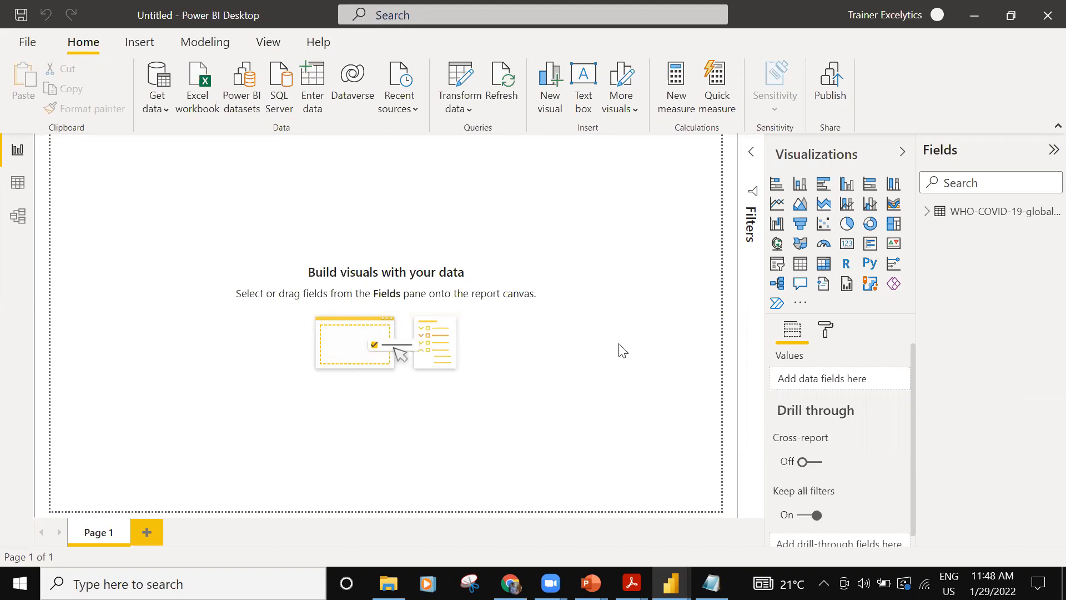
click(25, 38)
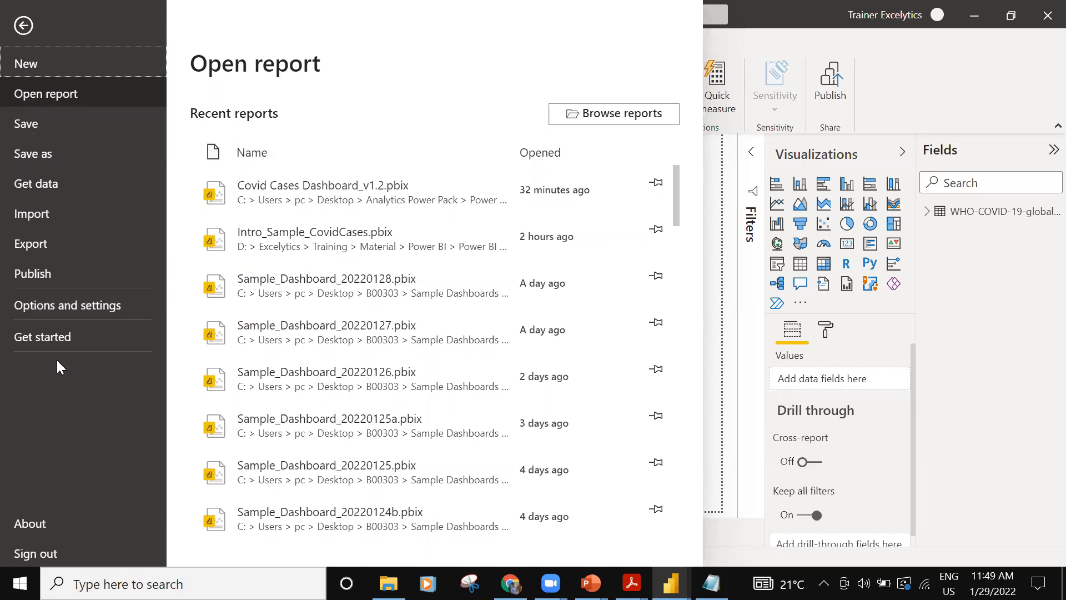
click(30, 63)
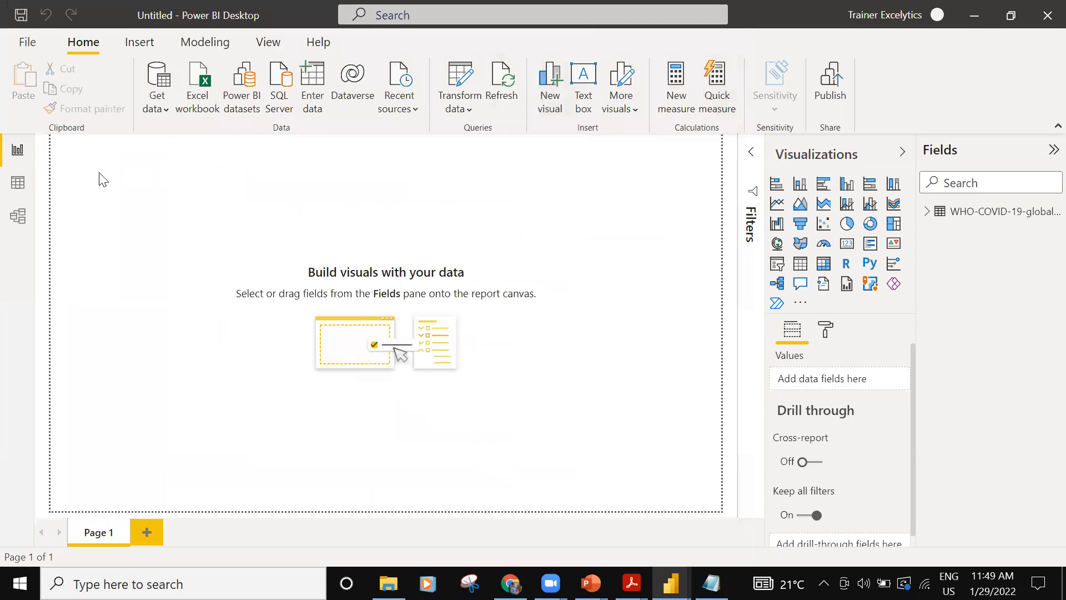
- Expand the WHO-COVID-19-global-data table's fields, then insert a map visual and widen it to the edge of the report page
click(926, 211)
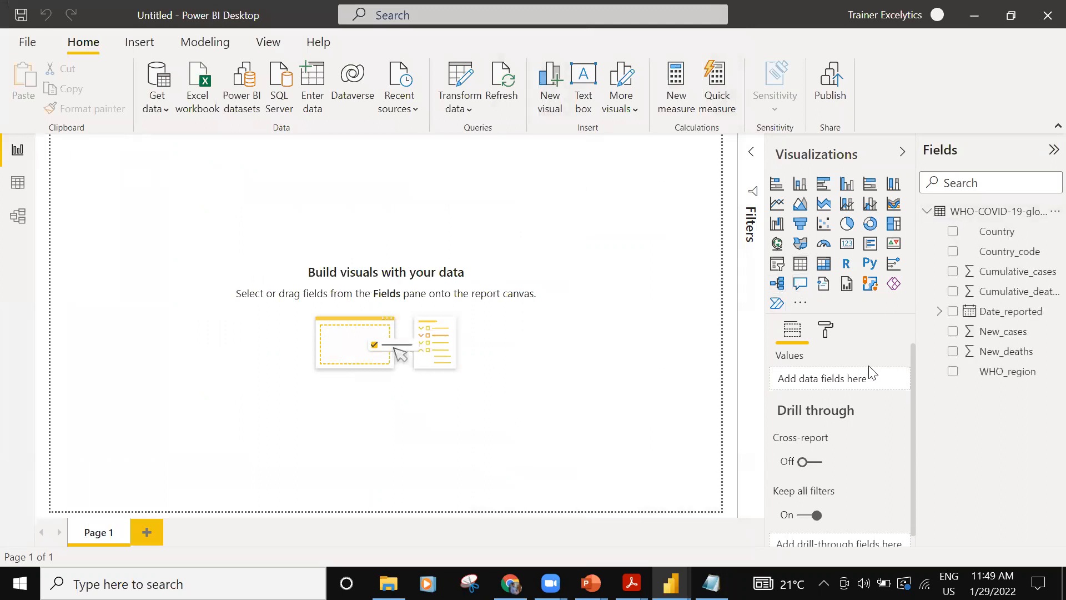
click(778, 244)
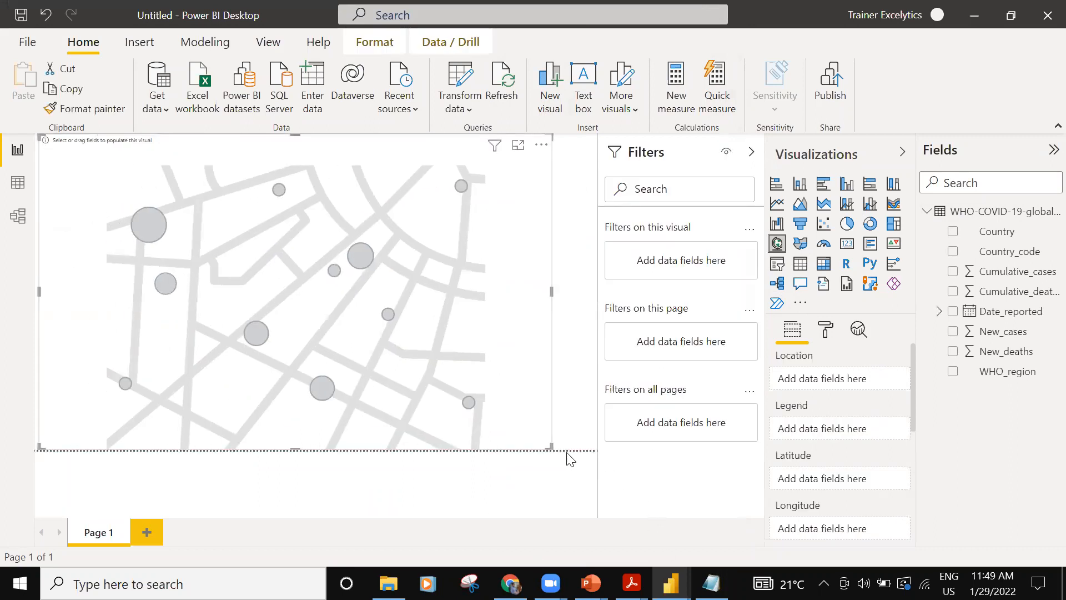
drag(549, 445, 612, 462)
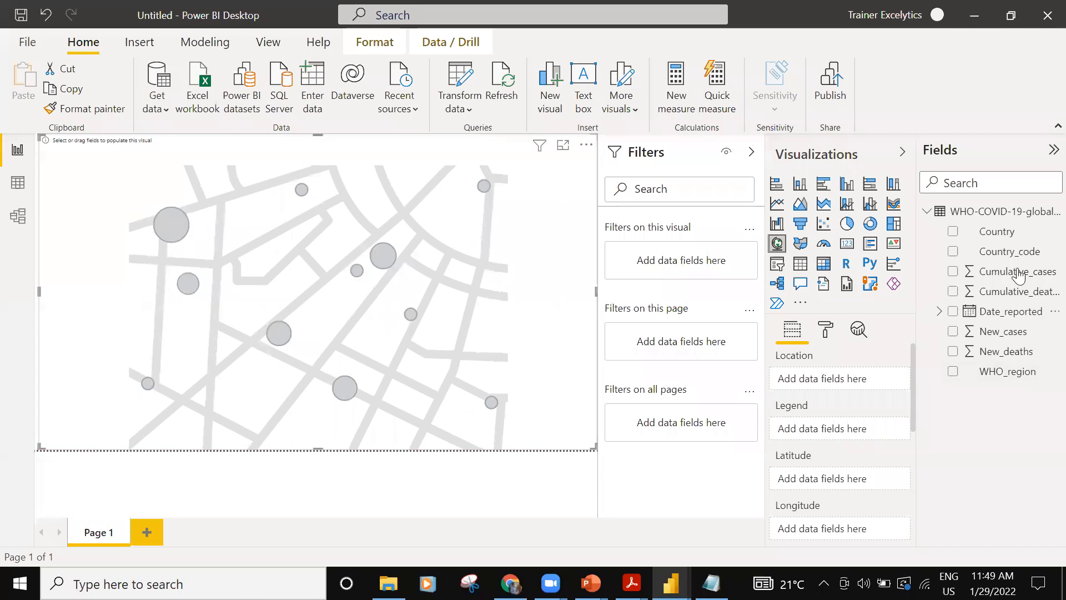
- Plot New_cases by Country on the map and use WHO_region as its legend
click(953, 332)
click(952, 231)
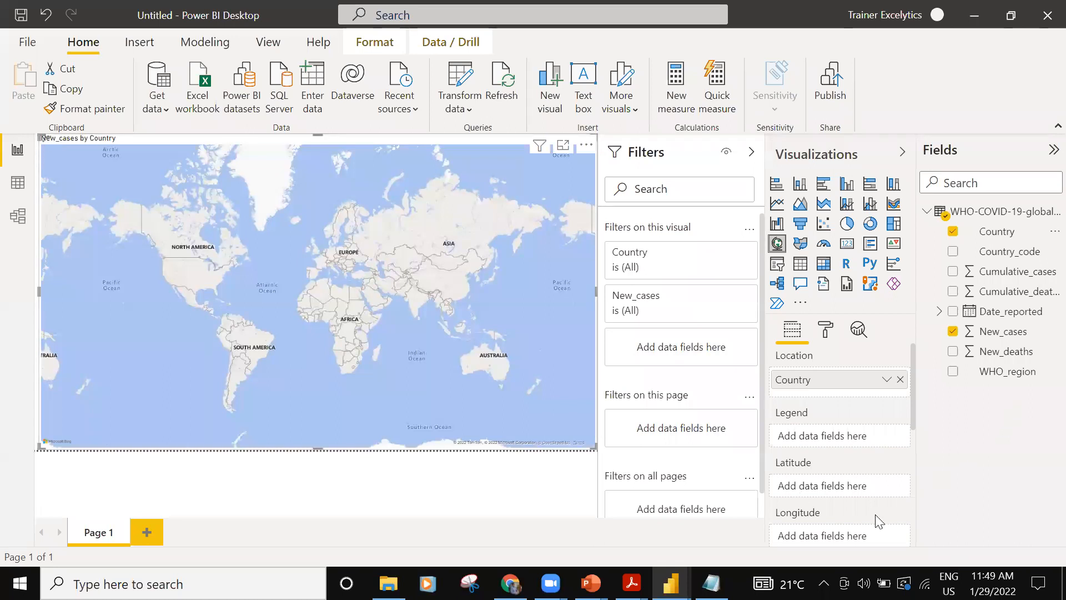
scroll(828, 516, down, 2)
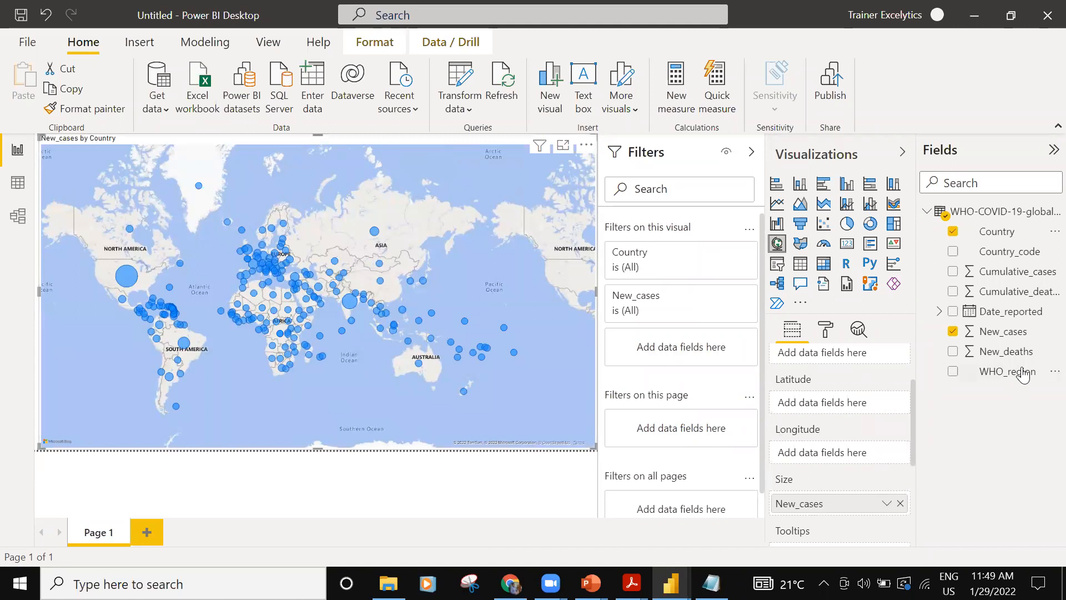
scroll(810, 471, up, 2)
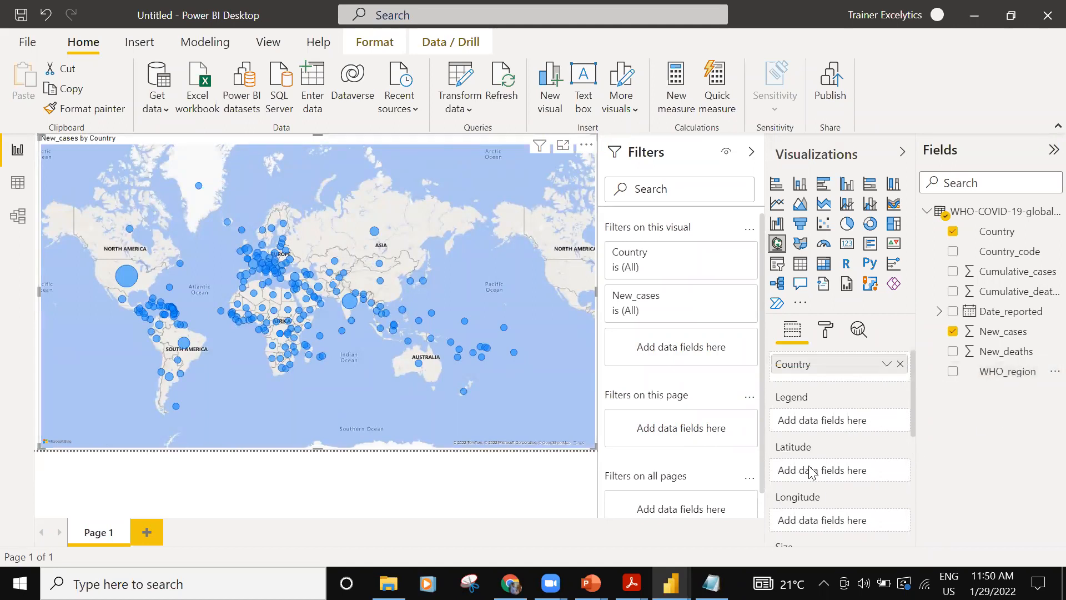
drag(1002, 371, 807, 477)
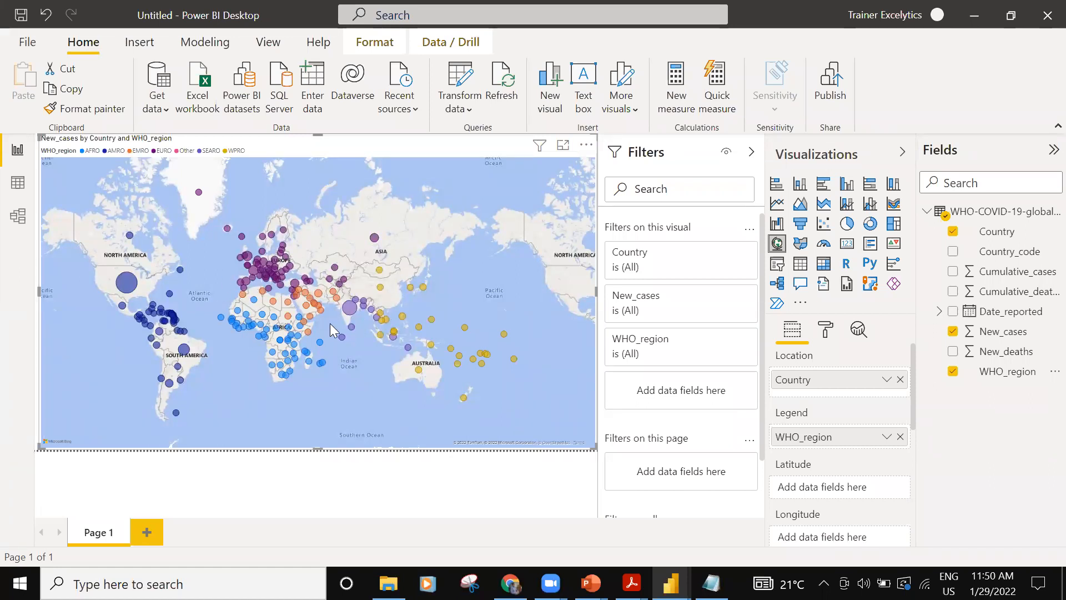
- Examine the Country, WHO_region and New_cases details of India's bubble on the map
scroll(330, 323, up, 2)
scroll(389, 300, up, 3)
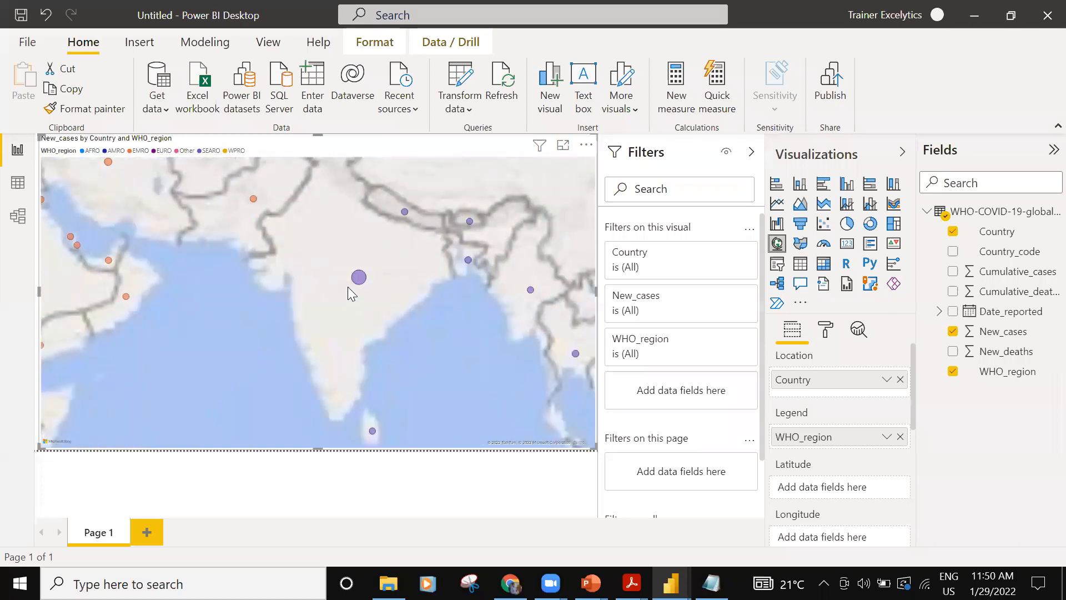
mouse_move(356, 285)
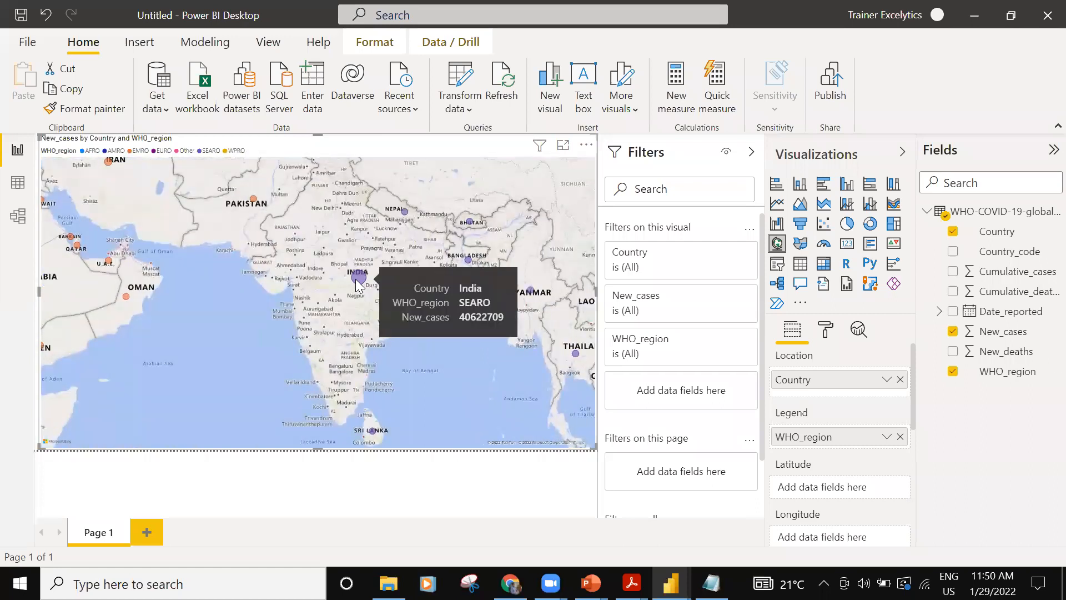
scroll(357, 285, down, 5)
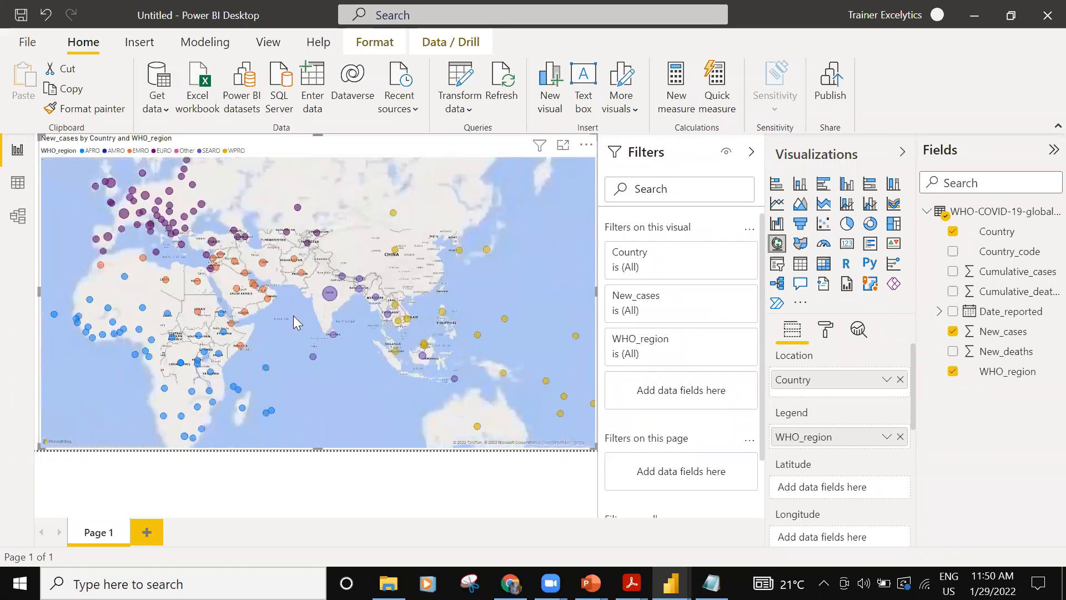
- Add a second report page and insert a line chart, moved to the page's upper-left corner and enlarged to the full page height
drag(221, 318, 304, 317)
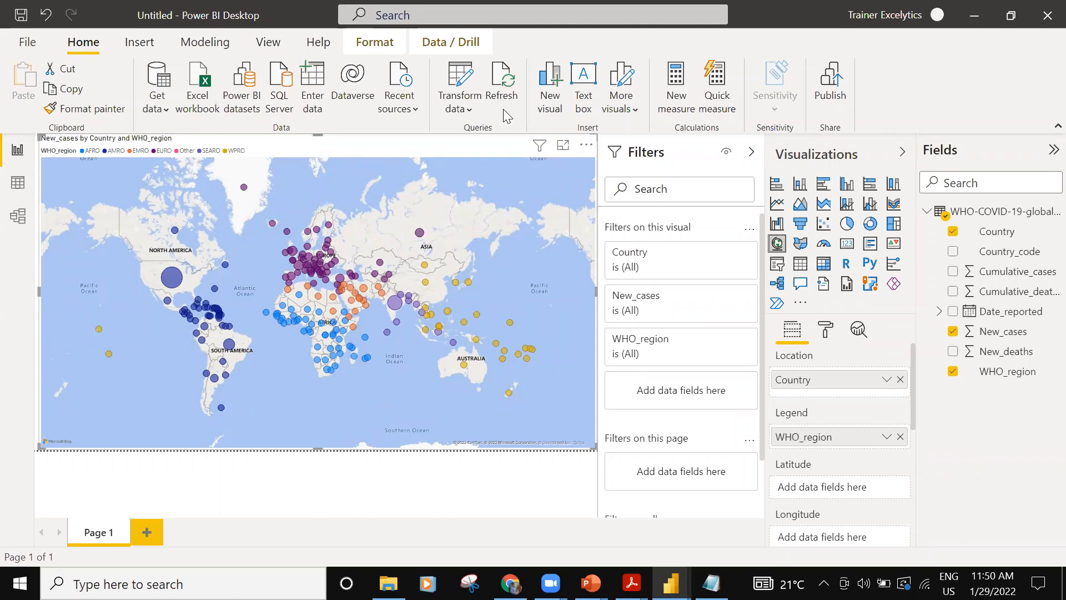
mouse_move(311, 273)
click(149, 532)
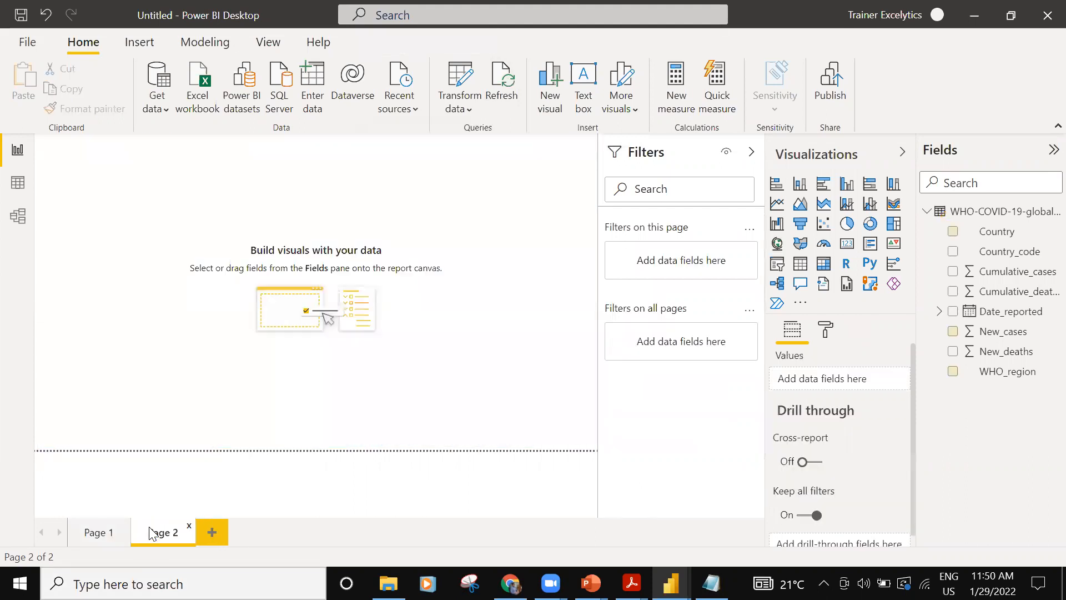
click(777, 205)
drag(161, 253, 292, 331)
drag(449, 424, 471, 447)
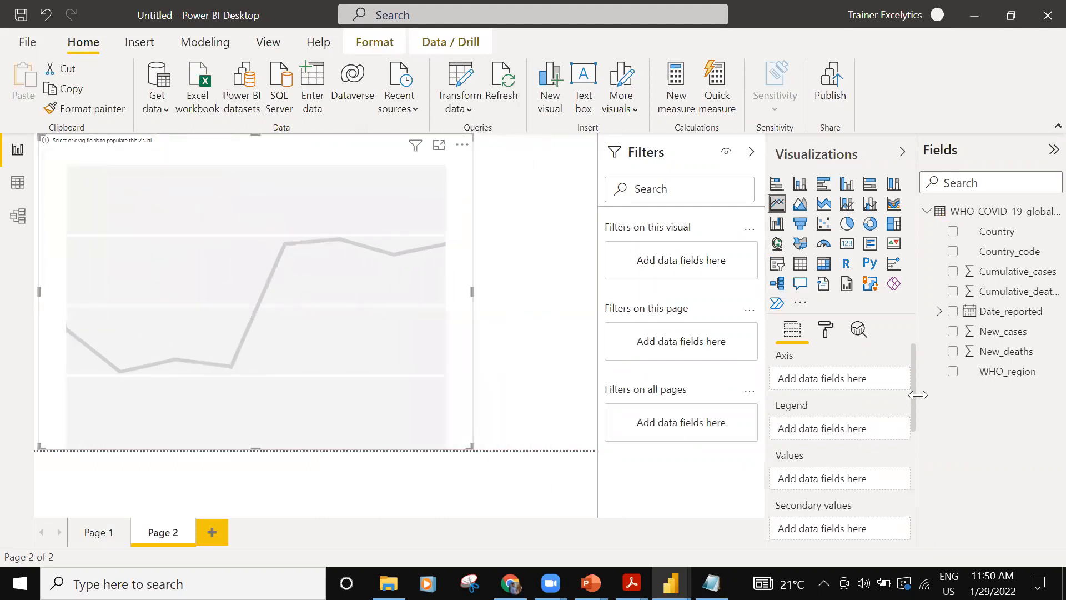
- Plot New_cases by Date_reported on the line chart, using plain Date_reported values instead of the Date Hierarchy
click(953, 331)
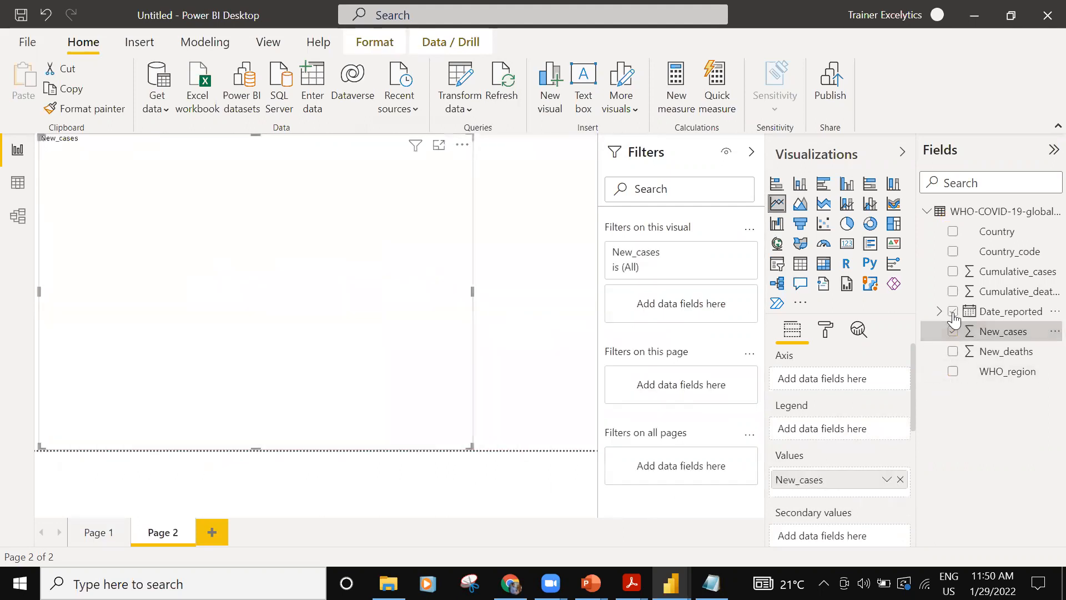
drag(898, 366, 869, 409)
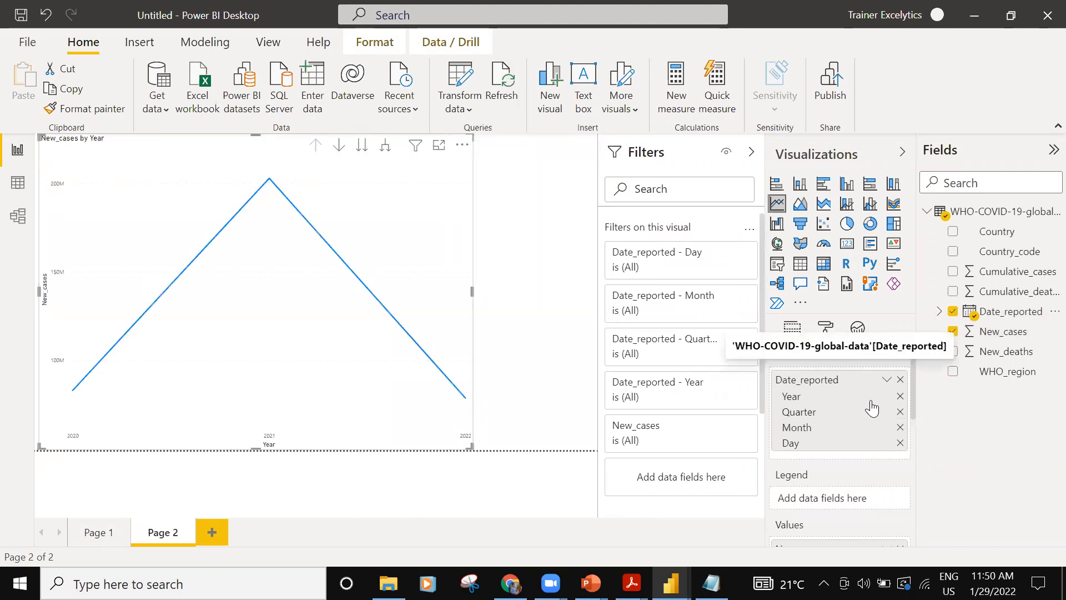
click(886, 379)
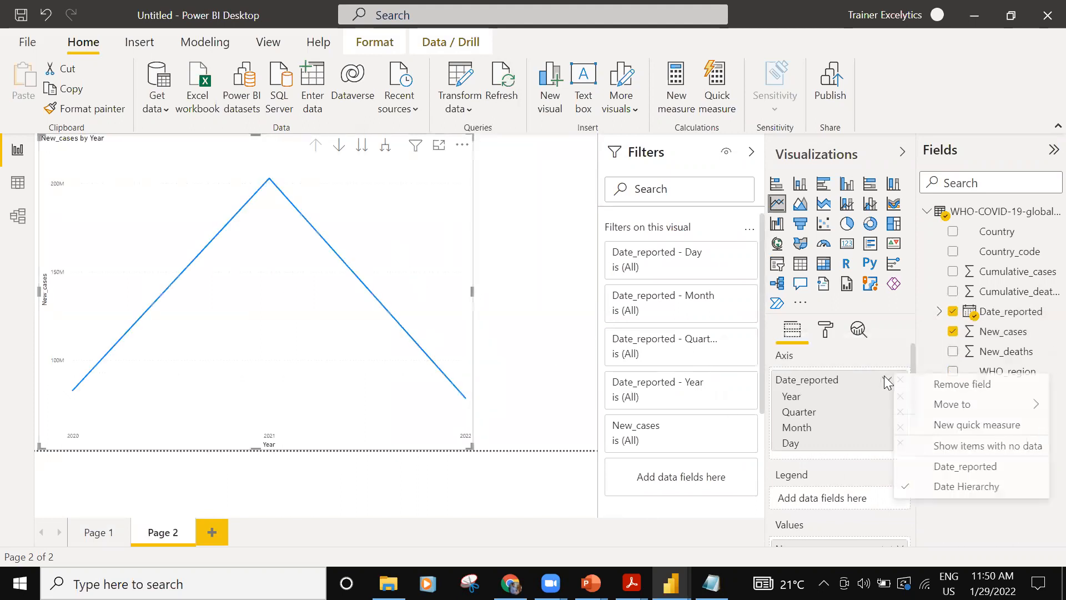
click(911, 471)
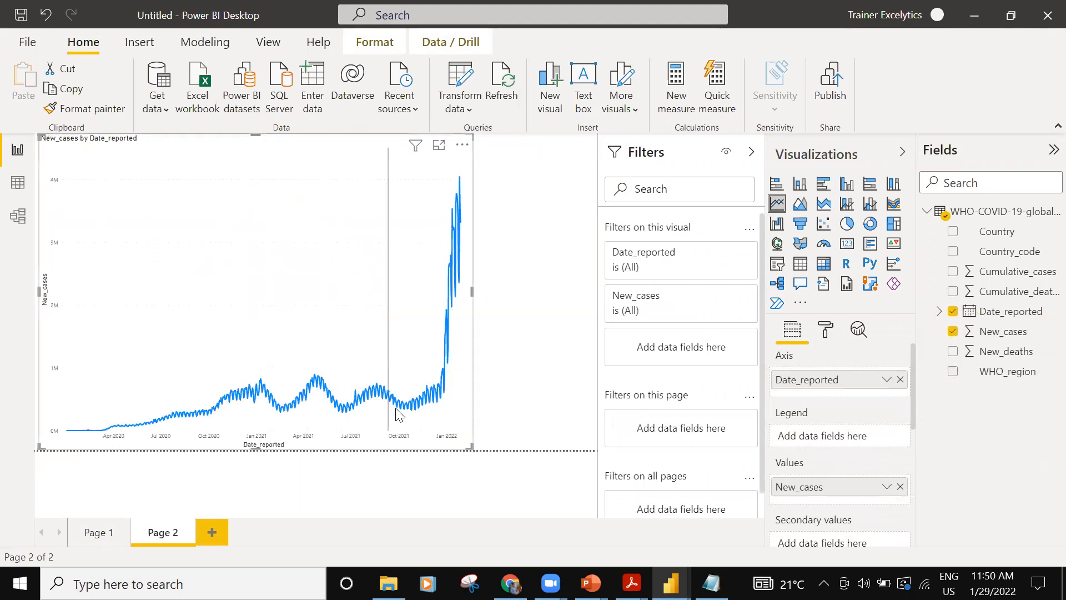
- Add a slicer for Country beside the line chart and filter the page to India
click(518, 219)
click(777, 263)
click(952, 231)
scroll(508, 311, down, 8)
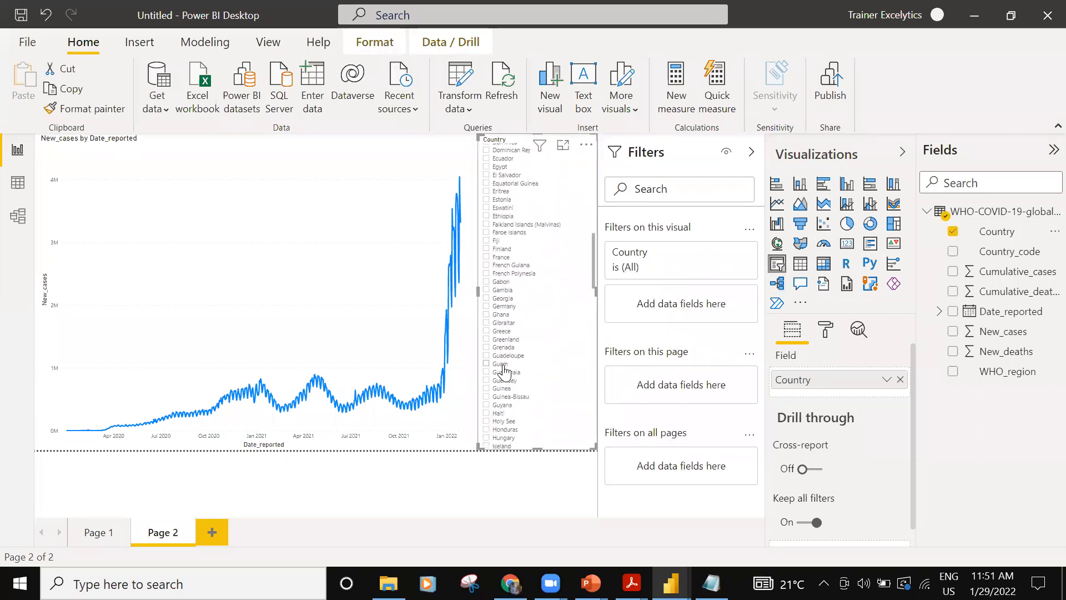
scroll(497, 333, down, 8)
click(486, 245)
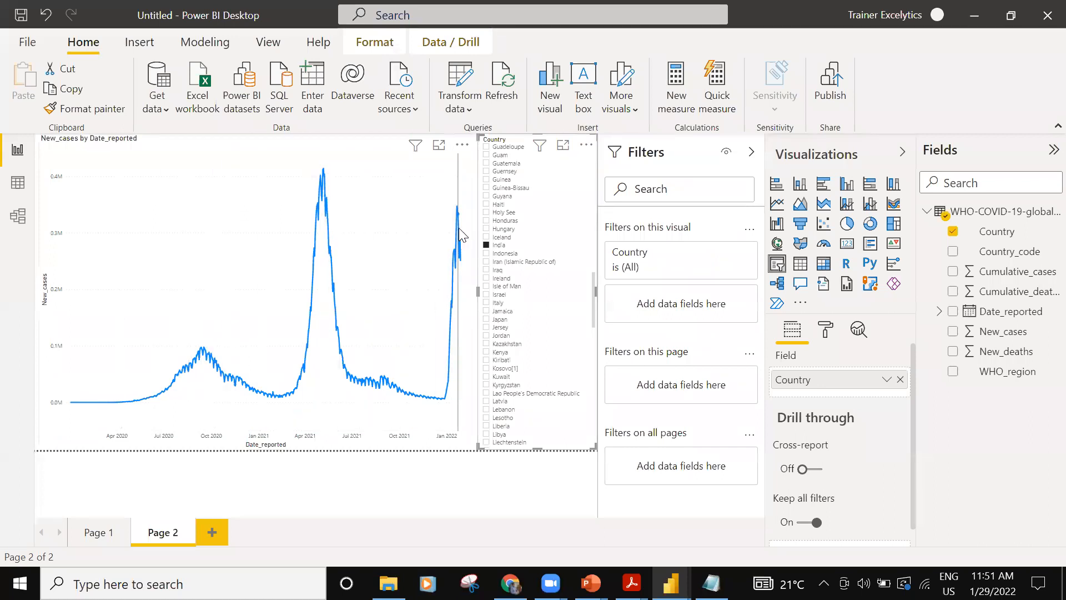
mouse_move(460, 213)
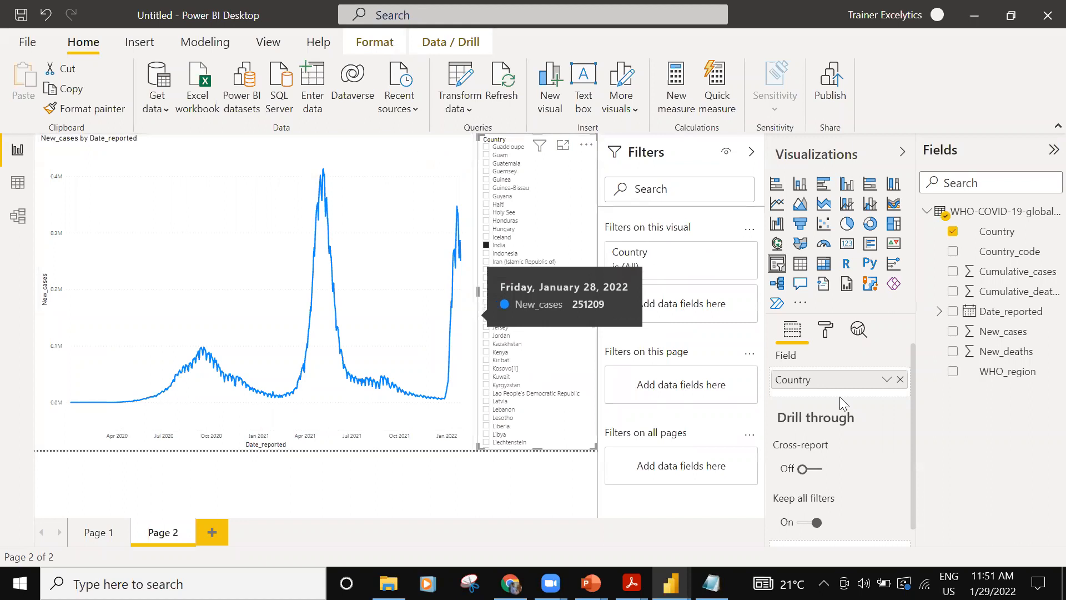
- Add New_deaths to the line chart and place it in the secondary values alongside New_cases
click(128, 219)
drag(1011, 358, 820, 501)
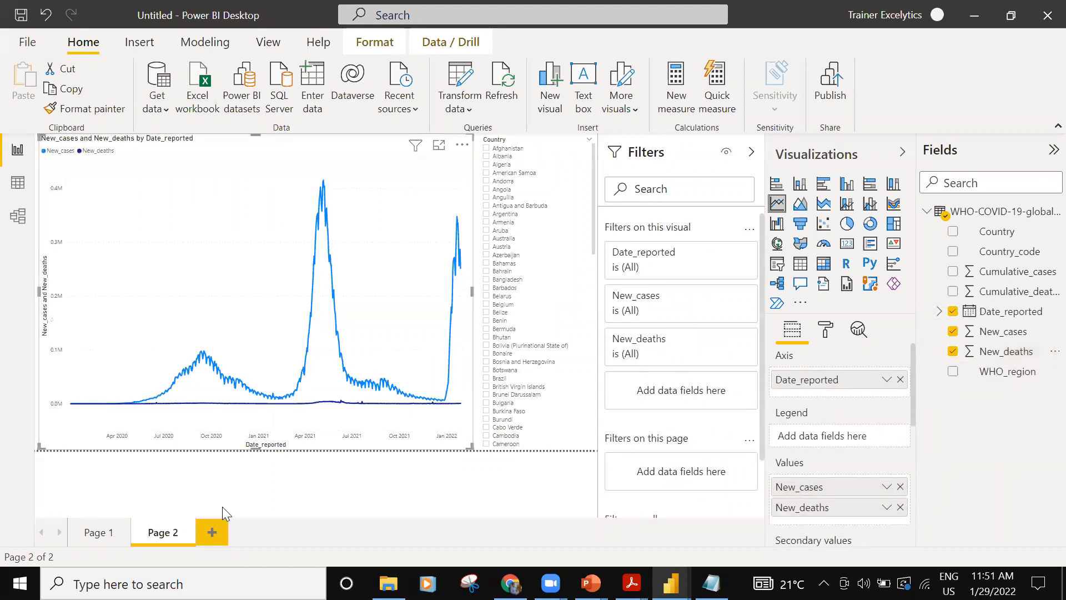
scroll(808, 497, down, 3)
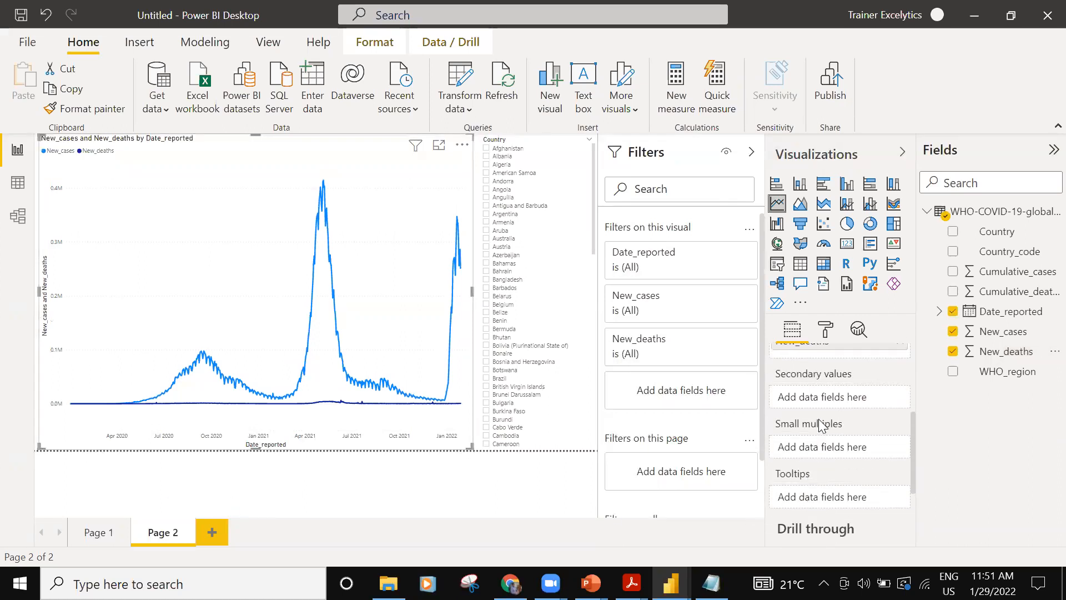
scroll(822, 408, up, 2)
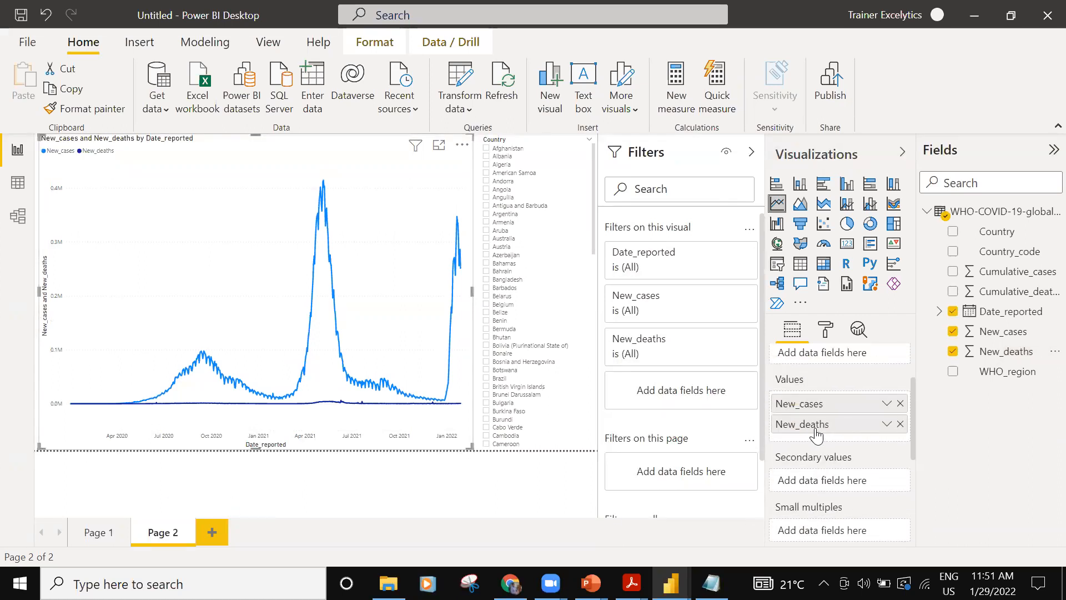
drag(831, 489, 830, 483)
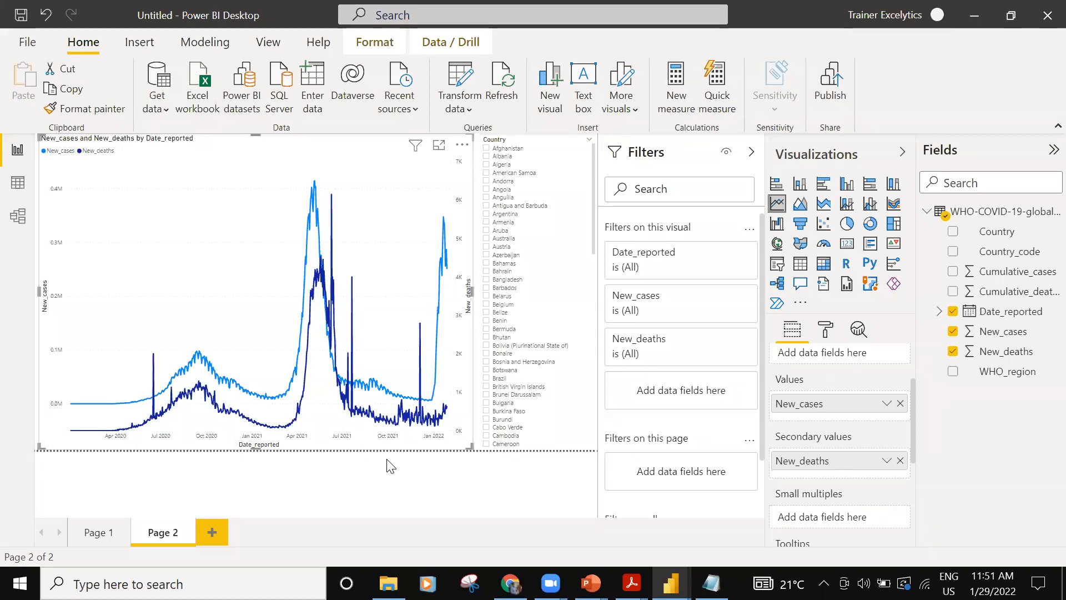
- Open the data source settings to review the report's connected source
click(464, 108)
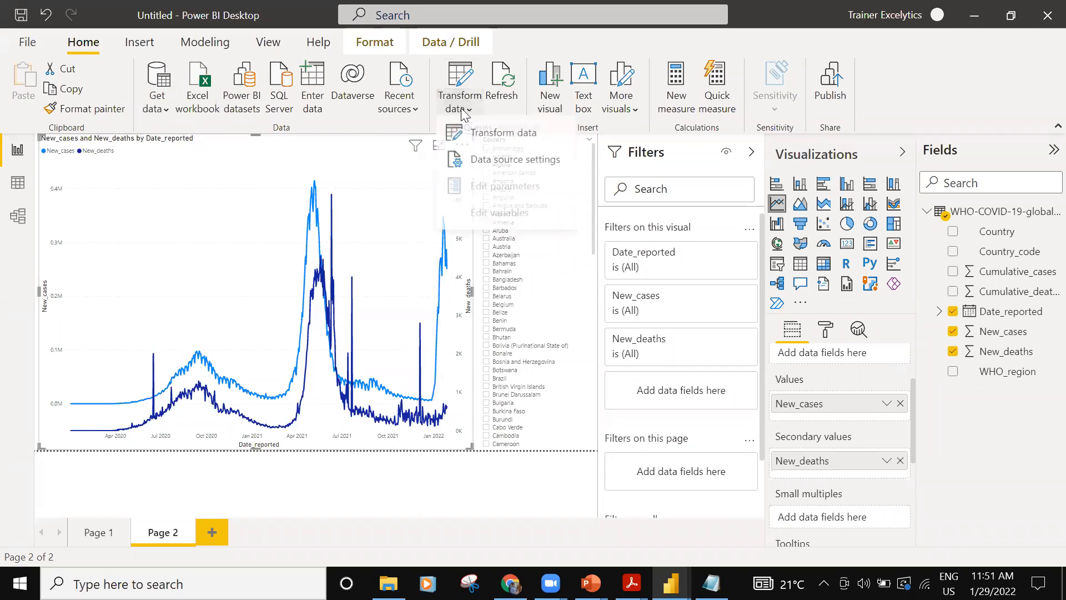
click(478, 166)
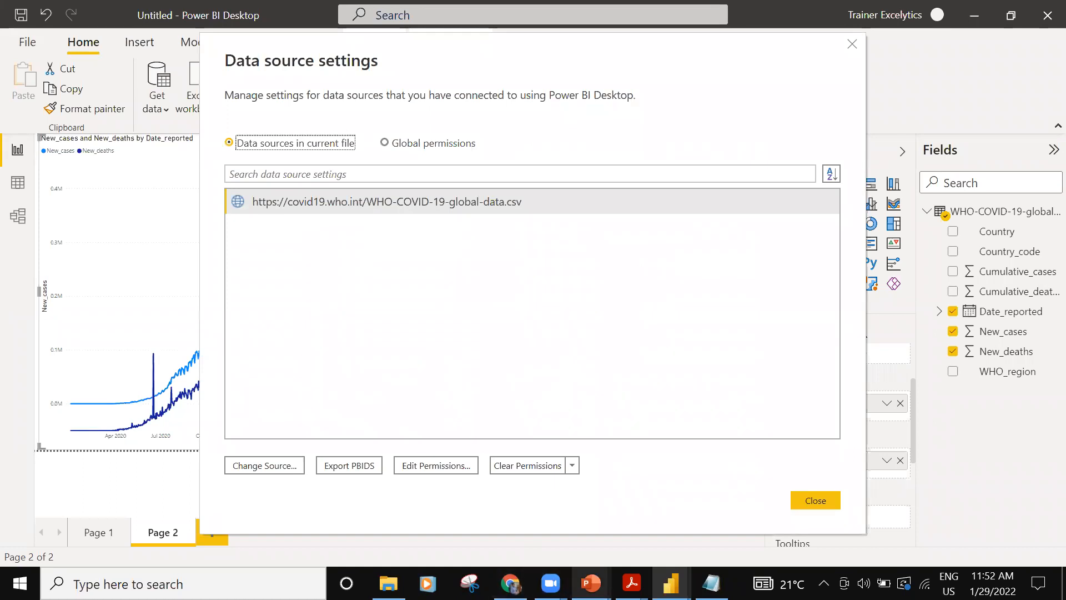
- Switch to the "Our menu of services" page in Acrobat Reader, then bring up and close the 10_Webpage Data URL.txt notes
mouse_move(591, 583)
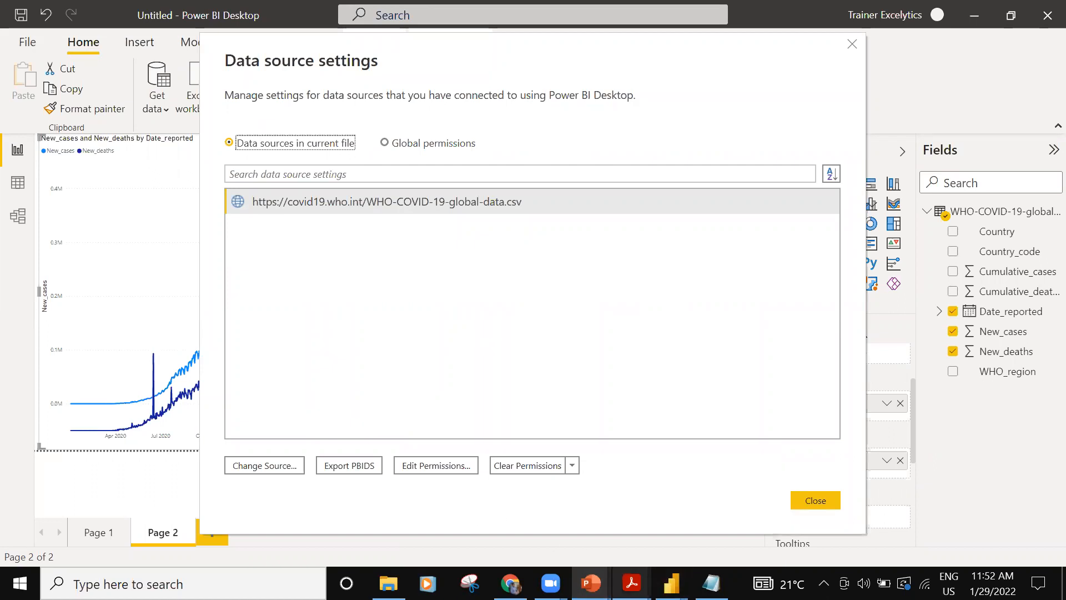
mouse_move(631, 583)
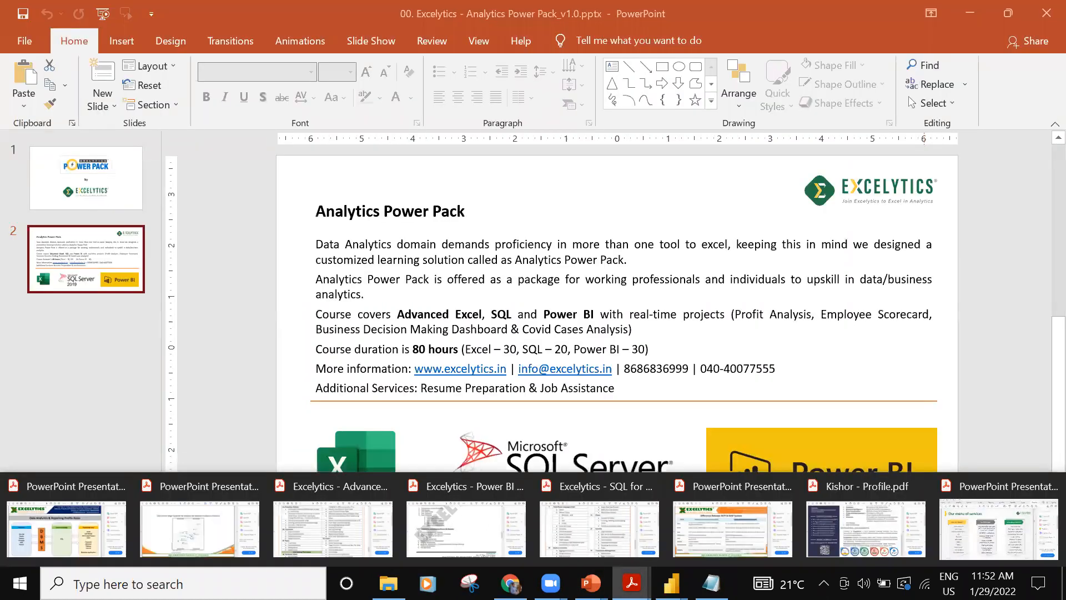
click(944, 506)
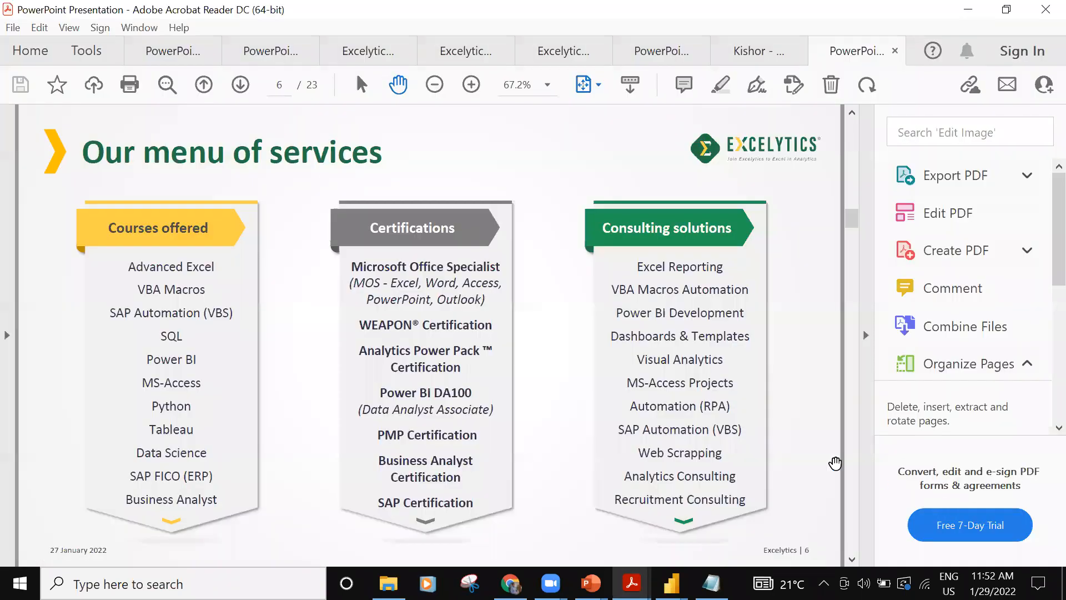
click(711, 583)
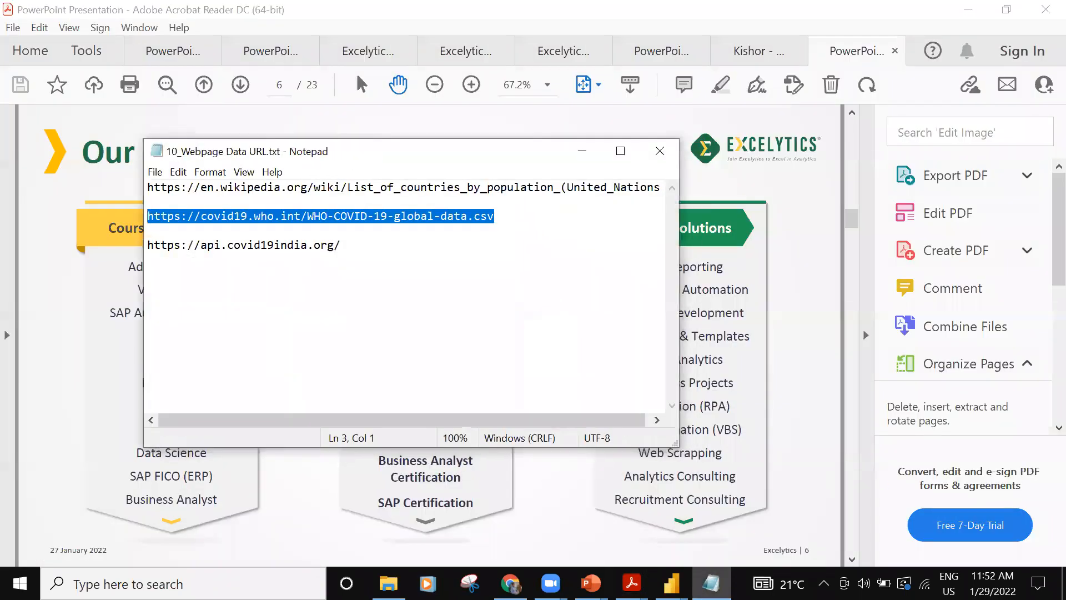
click(653, 151)
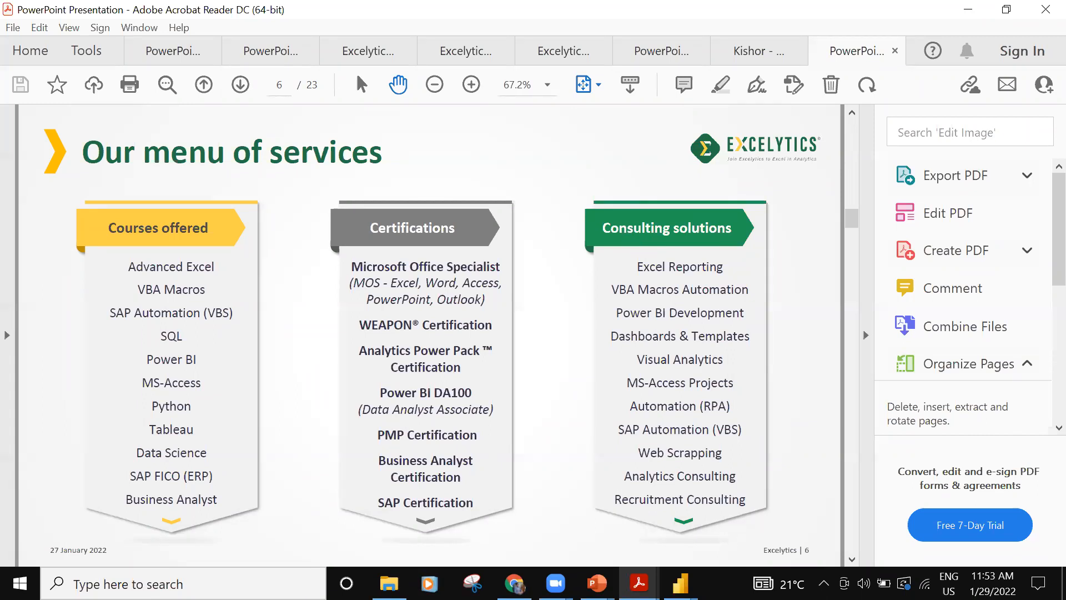
- Switch back to the untitled Power BI report and close the data source settings
mouse_move(680, 583)
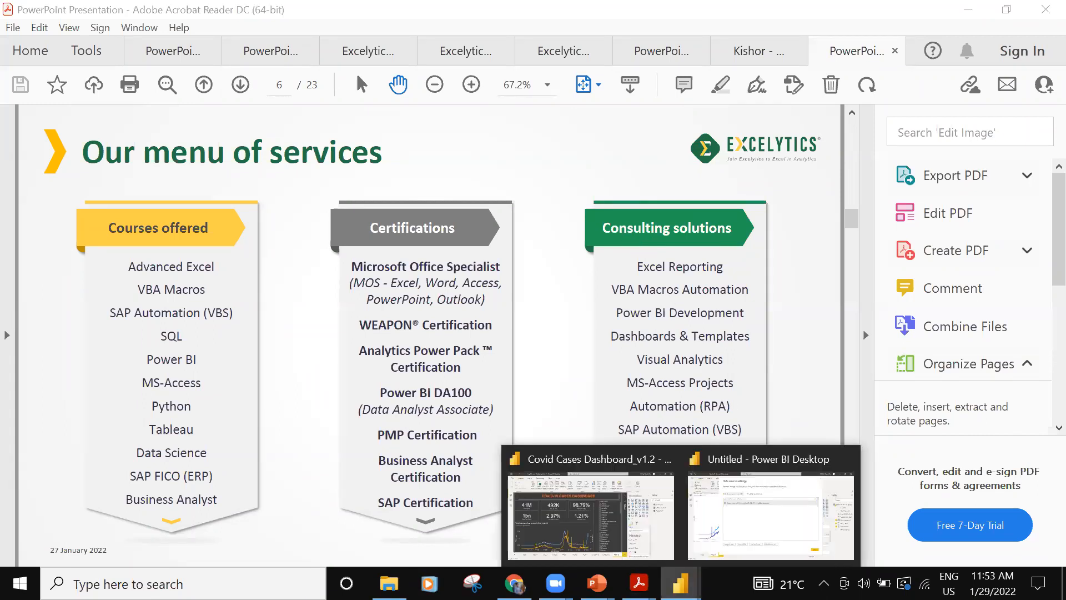
click(741, 541)
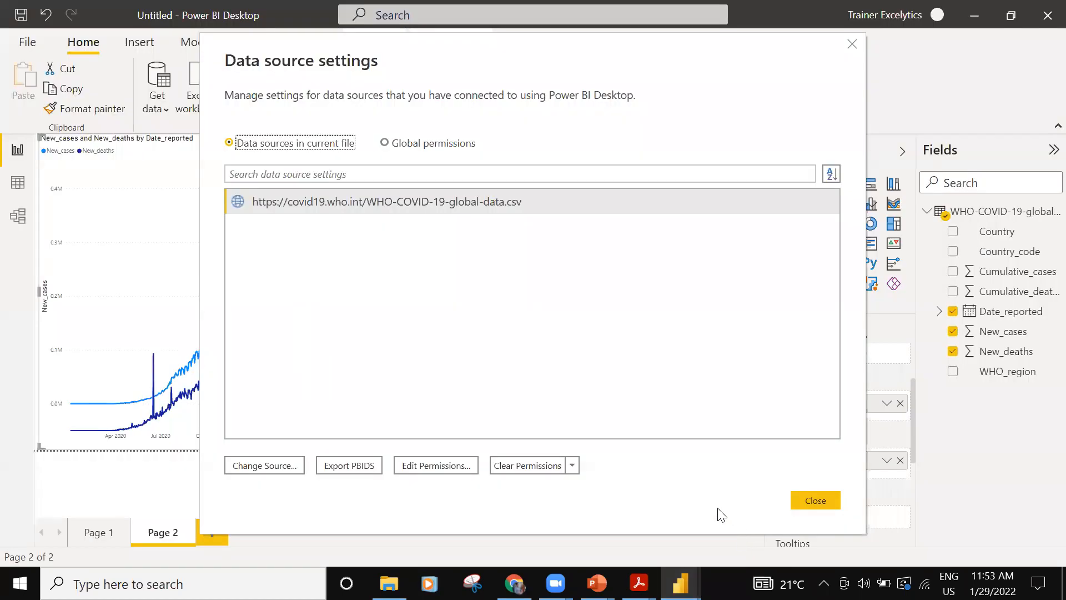
click(851, 44)
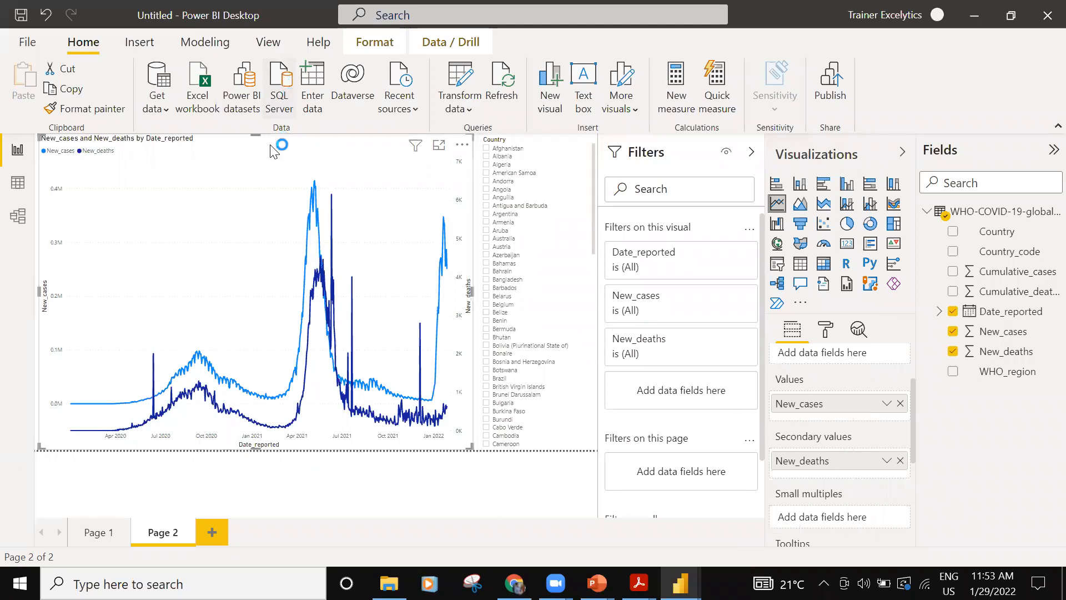
- Start a SQL Server database import and set the server to DESKTOP-OPT5Q7V, copied from Local SQL Server Name.txt on the desktop
click(278, 100)
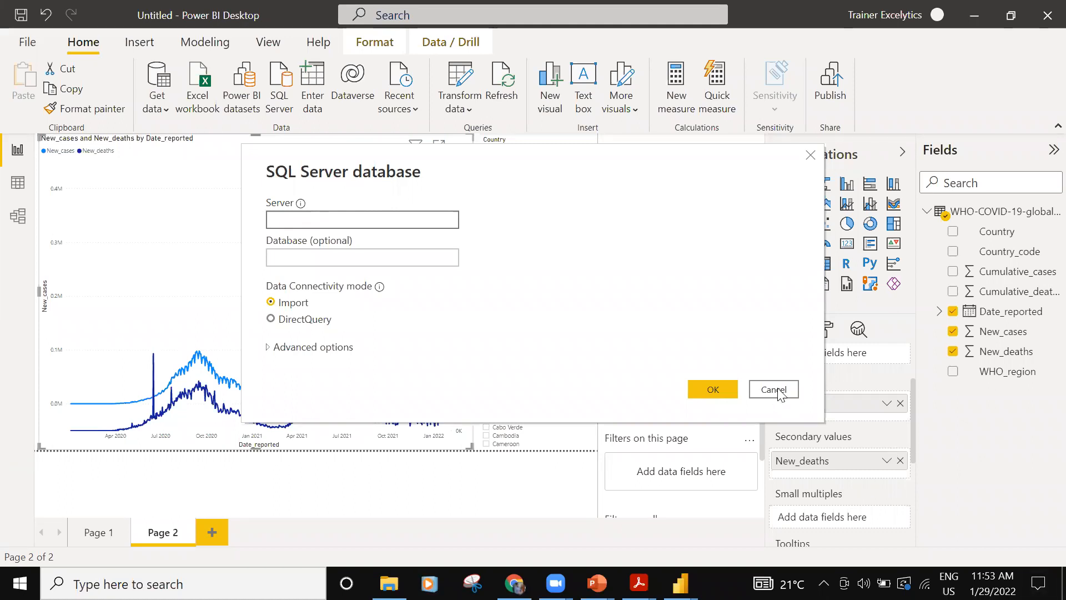
key(super+d)
click(266, 114)
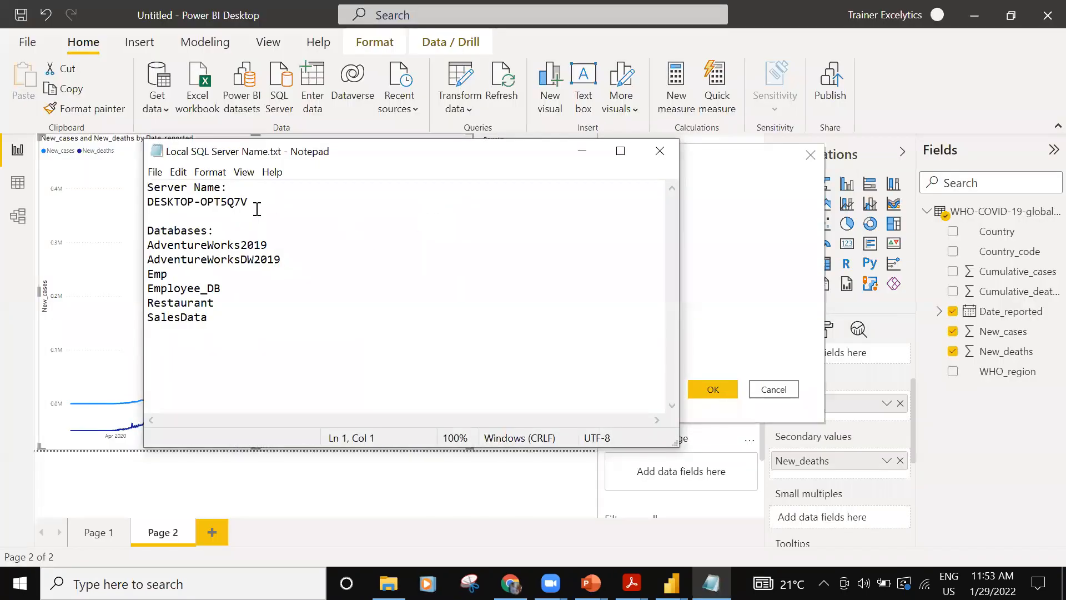
drag(249, 202, 125, 198)
key(ctrl+c)
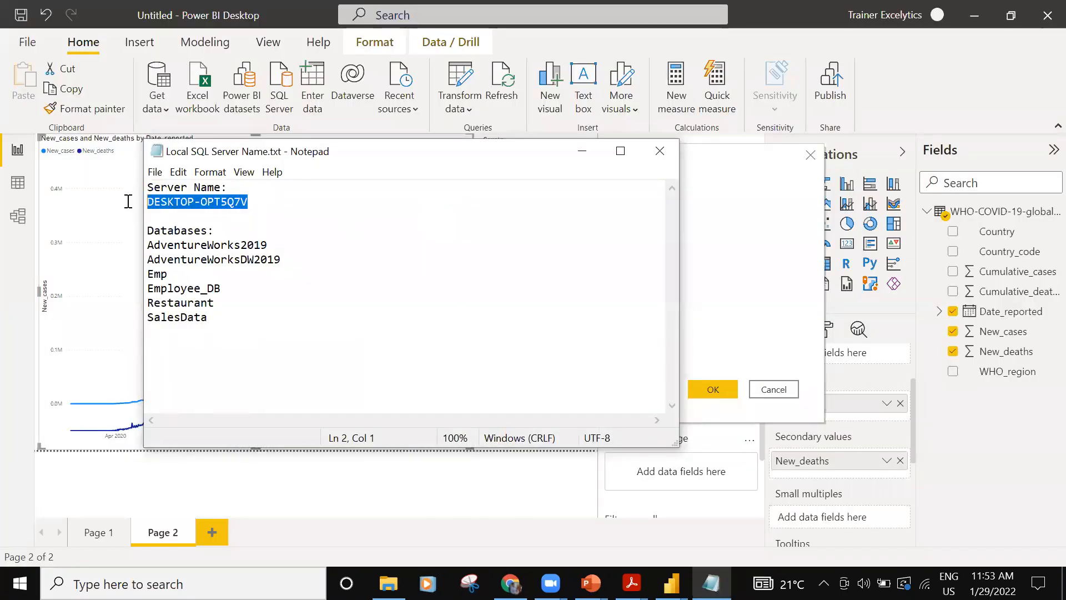
click(728, 267)
click(361, 220)
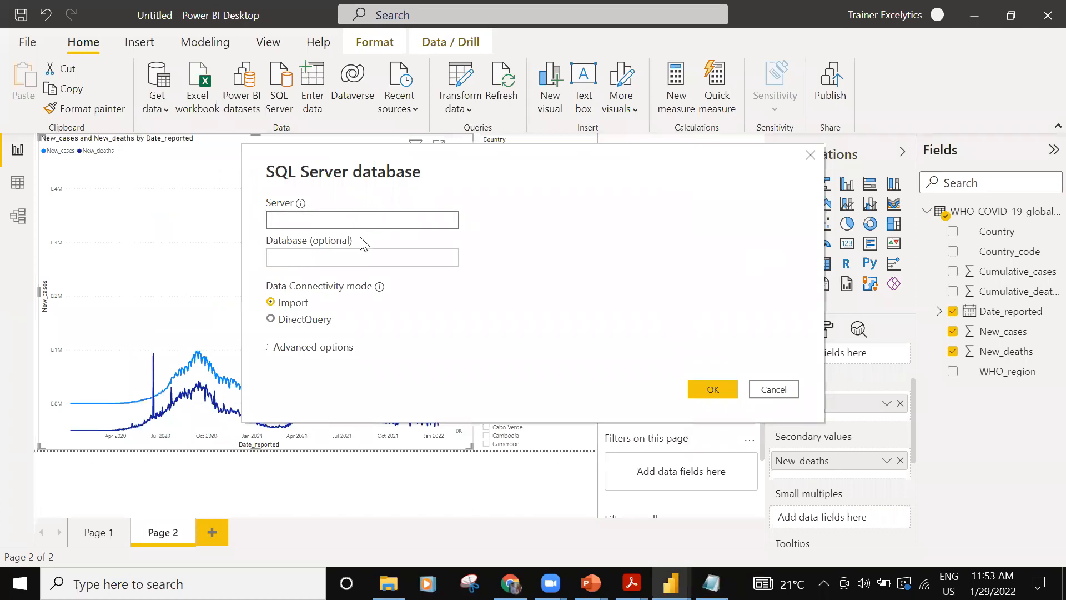
key(ctrl+v)
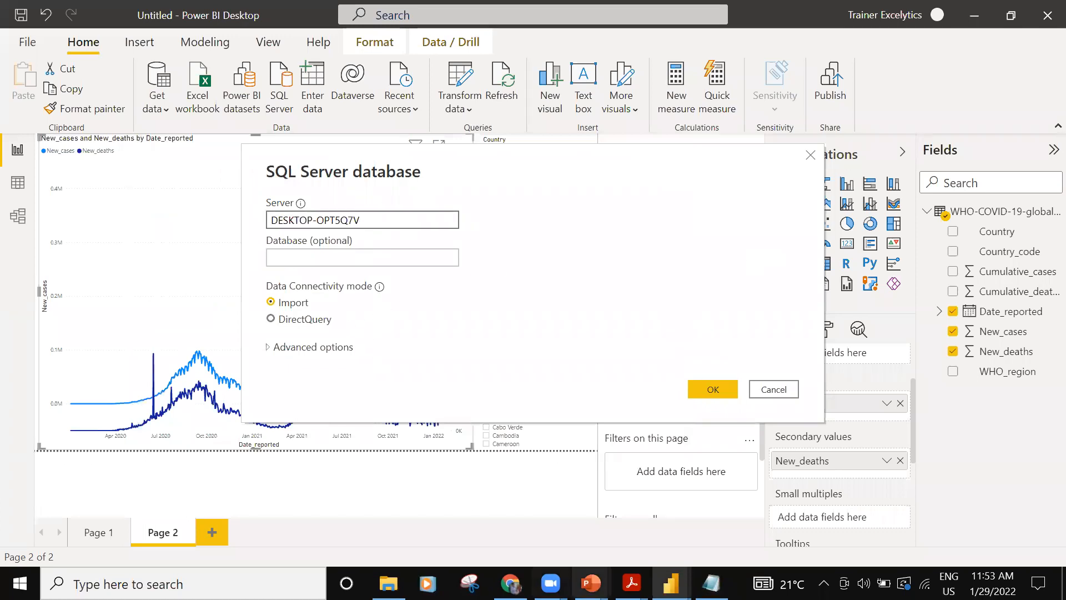
- Check the database names in the Local SQL Server Name.txt notes and set the database to Emp
click(701, 573)
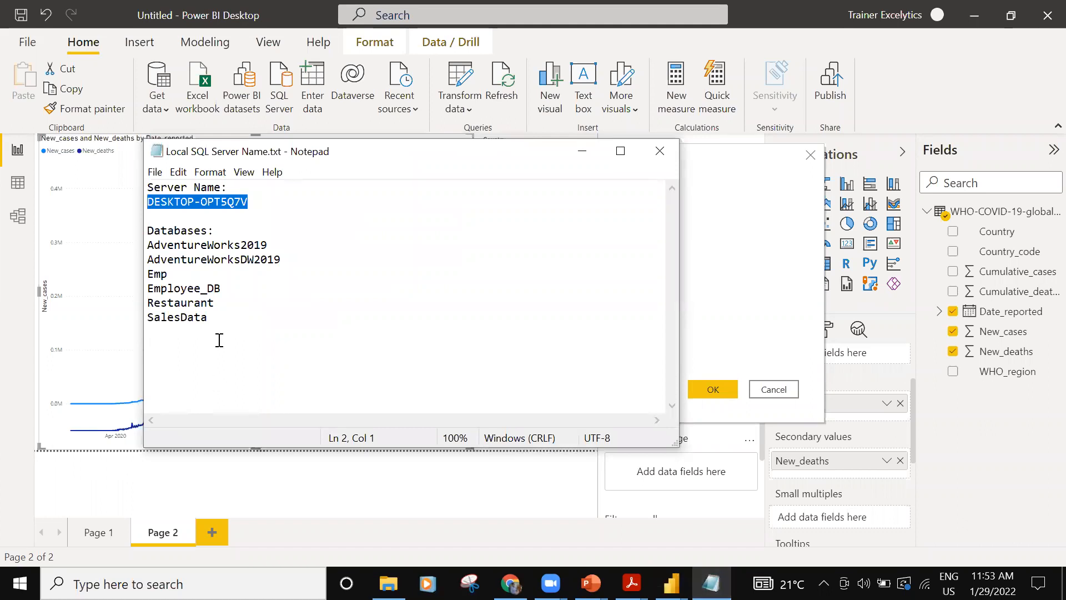
click(582, 151)
click(319, 258)
text(Emp)
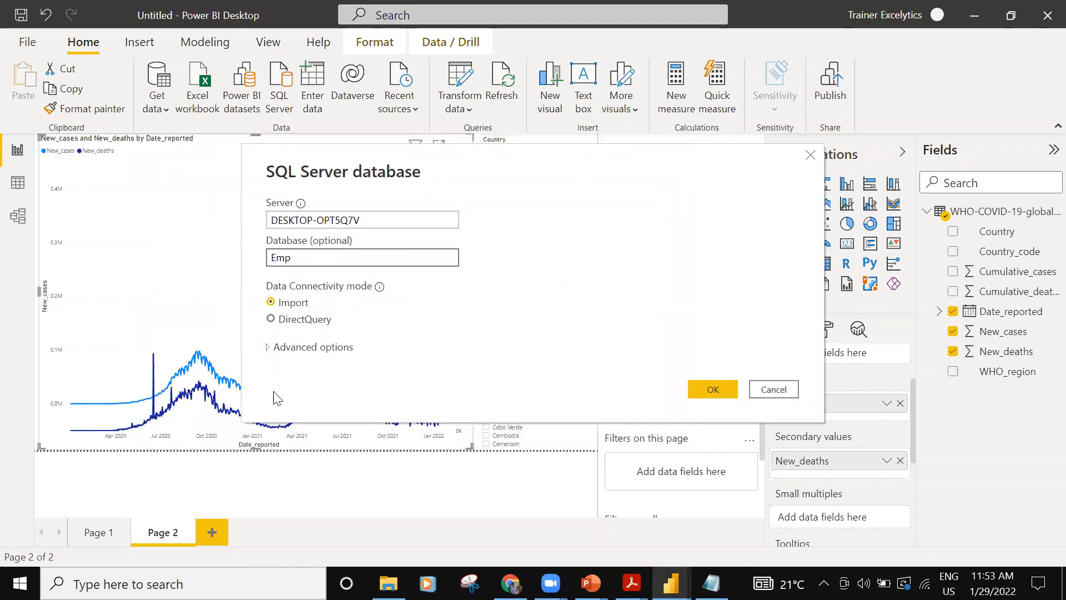
- Set the advanced SQL statement to "select deptid, sum(salary) from employee group by deptID" and submit the connection
click(269, 347)
click(304, 343)
text(select)
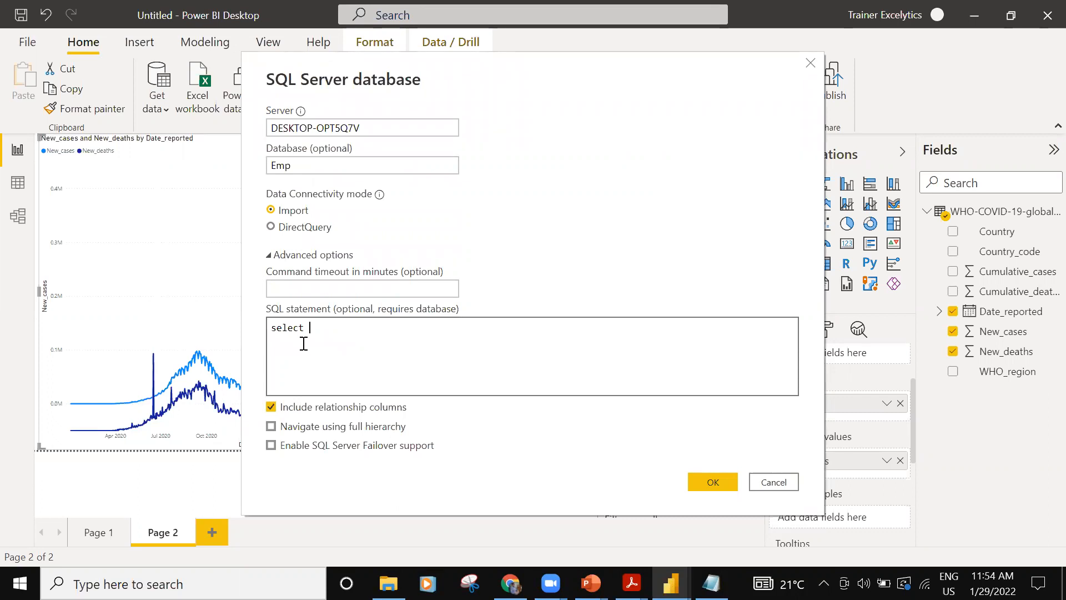
text(deptid, sum(salary) from employee )
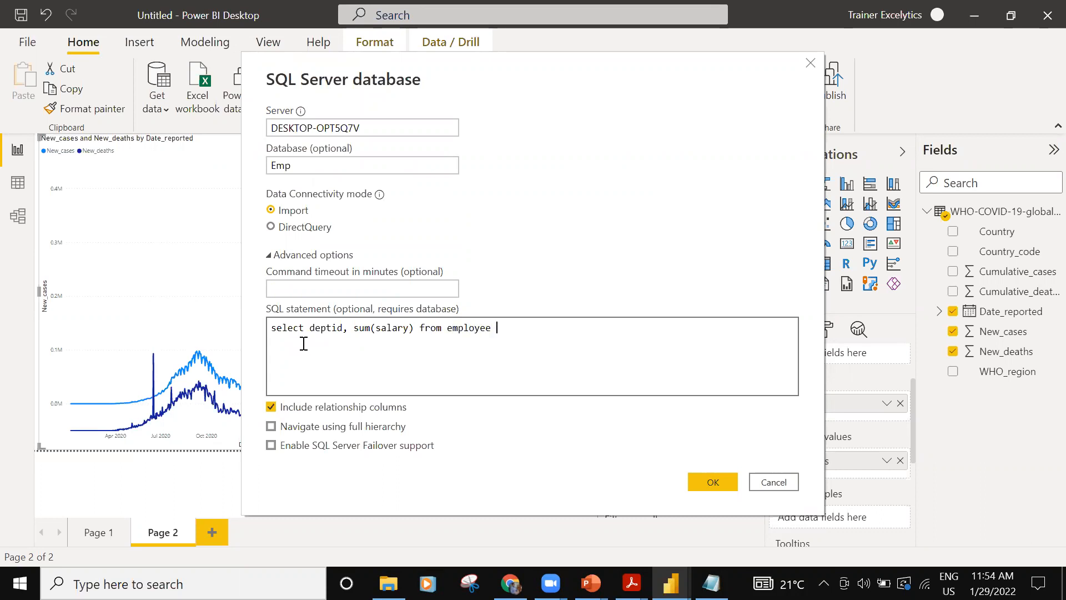
text(group by deptID)
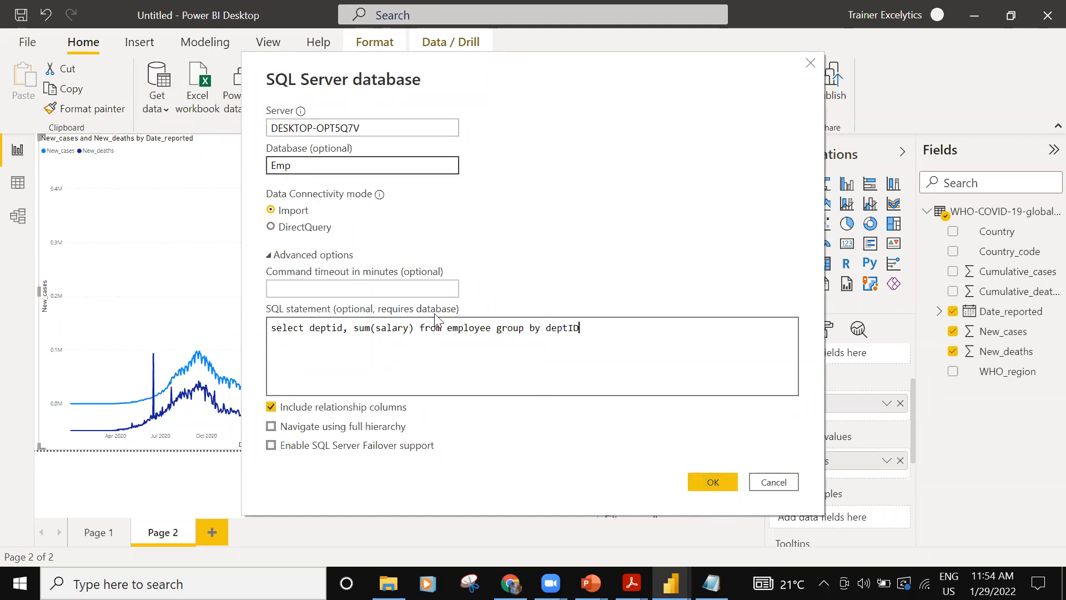
click(719, 482)
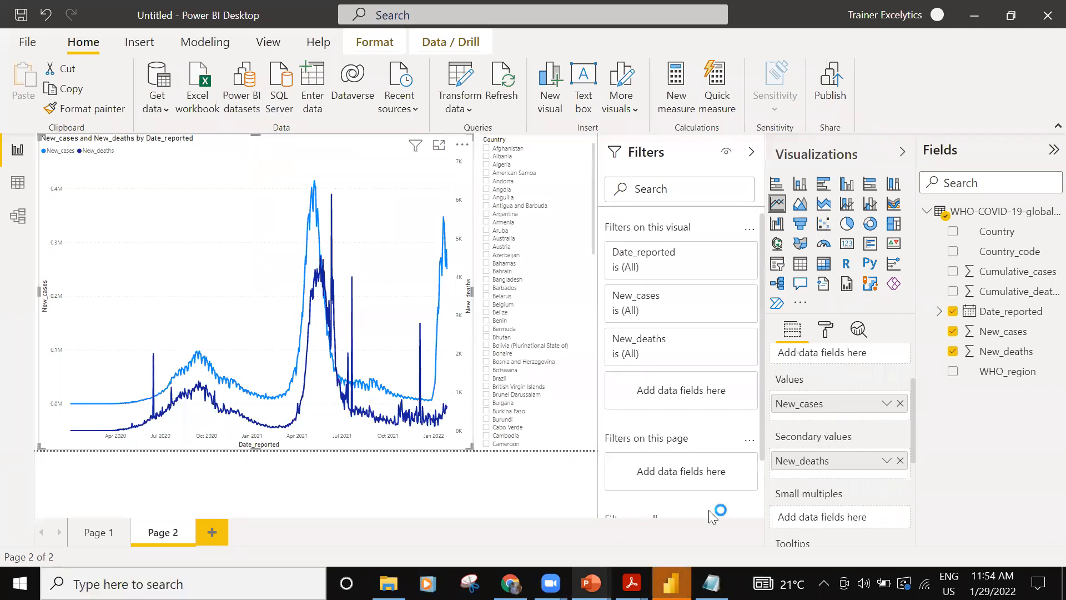
- Load the previewed department salary query result from the Emp database into the report
click(673, 583)
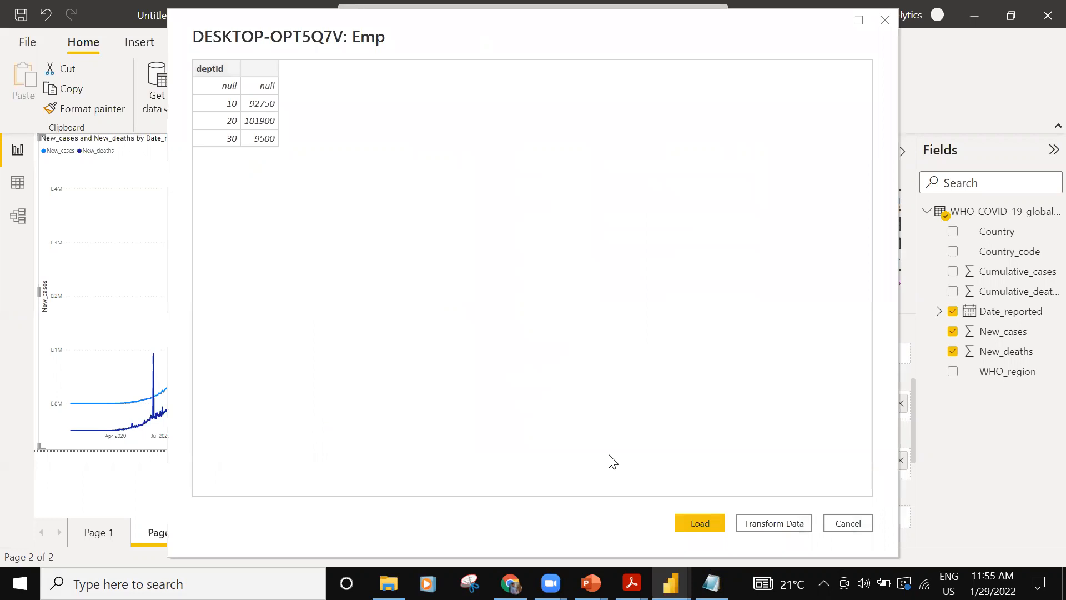
click(692, 522)
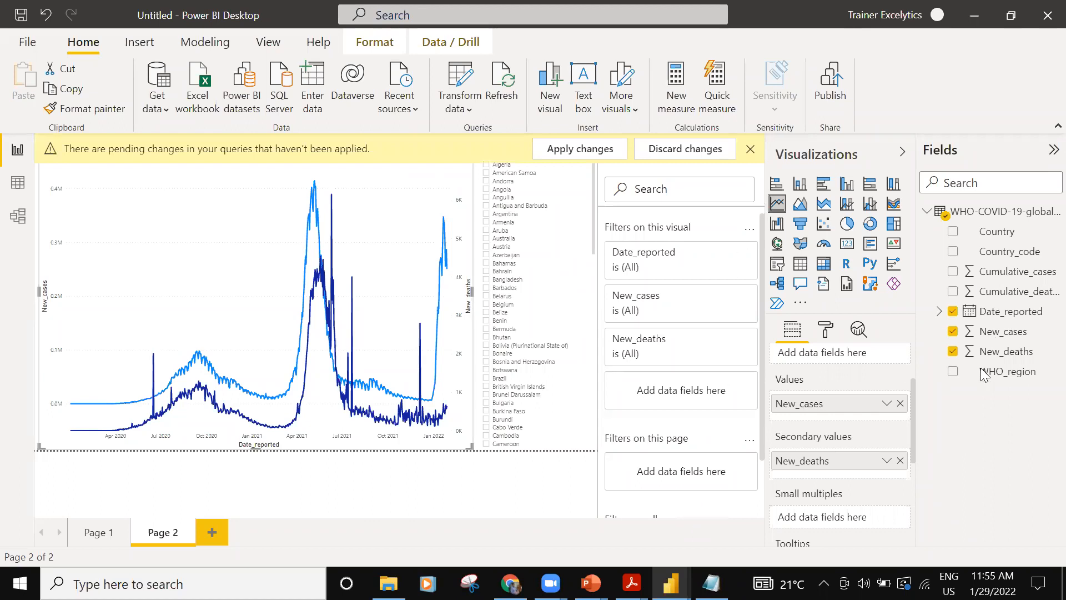
mouse_move(671, 583)
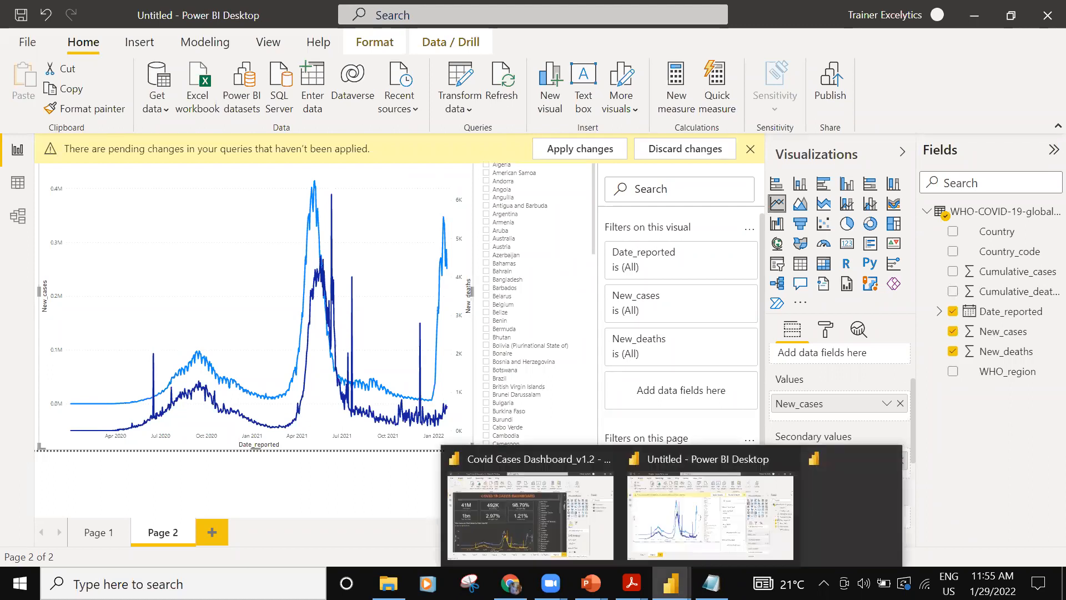
click(843, 502)
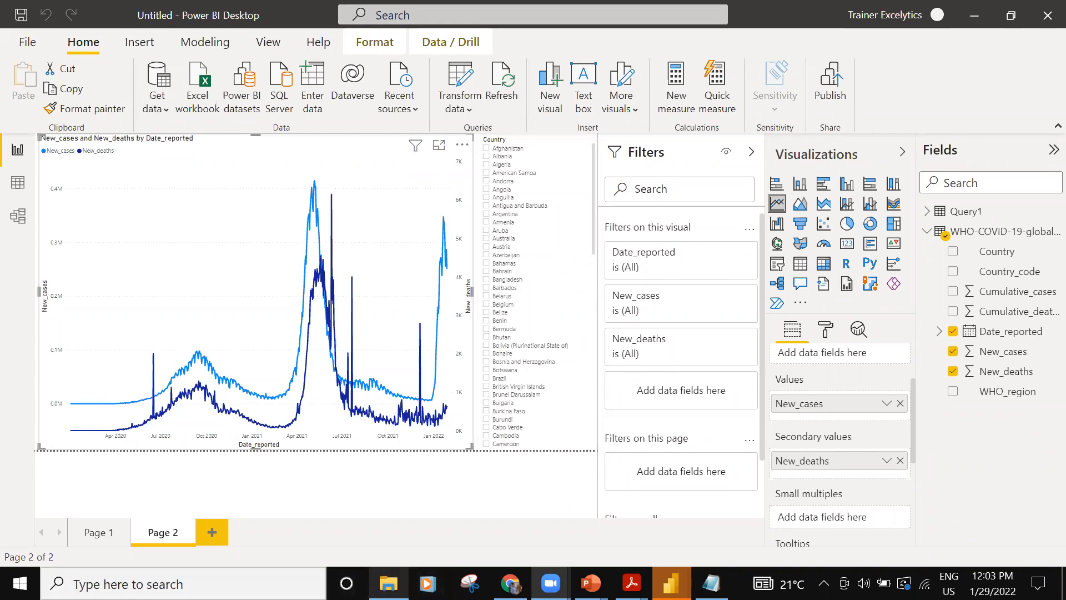
- Browse New Volume (D:) in File Explorer and bring up the EXCELYTICS "Why Data Analytics?" presentation in Adobe Acrobat Reader
click(388, 583)
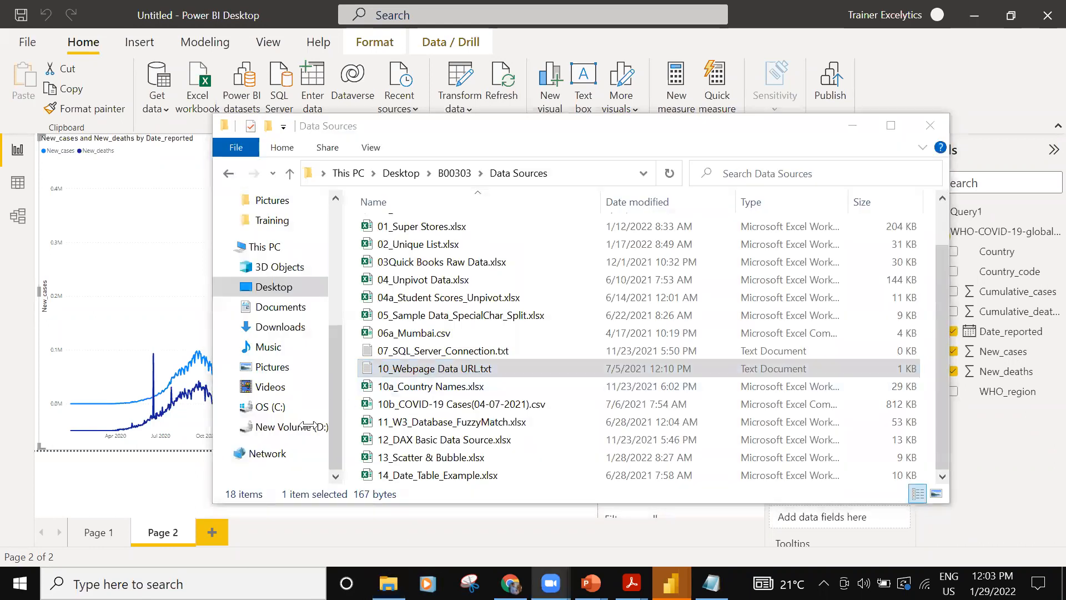
click(298, 429)
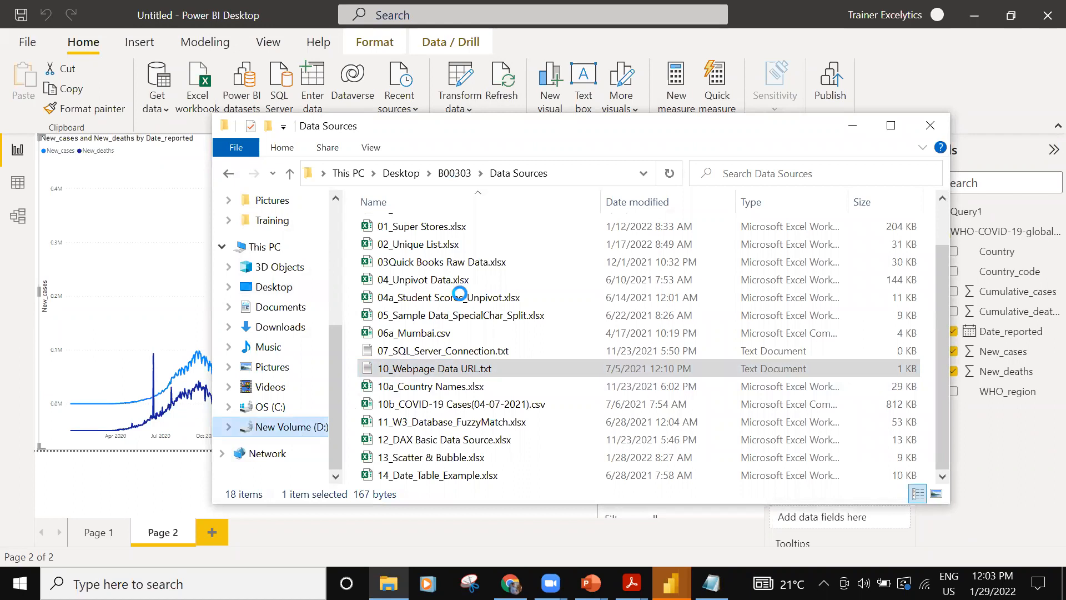
click(209, 229)
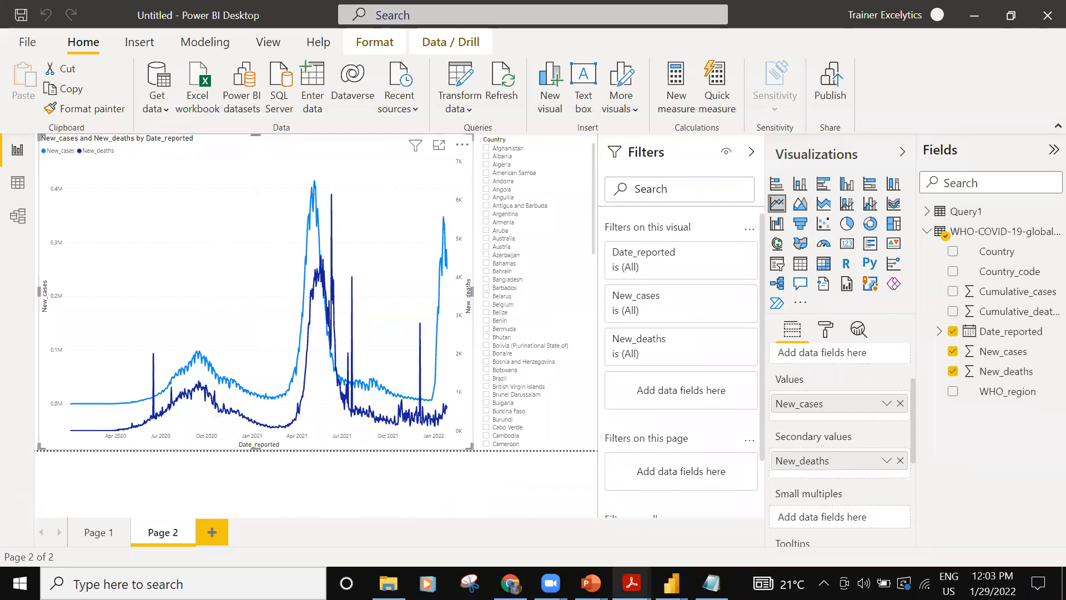
click(632, 583)
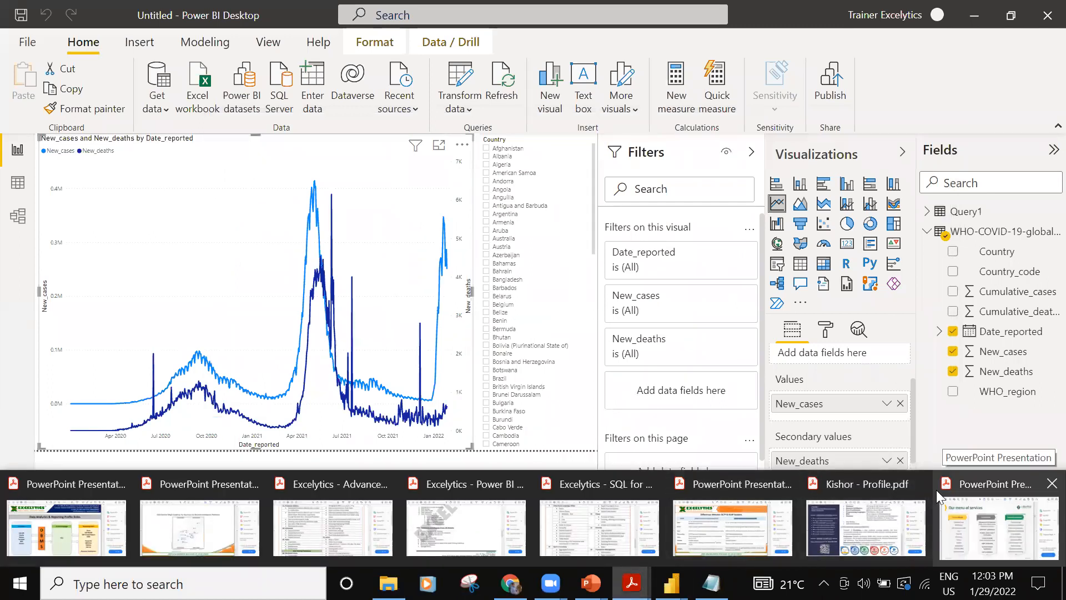
click(920, 483)
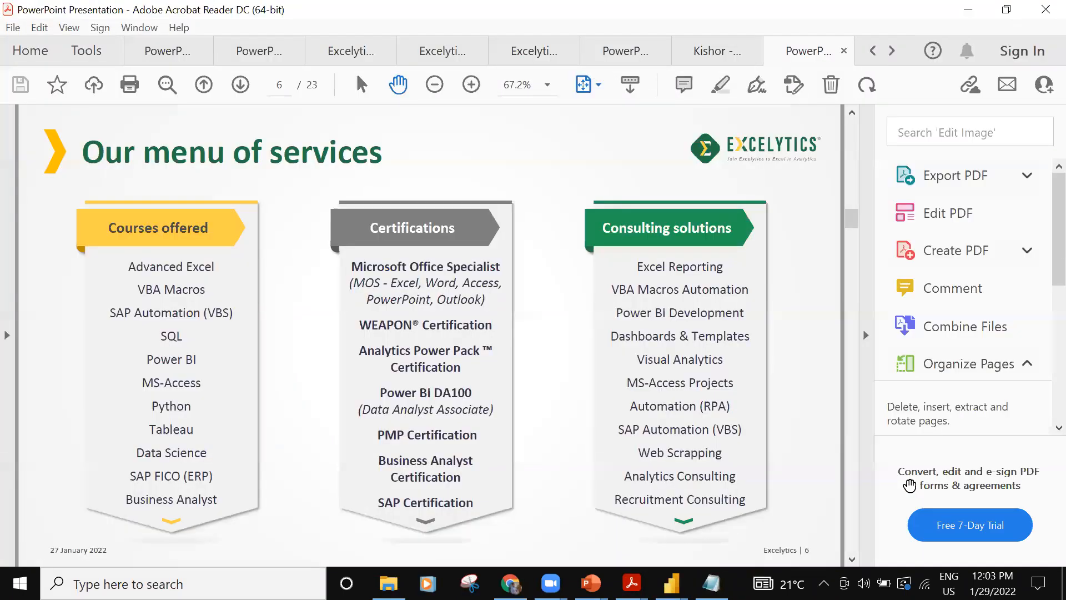
- Examine the presentation's closing pages on data analyst job opportunities, salaries and the skills needed to become a Data Analyst/Data Scientist
mouse_move(631, 583)
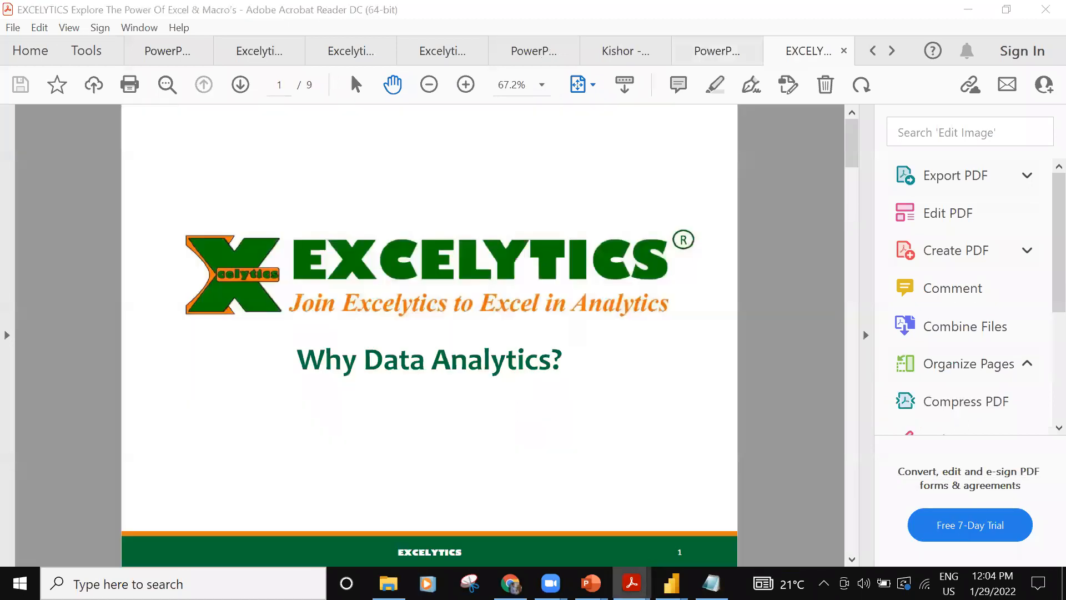
scroll(536, 335, down, 3)
scroll(536, 335, up, 3)
scroll(536, 335, down, 8)
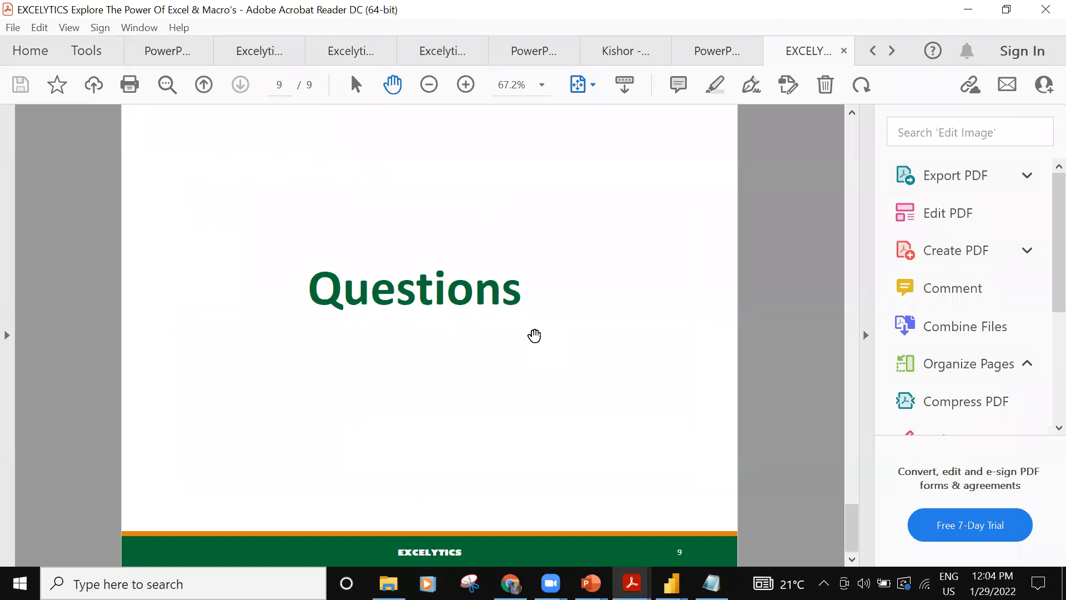
scroll(593, 383, up, 2)
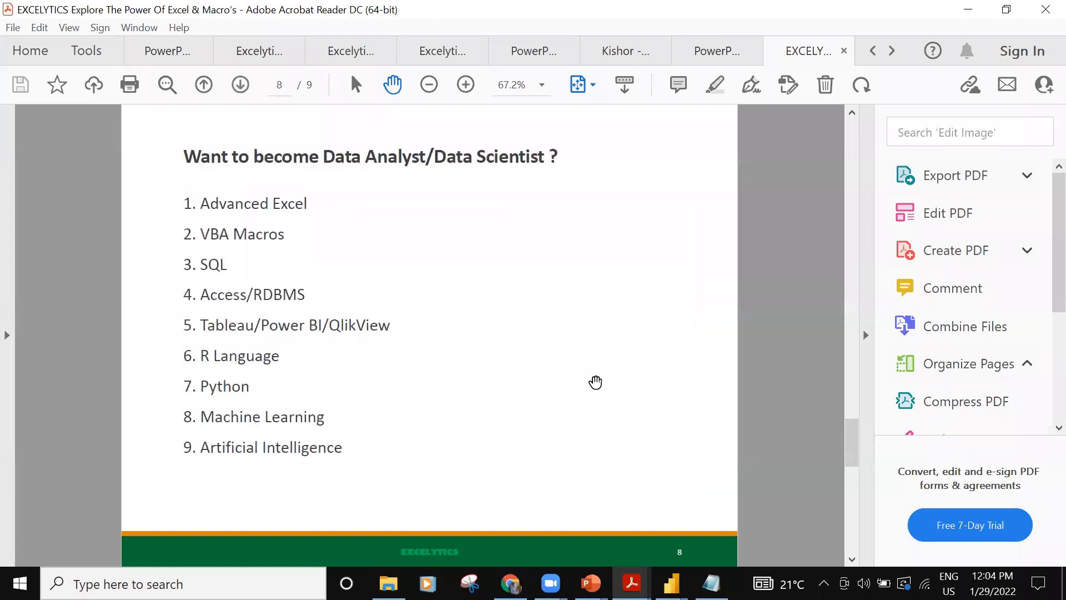
scroll(595, 390, down, 1)
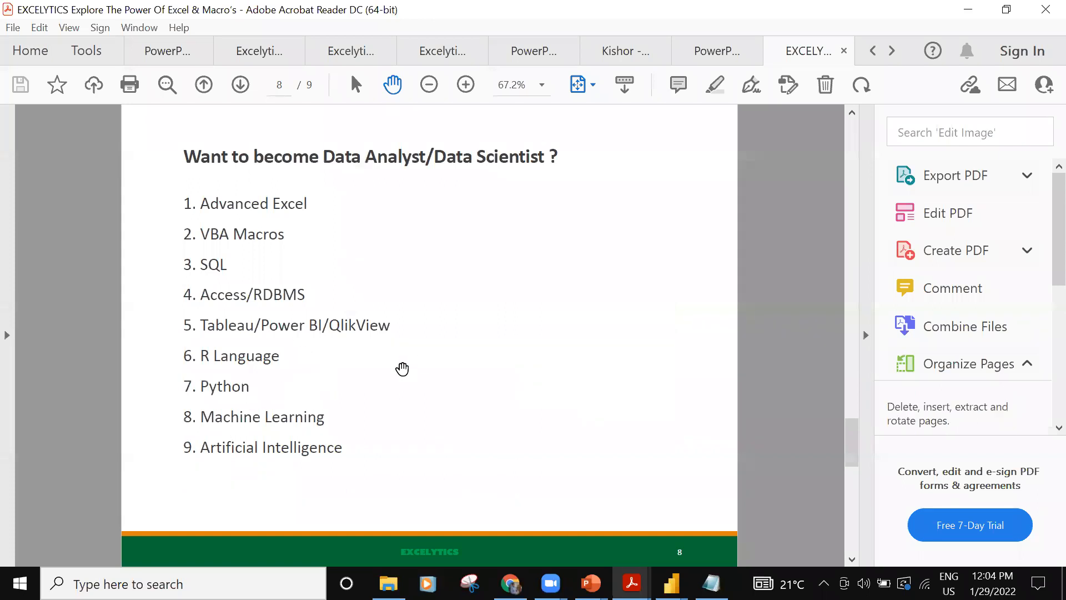
scroll(394, 373, up, 1)
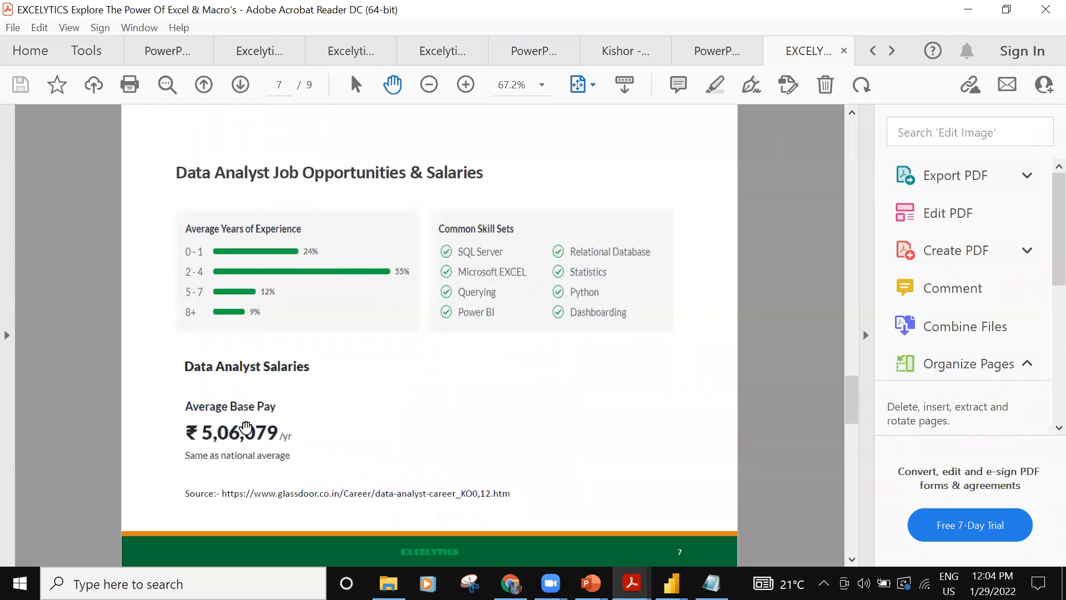
scroll(246, 428, down, 3)
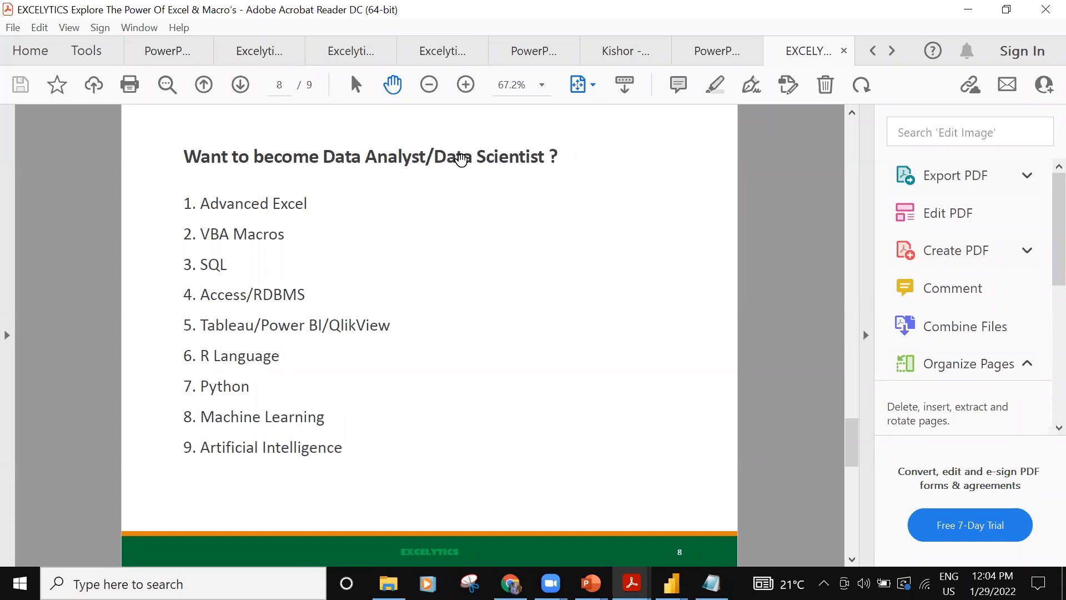
click(505, 94)
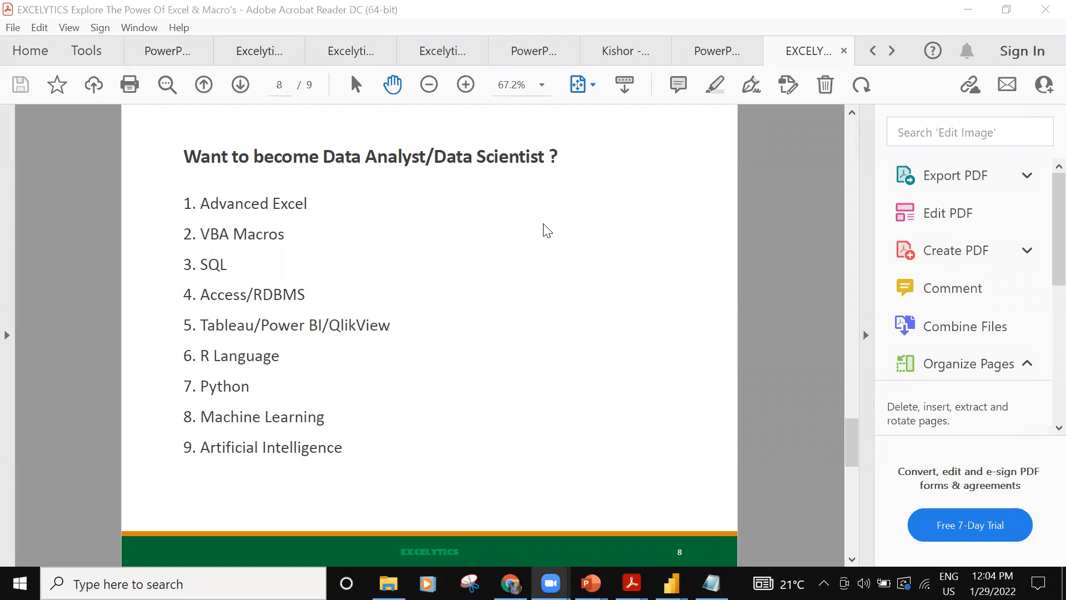
click(238, 242)
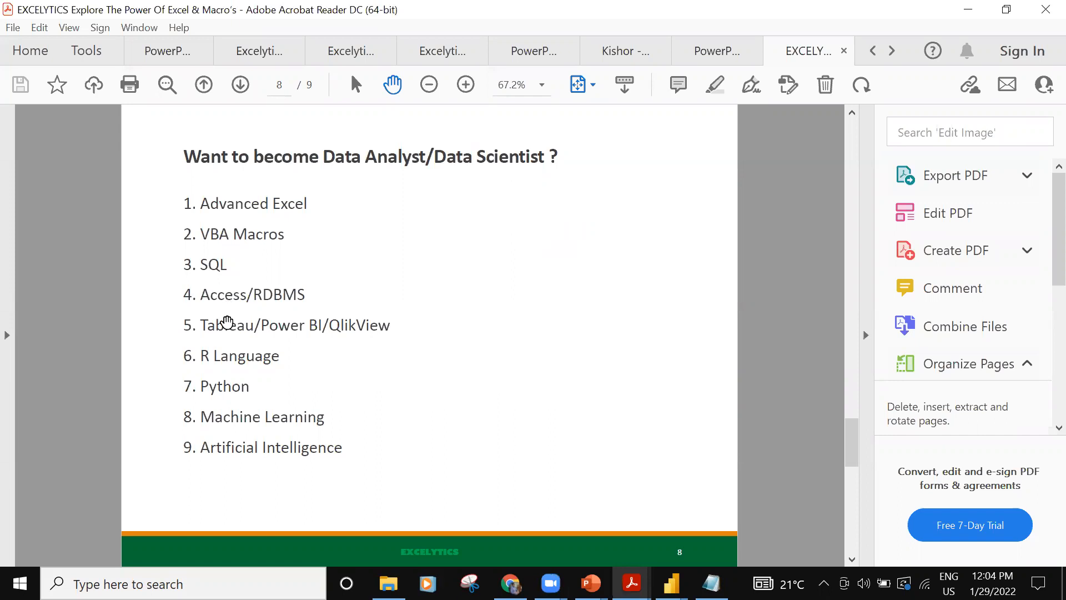